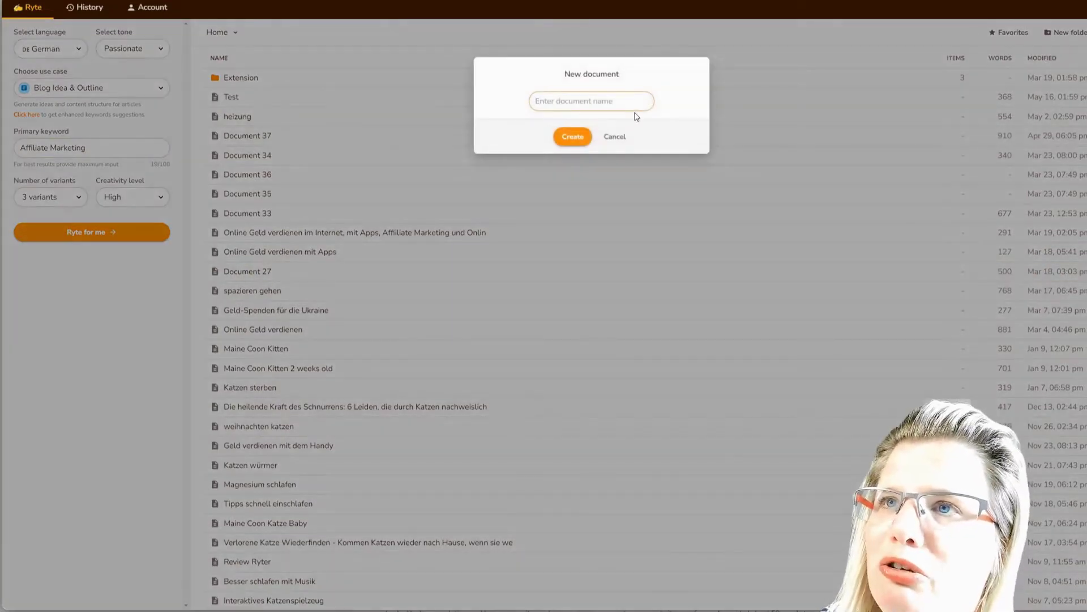
Create a new document named "Affiliate marketing"
click(608, 101)
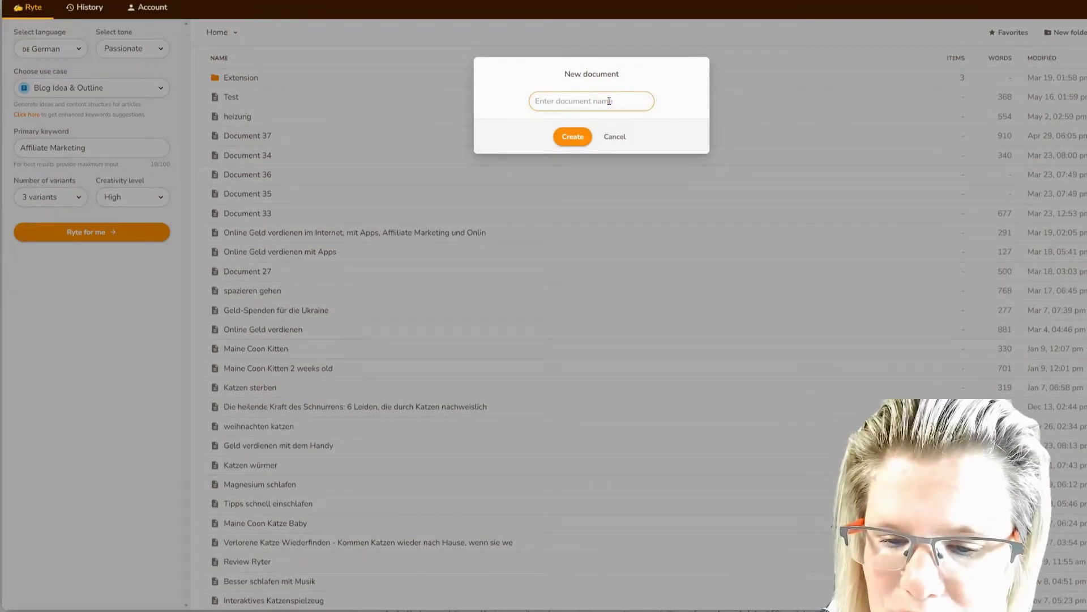
text(Affilia)
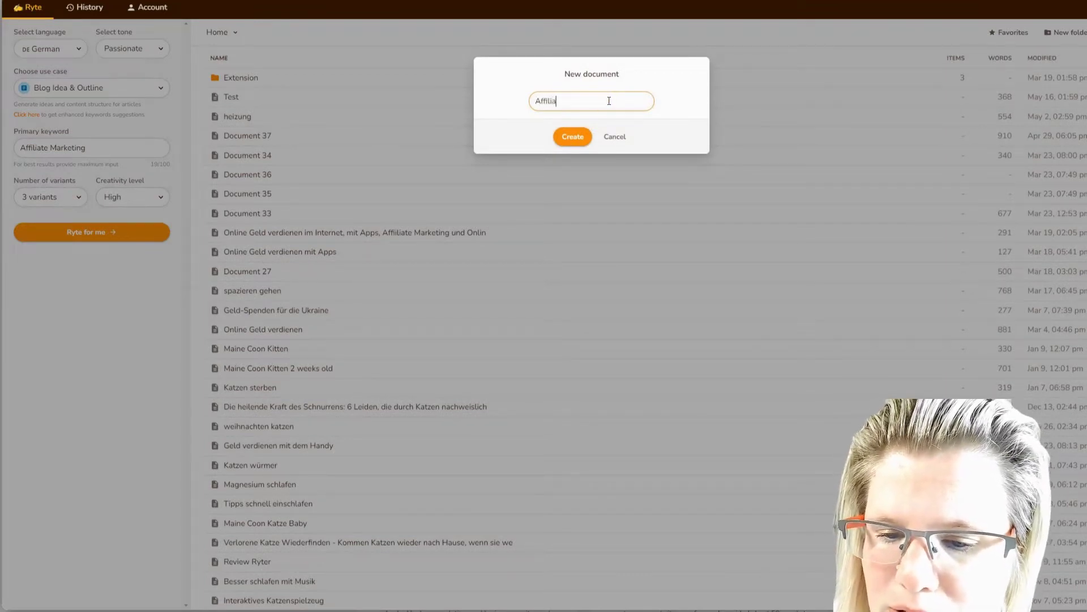
text(te mar)
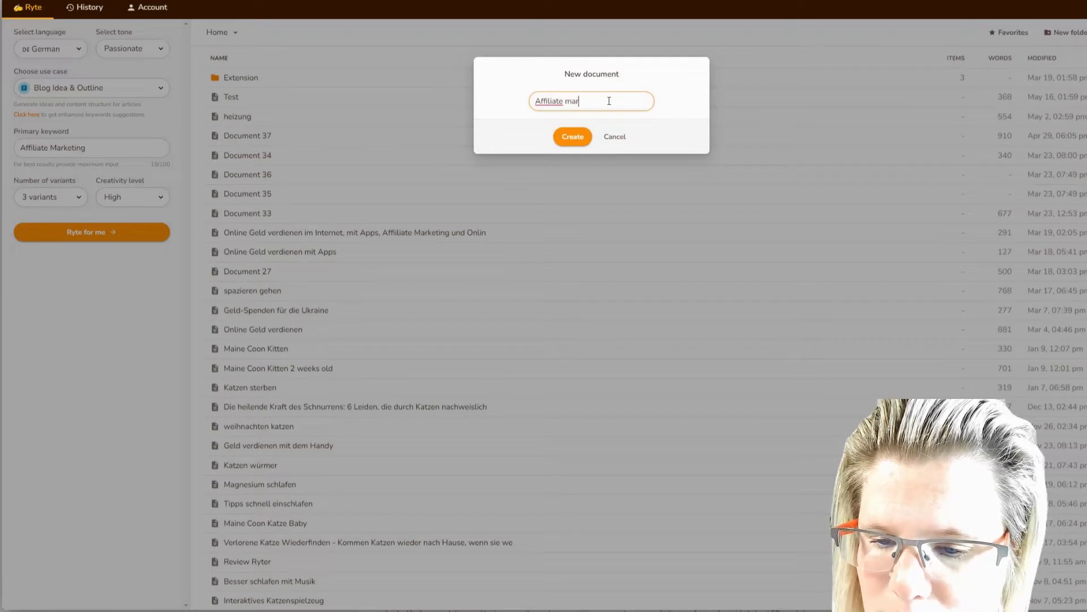
text(keting)
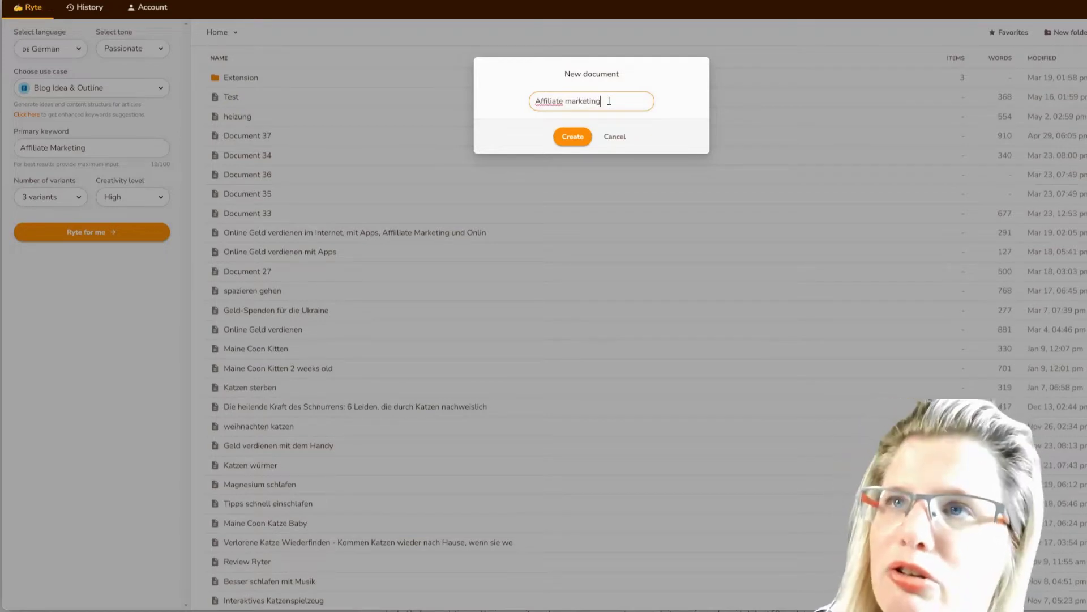
key(Return)
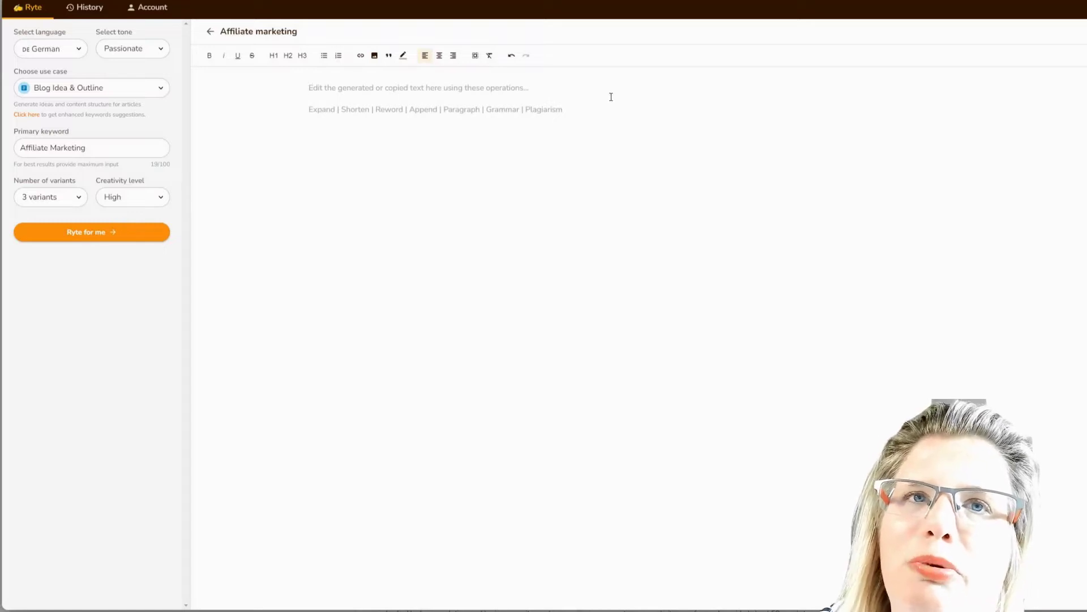
Choose German as the output language for the generated text
click(79, 51)
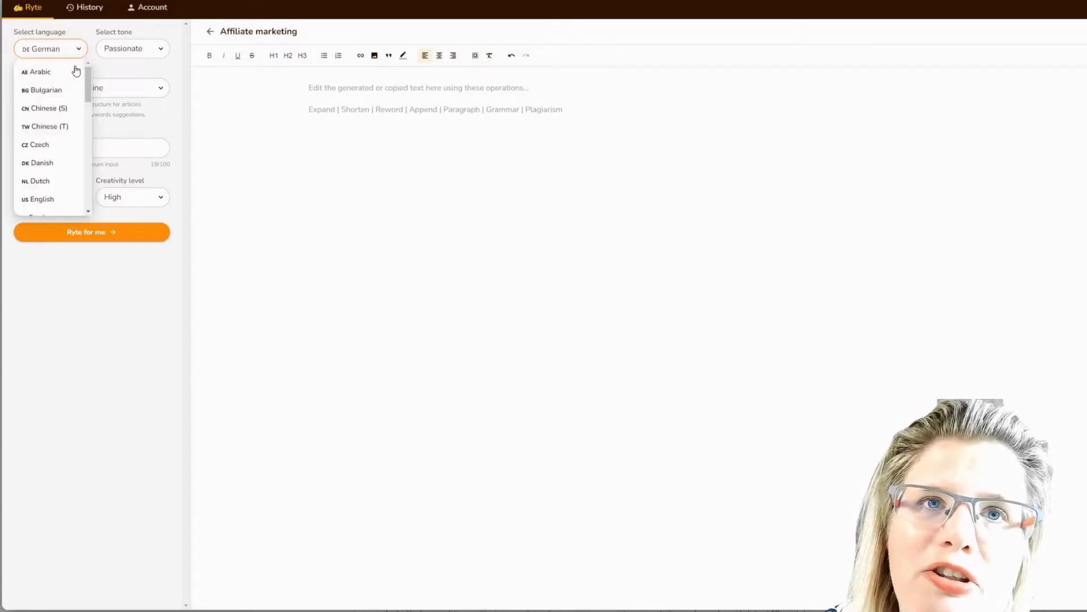
scroll(67, 130, down, 3)
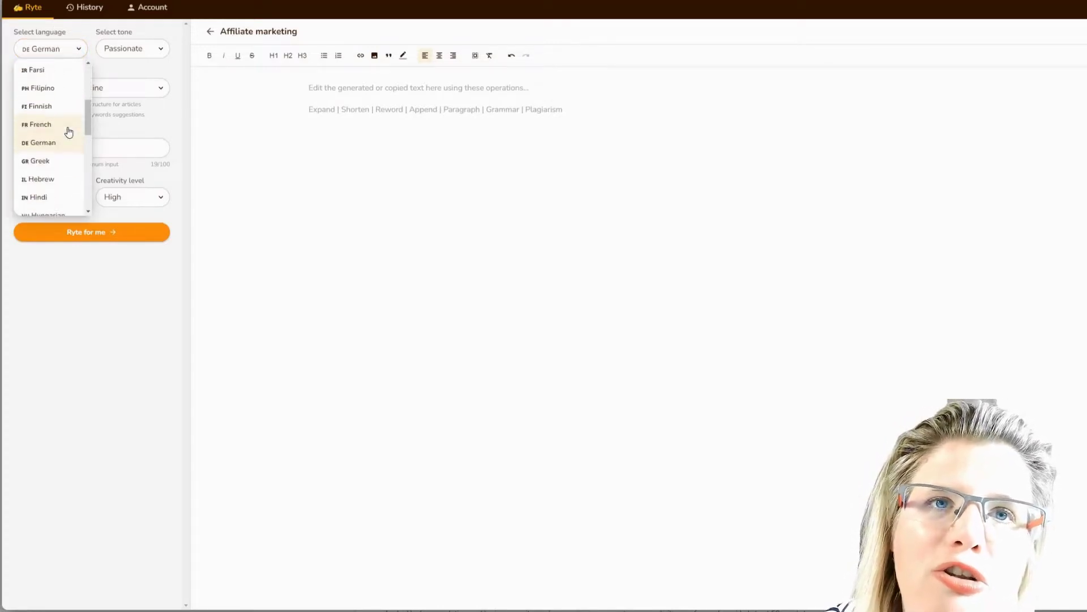
click(50, 146)
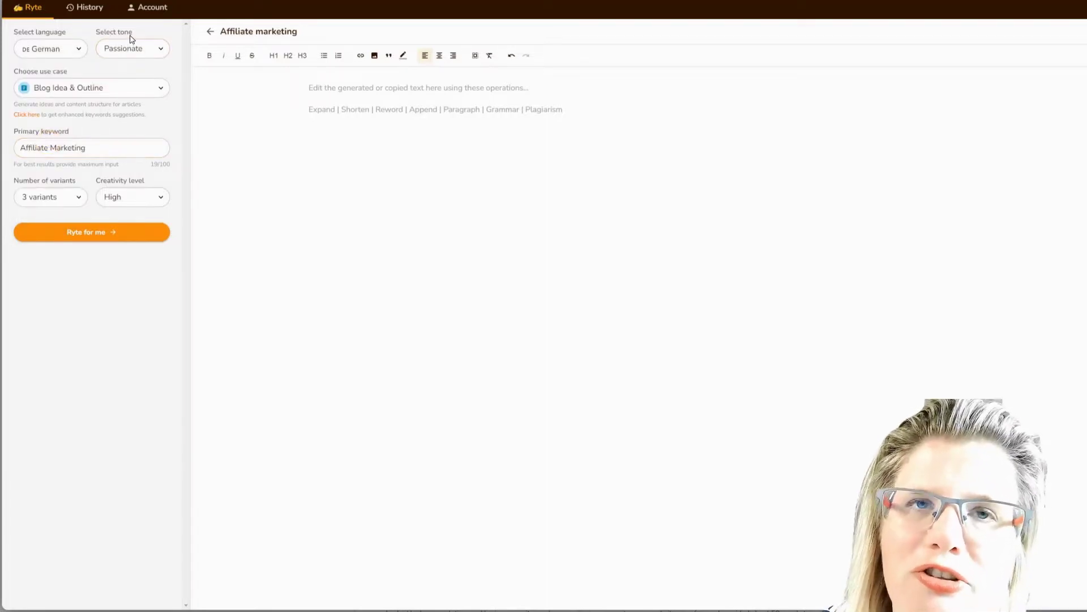
Look through the available writing tones and set the tone to Enthusiastic
click(162, 50)
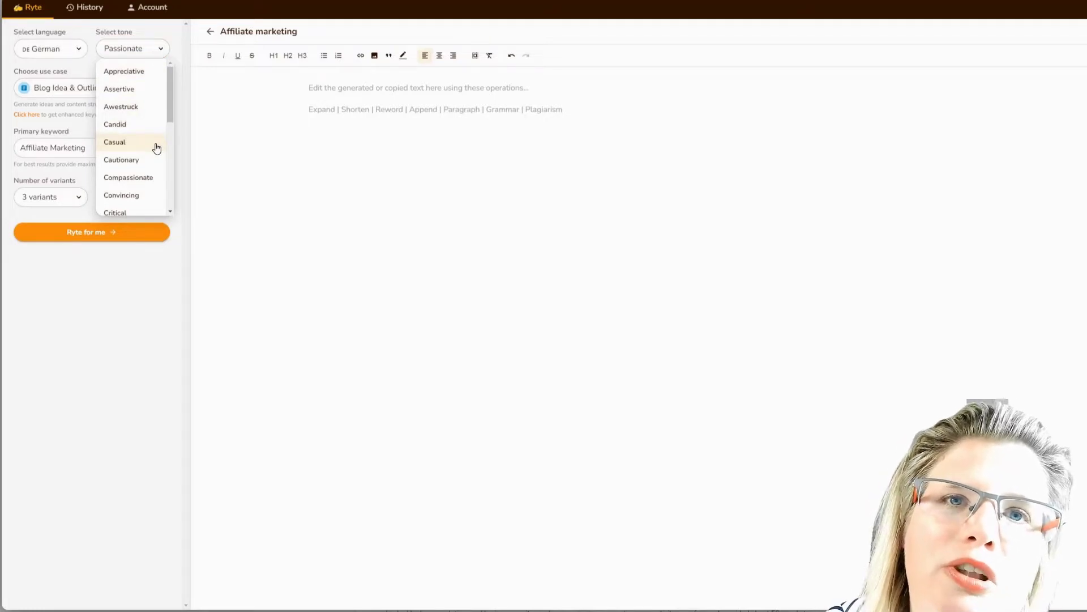
scroll(151, 163, down, 2)
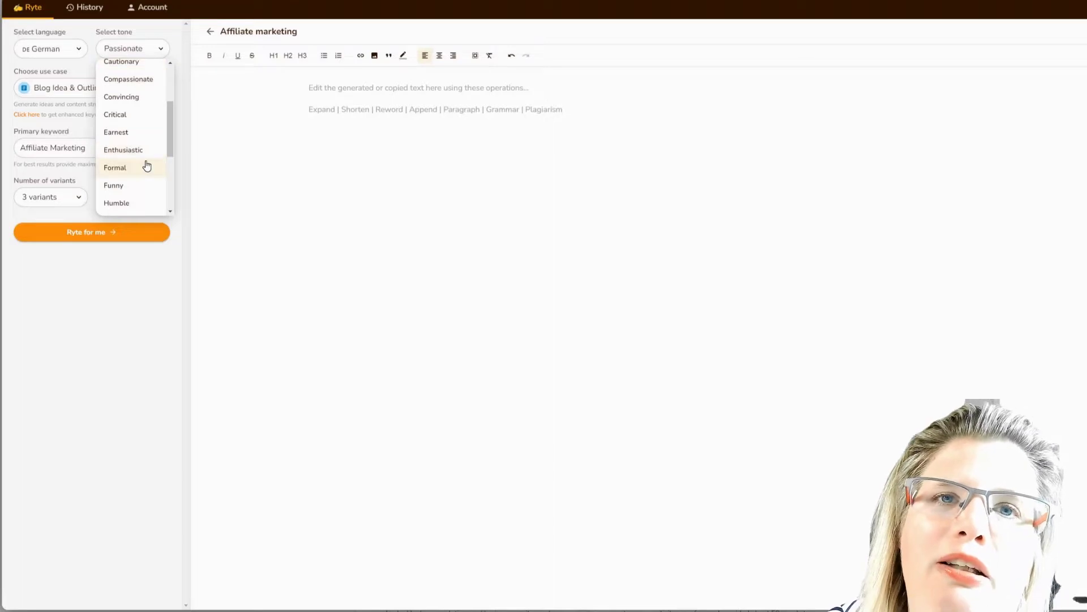
scroll(146, 167, down, 1)
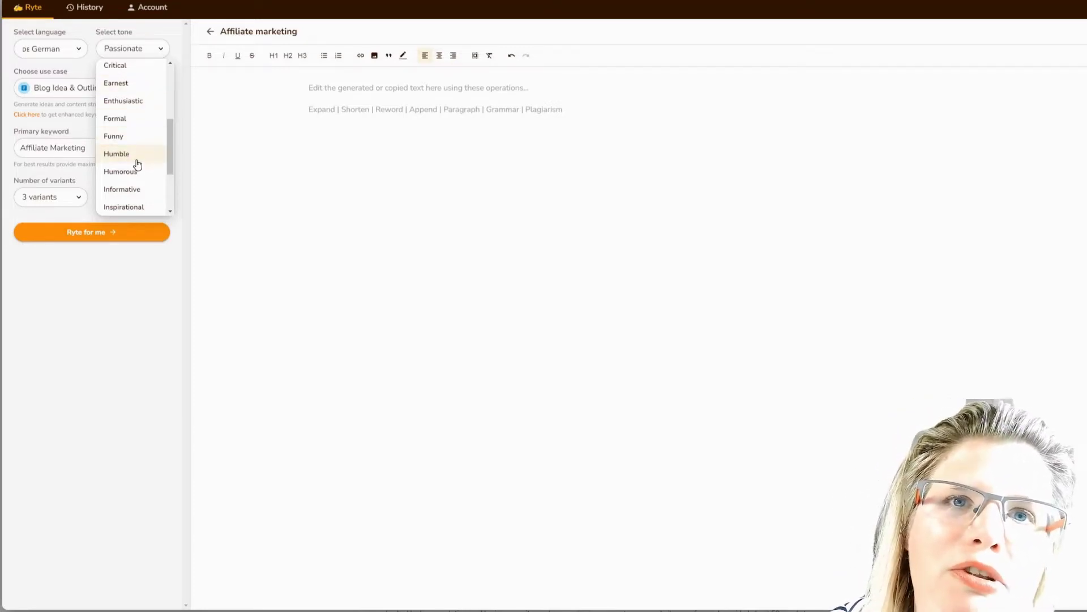
scroll(138, 164, up, 2)
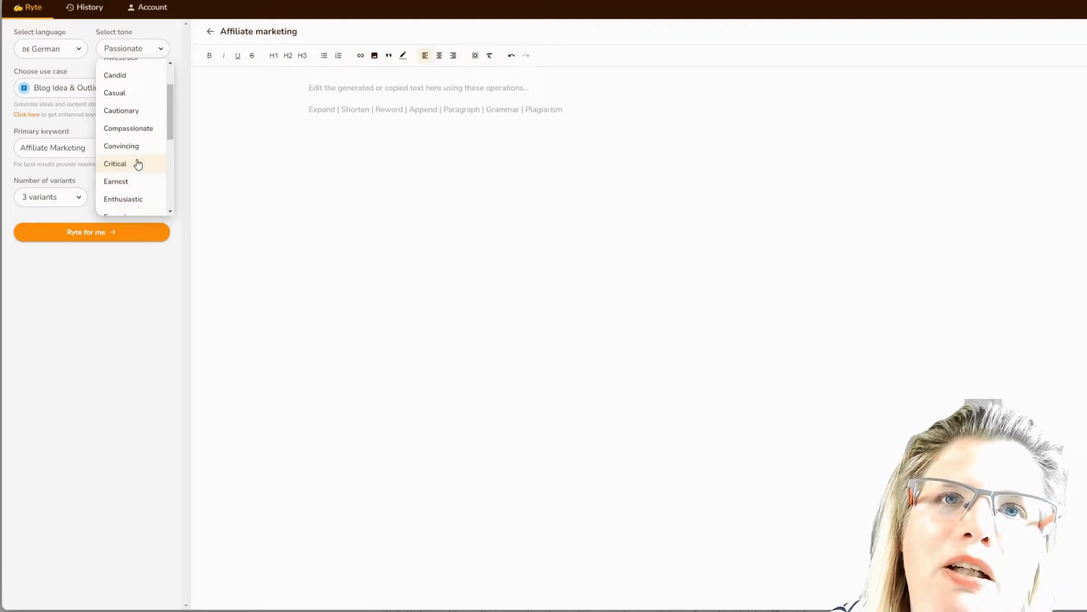
scroll(138, 164, up, 2)
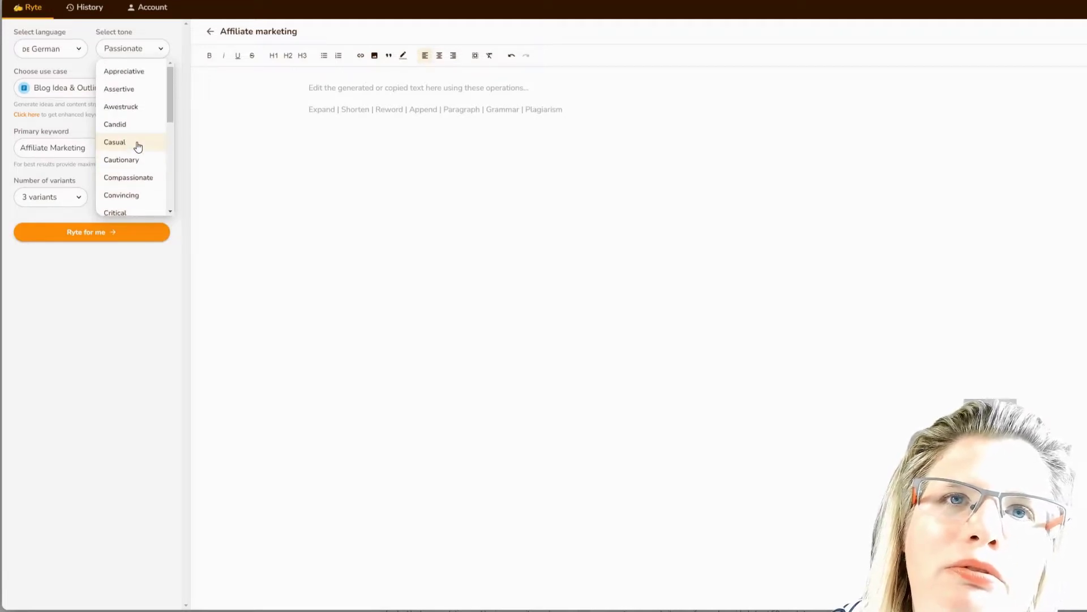
scroll(137, 146, down, 5)
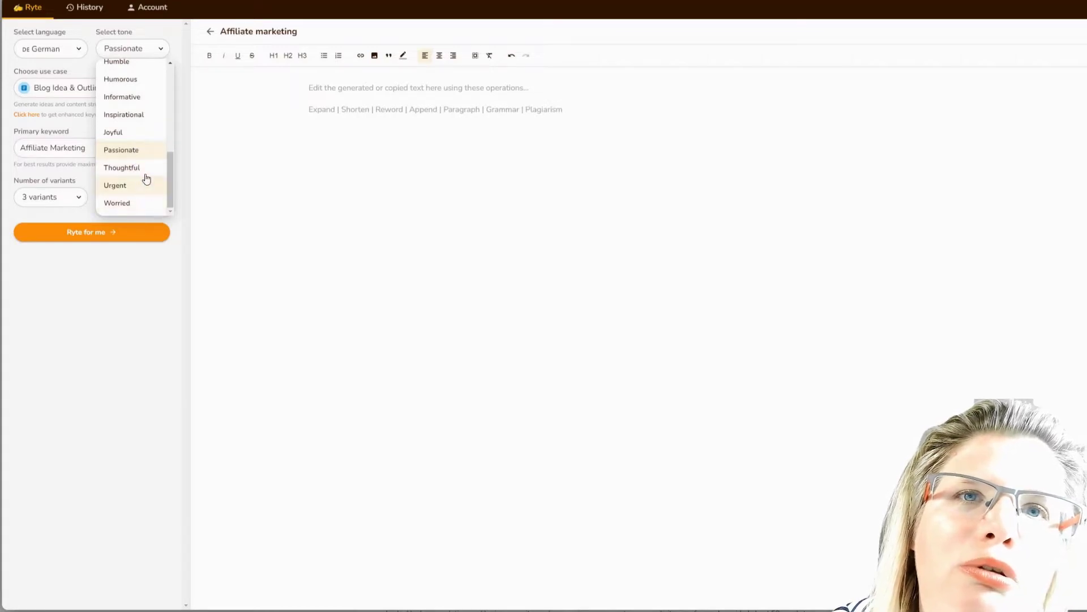
scroll(144, 167, up, 4)
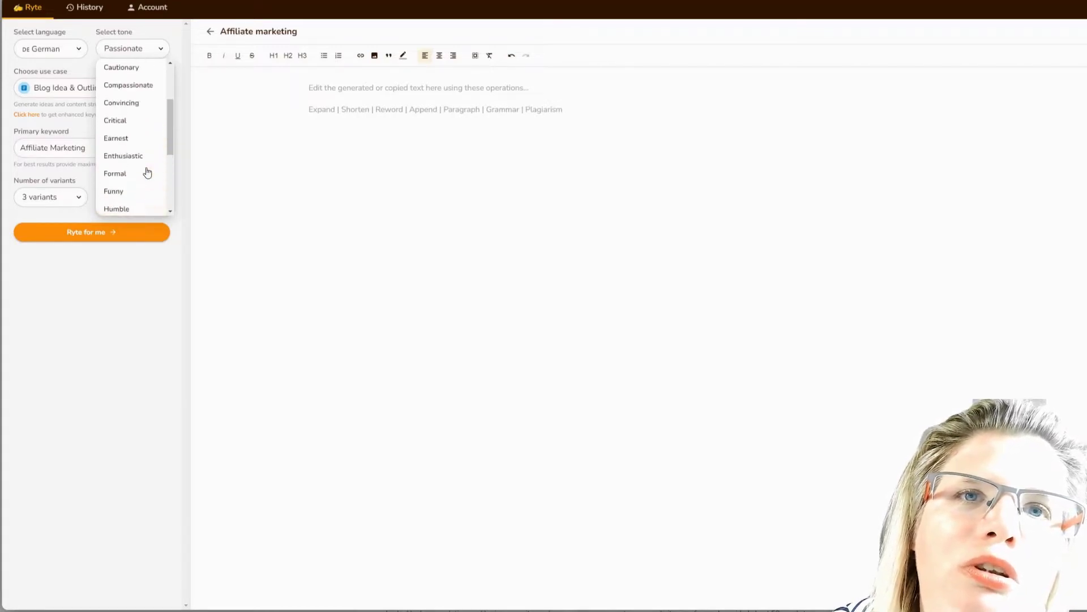
click(141, 162)
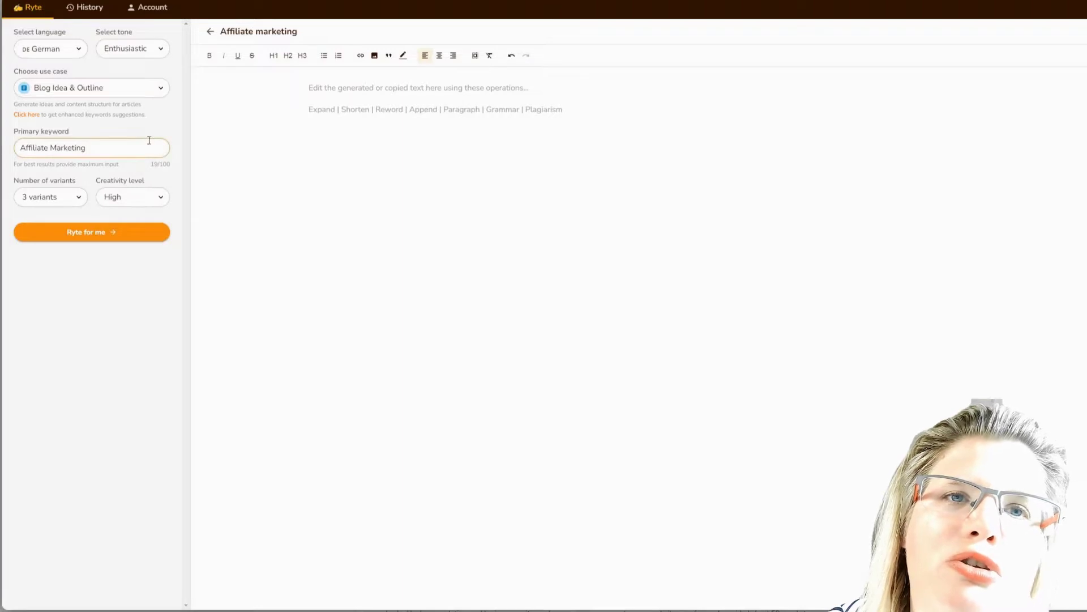
Generate blog ideas and outlines for the primary keyword "Affiliate Marketing" and look through the generated variants
click(117, 147)
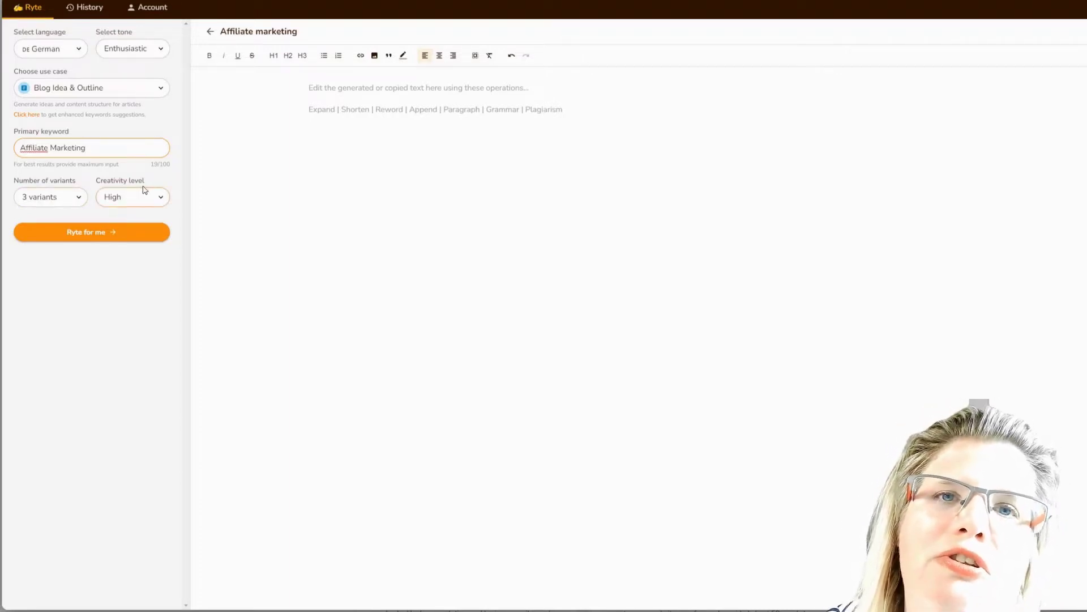
click(102, 237)
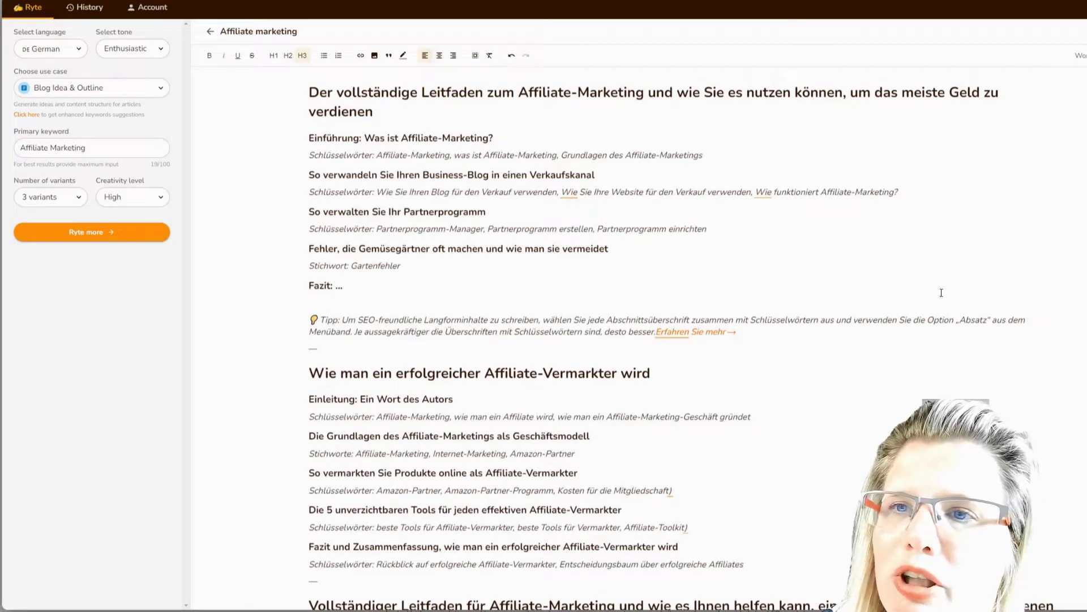
scroll(941, 293, down, 3)
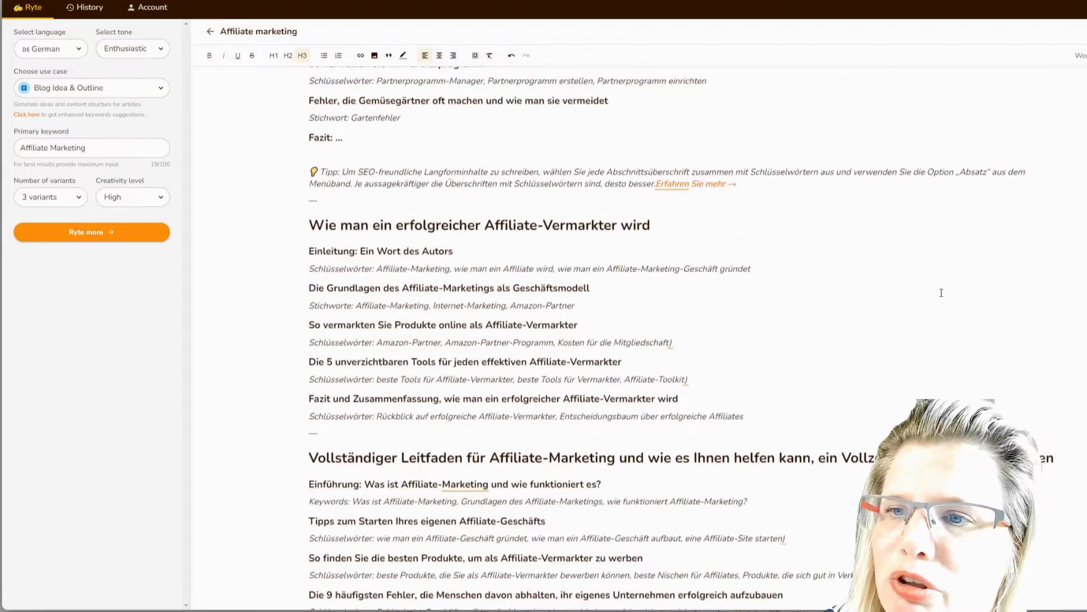
scroll(941, 293, up, 3)
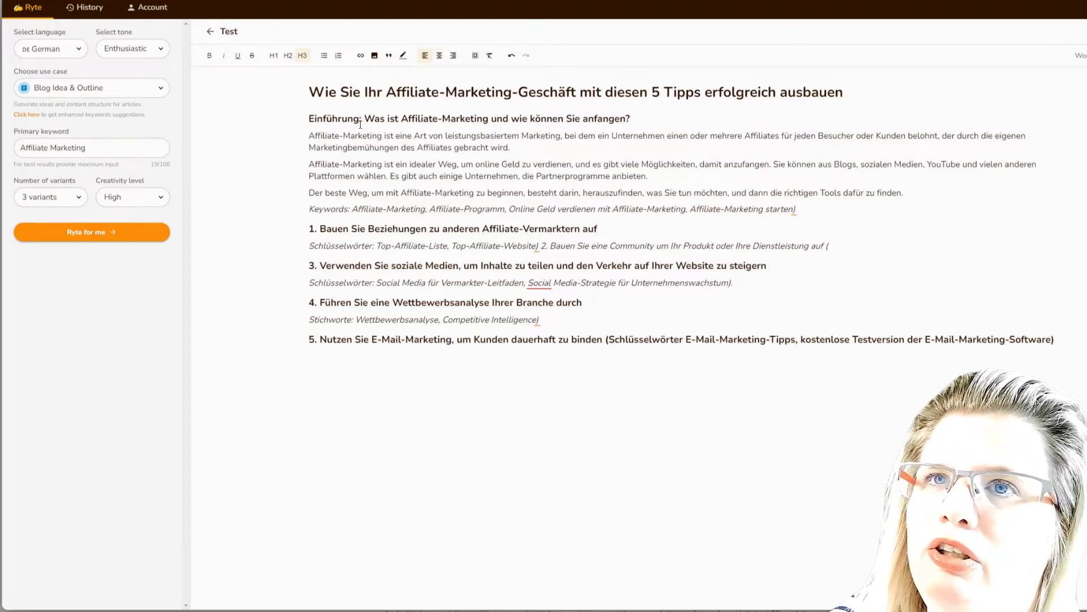
Delete "Einführung:" from the first section heading and remove the keywords line beneath the introduction text
drag(363, 120, 264, 119)
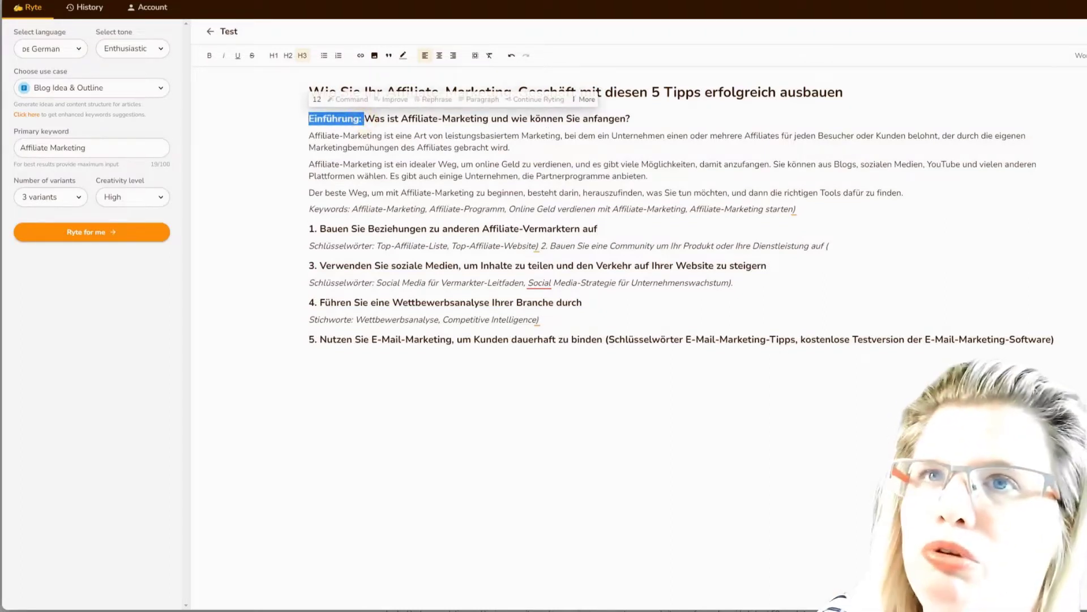
key(BackSpace)
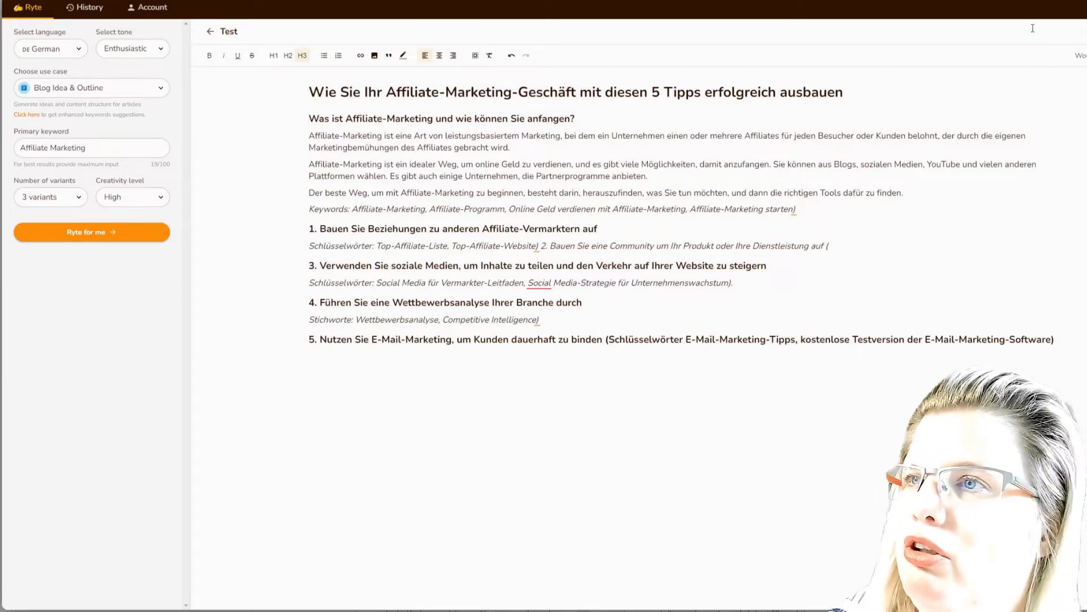
drag(810, 209, 299, 208)
key(BackSpace)
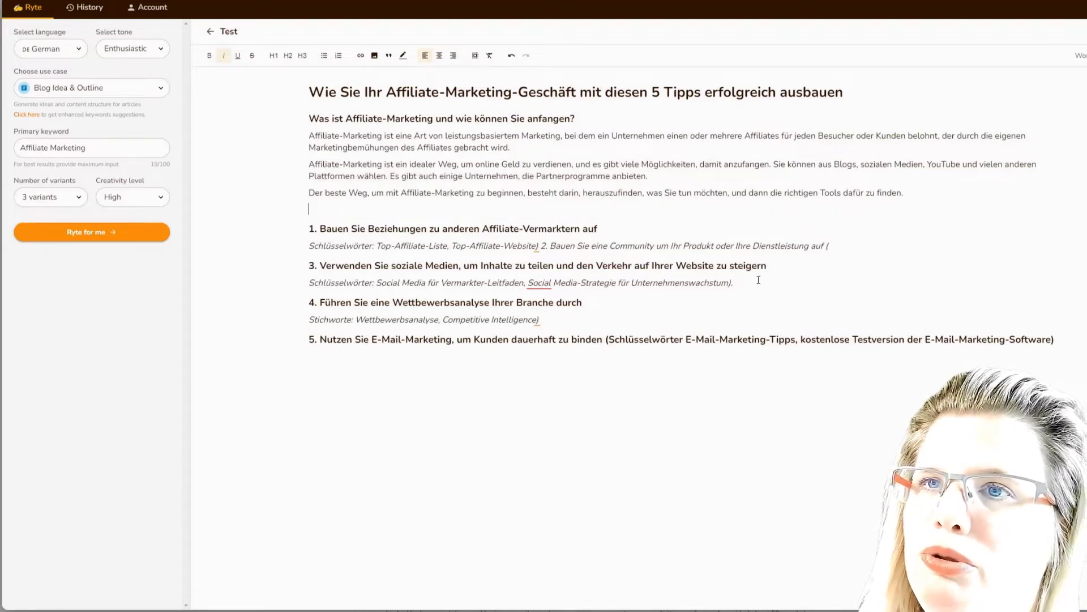
Generate a paragraph from heading 1, "Bauen Sie Beziehungen zu anderen Affiliate-Vermarktern auf", and delete the keywords line below it
drag(612, 230, 280, 229)
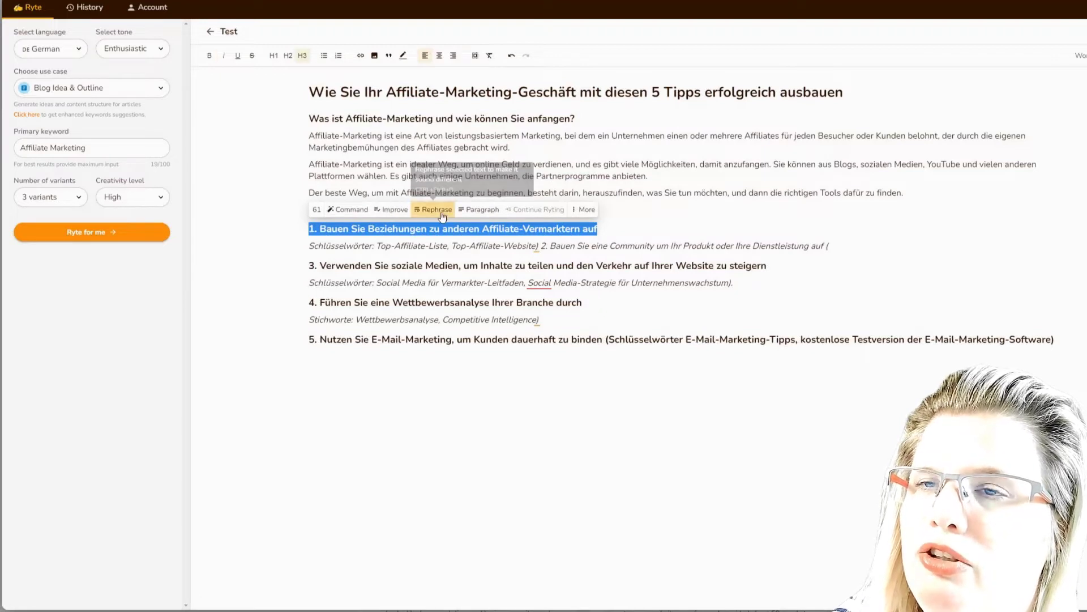
click(475, 211)
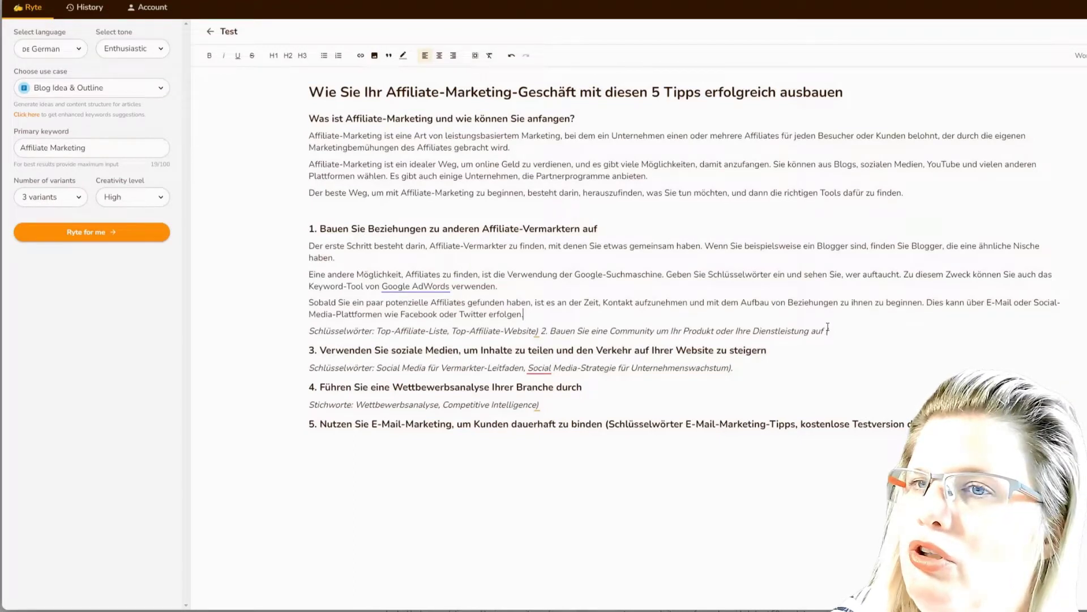
drag(828, 329, 307, 331)
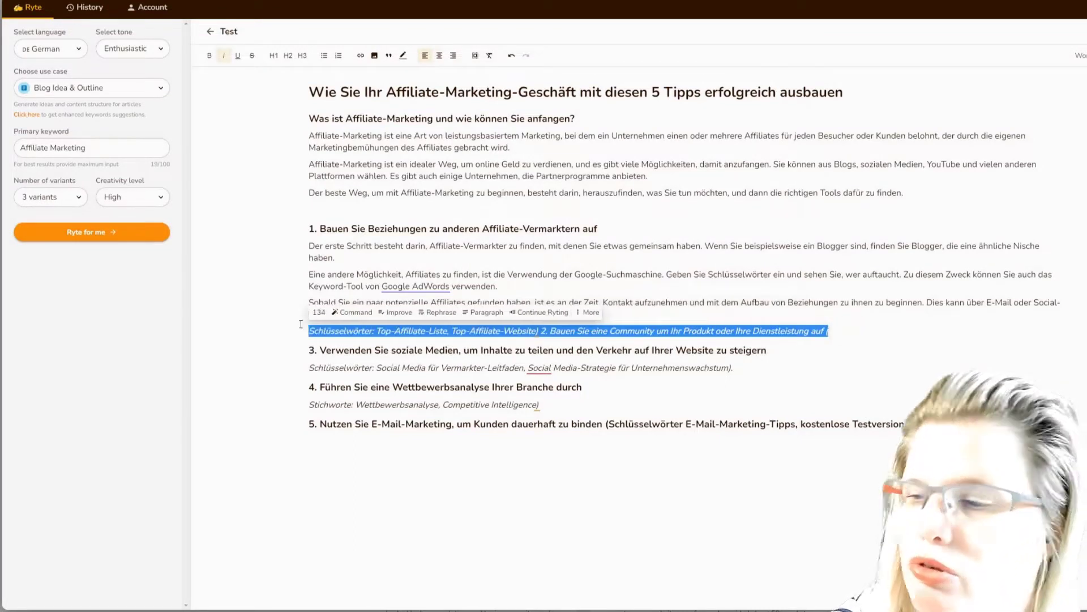
key(BackSpace)
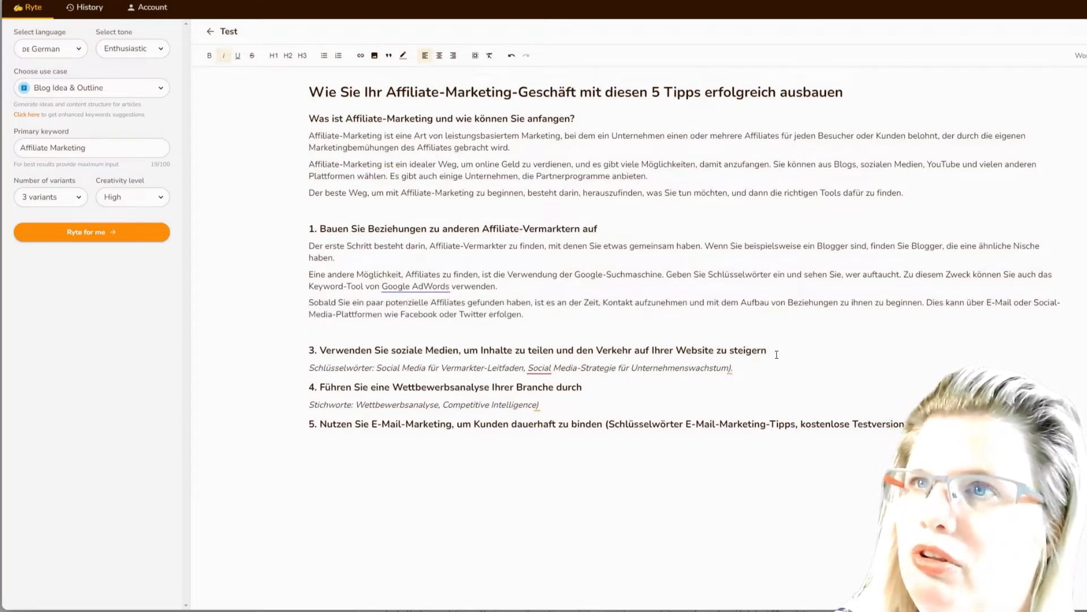
Generate a paragraph from heading 3 about using social media and delete that section's keywords line
drag(777, 355, 246, 352)
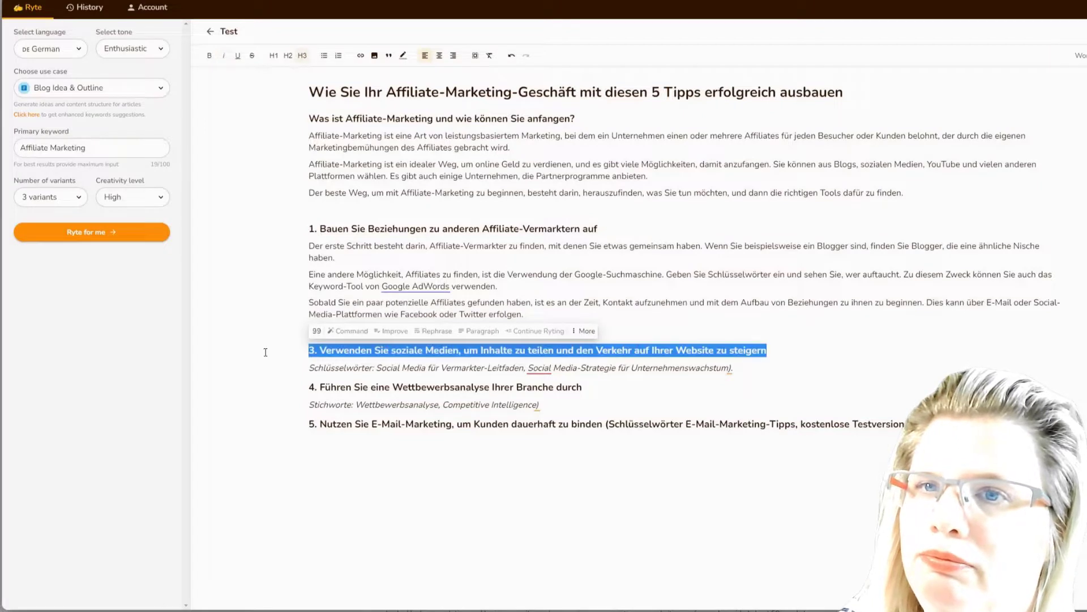
click(477, 335)
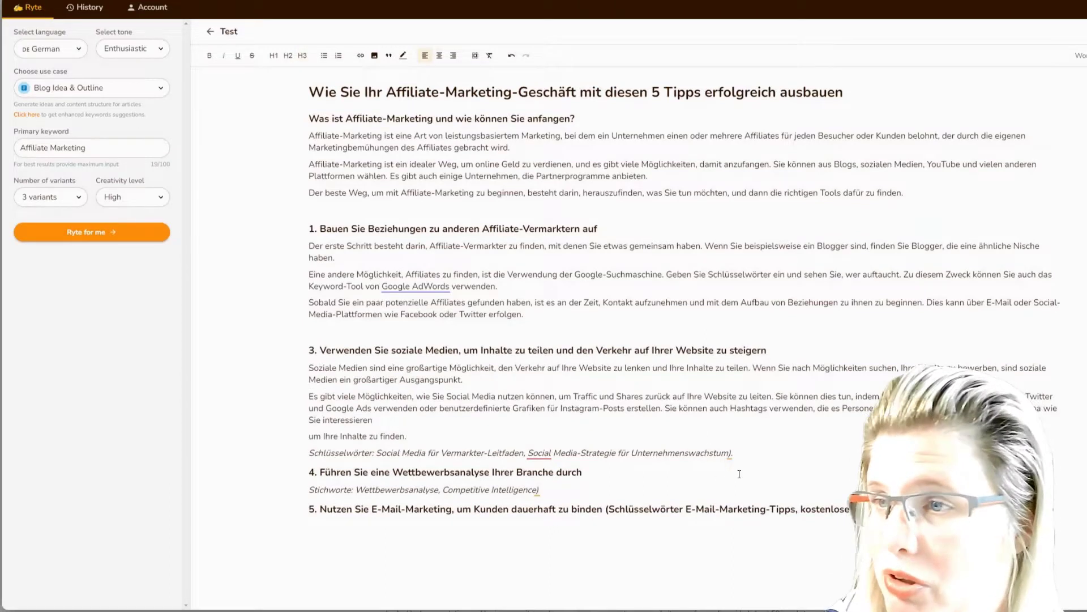
drag(735, 454, 299, 454)
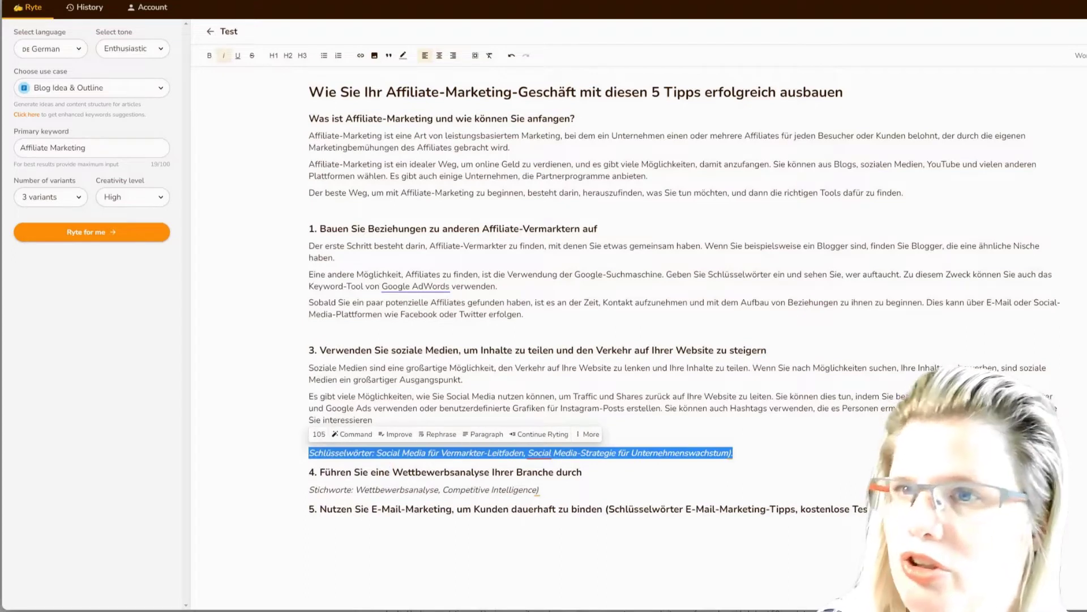
key(BackSpace)
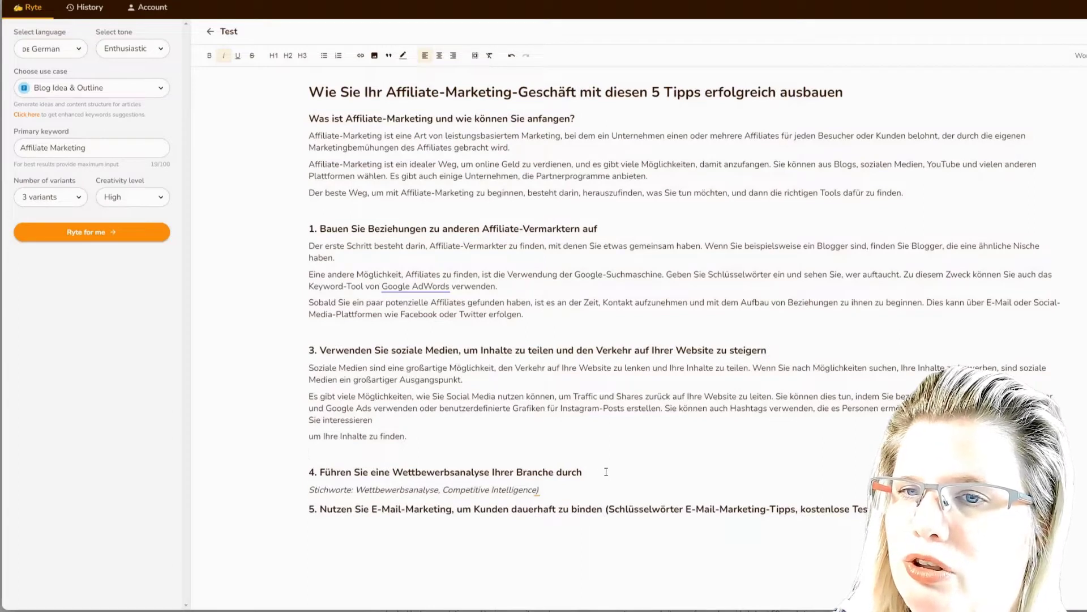
Generate a paragraph from heading 4, "Führen Sie eine Wettbewerbsanalyse Ihrer Branche durch"
drag(604, 471, 295, 472)
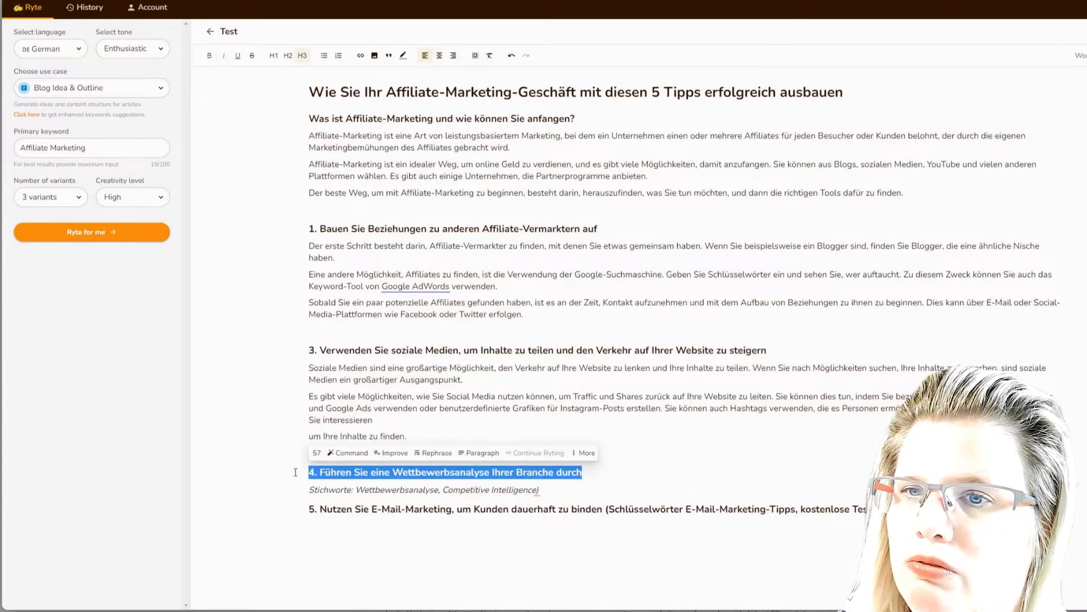
click(483, 452)
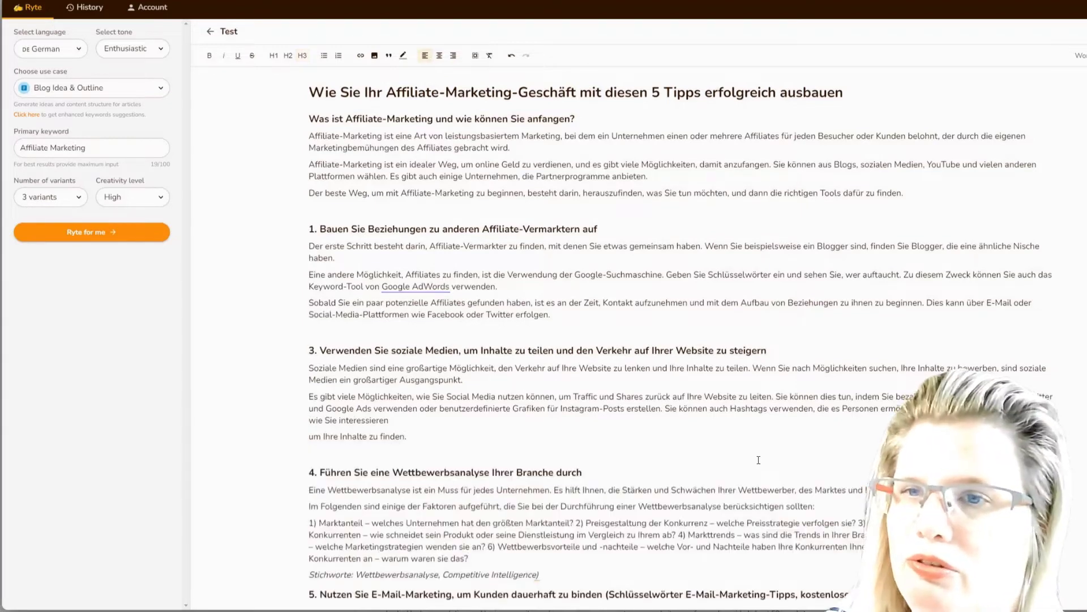
Split the competitive-analysis factors under heading 4 so that points 2) and 3) each start on their own line
scroll(724, 453, down, 1)
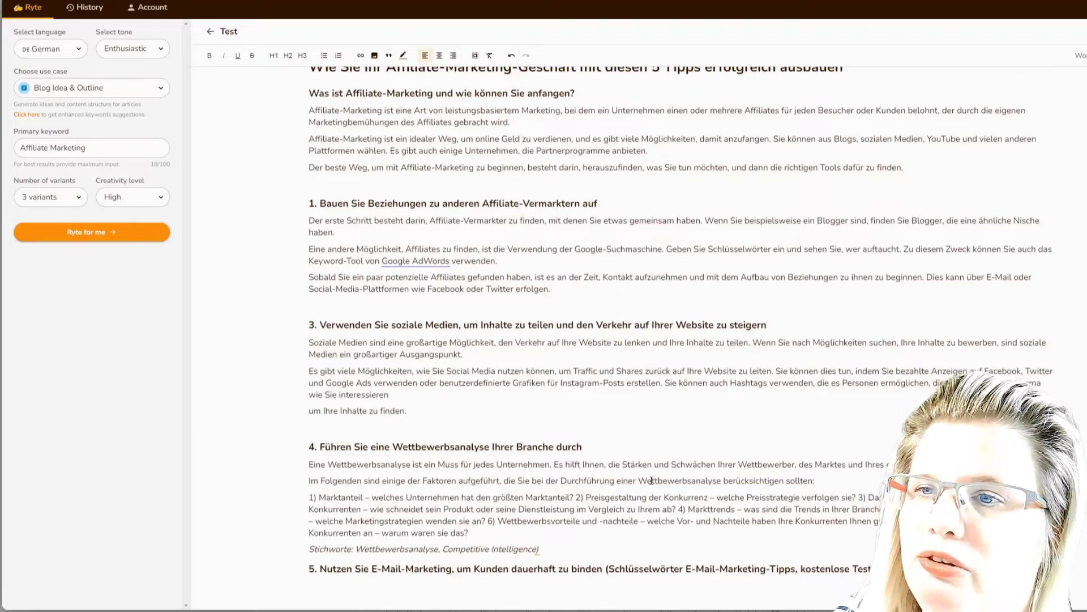
click(576, 496)
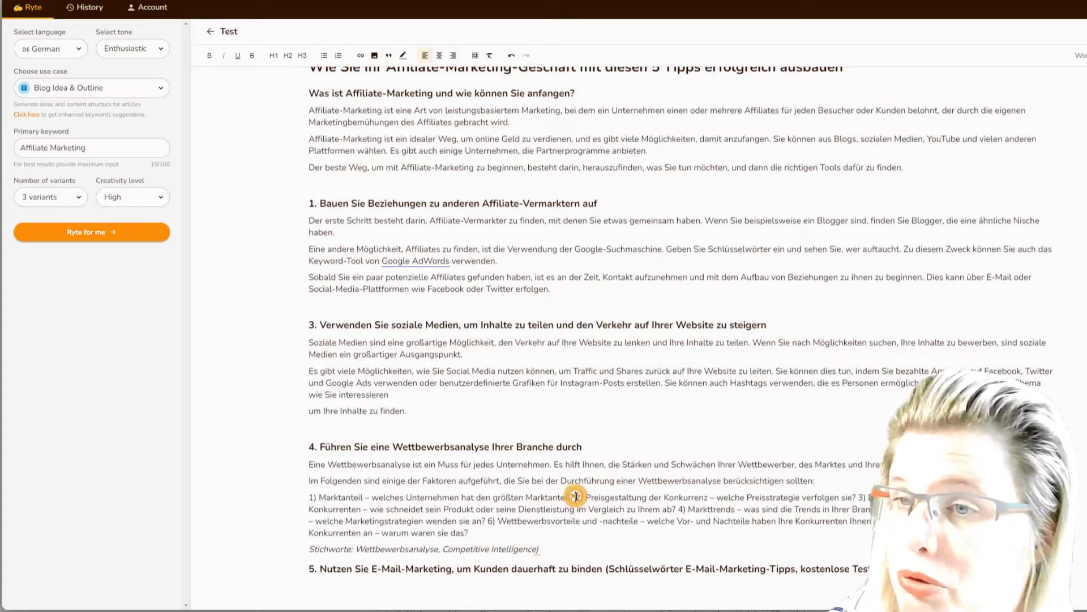
key(Return)
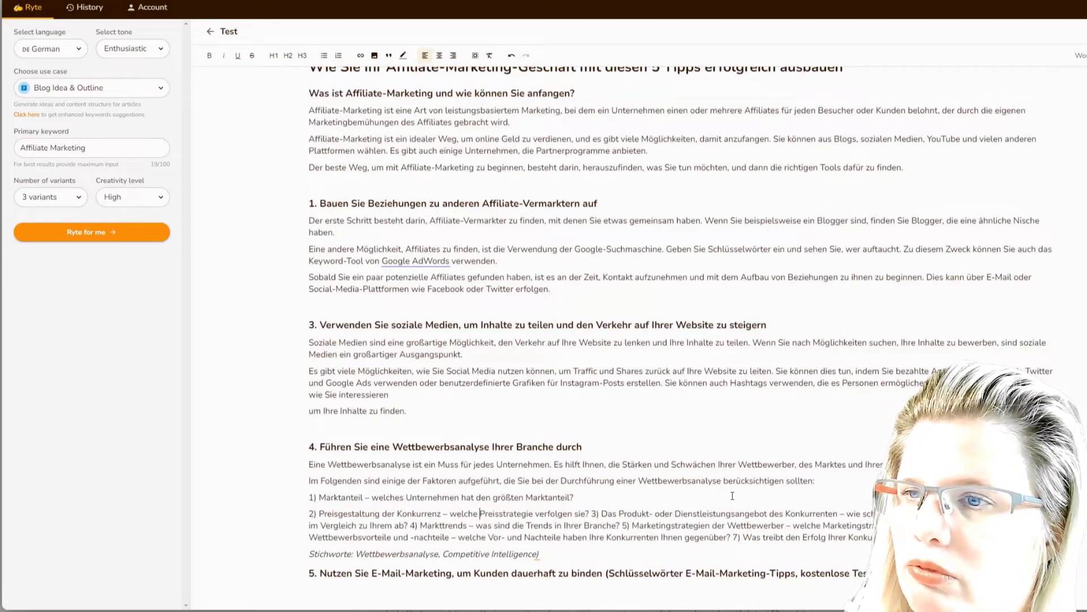
key(ctrl+Right)
key(ctrl+Right)
key(ctrl+Right)
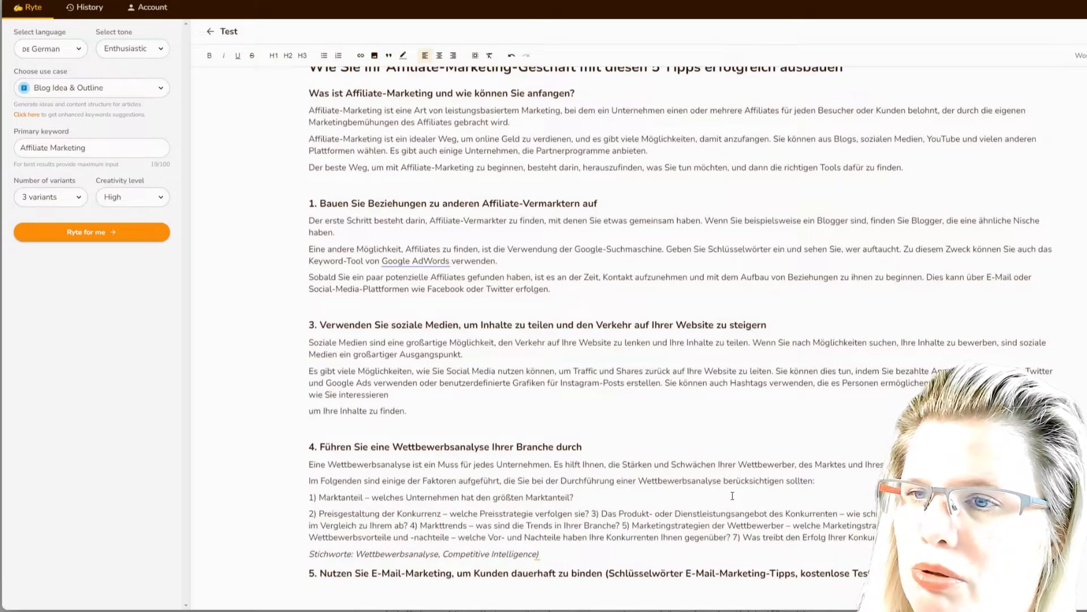
key(Return)
Start point 4) "Markttrends" on its own line and remove the leading space before it
key(Right)
key(Right)
key(Right)
key(Right)
key(Right)
key(Right)
key(Right)
key(Right)
key(Right)
key(Right)
key(Right)
key(Right)
key(Right)
key(Right)
key(Right)
key(Right)
key(Right)
key(Right)
key(Right)
key(Right)
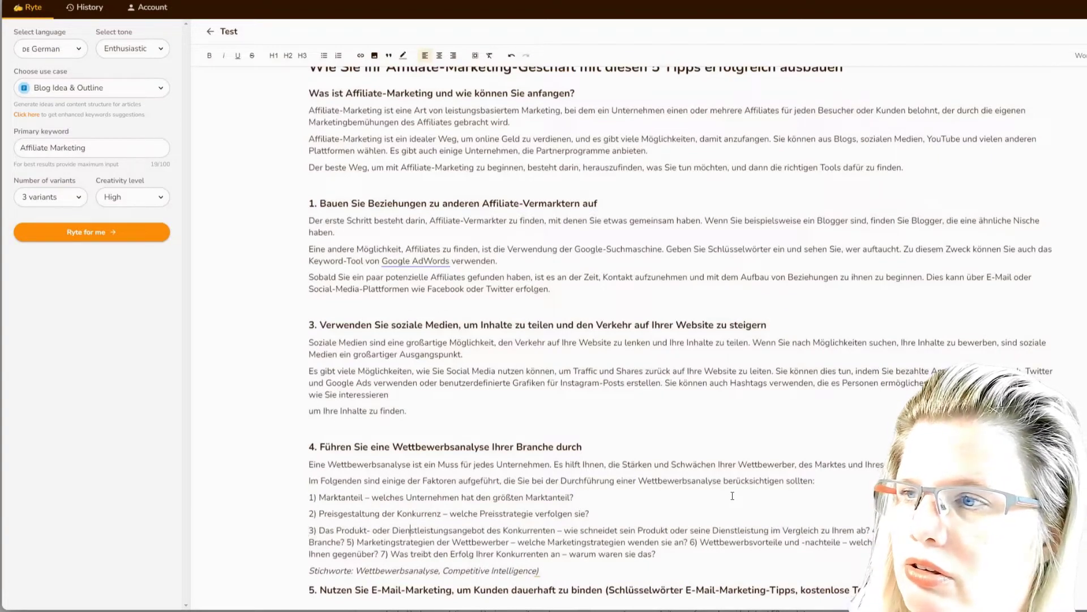
key(Right)
key(Right)
key(Right)
key(Right)
key(Right)
key(Right)
key(Right)
key(Right)
key(Right)
key(Right)
key(Right)
key(Right)
key(Right)
key(Right)
key(Right)
key(Right)
key(Right)
key(Right)
key(Right)
key(Right)
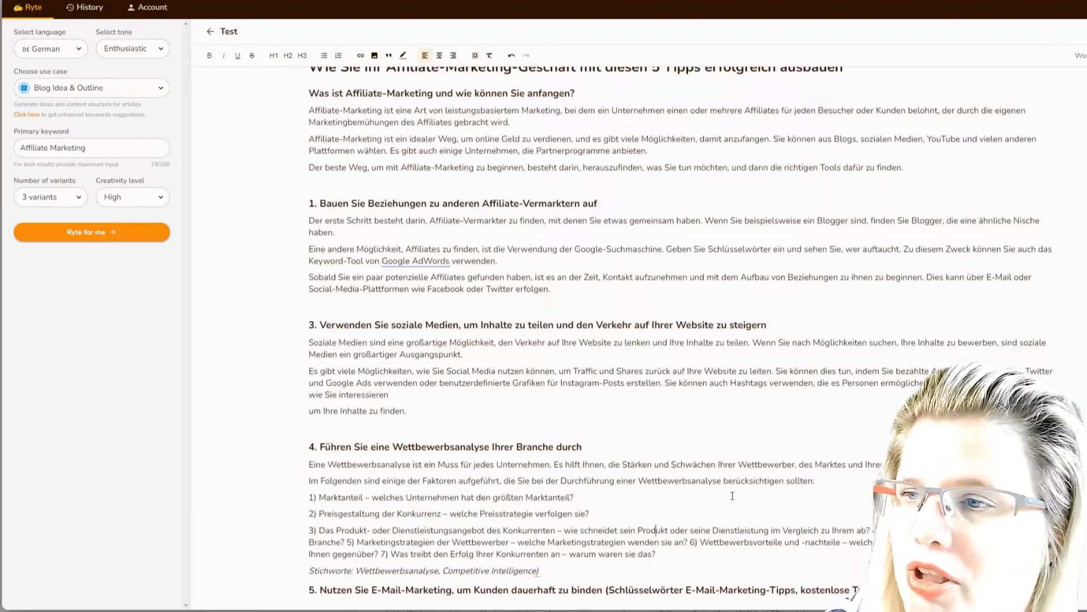
key(Right)
key(Right)
key(Right)
key(Right)
key(Right)
key(Right)
key(Right)
key(Right)
key(Right)
key(Right)
key(Right)
key(Right)
key(Right)
key(Right)
key(Right)
key(Right)
key(Right)
key(Right)
key(Right)
key(Right)
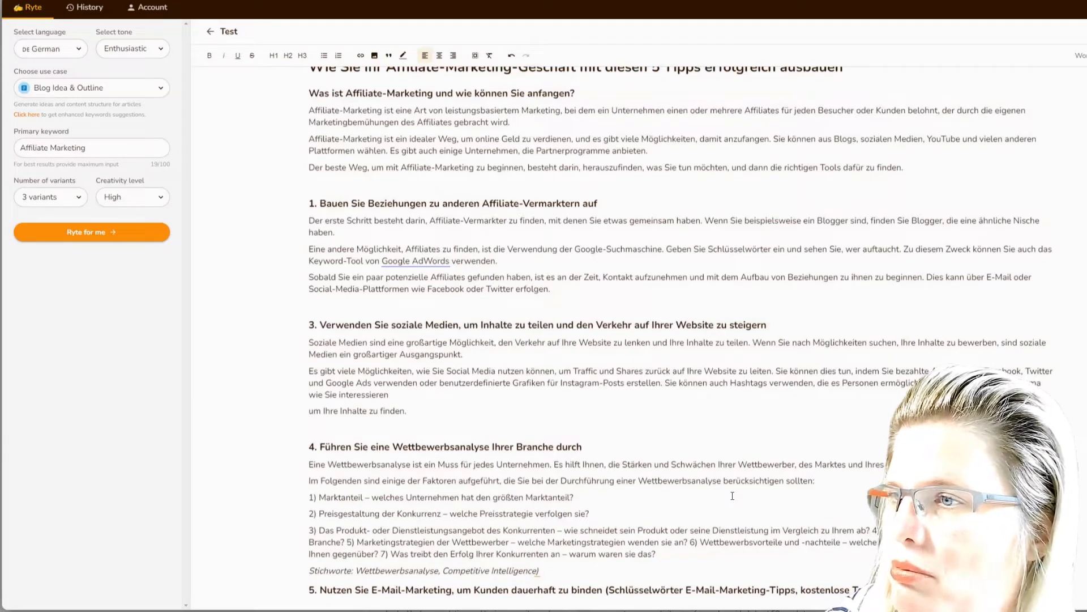
key(Return)
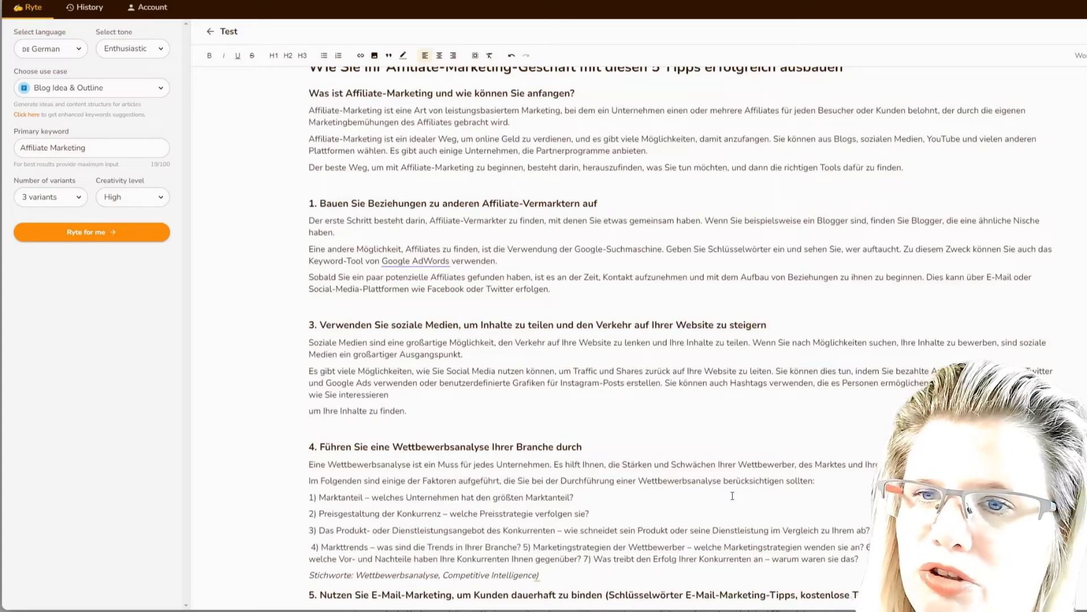
key(Delete)
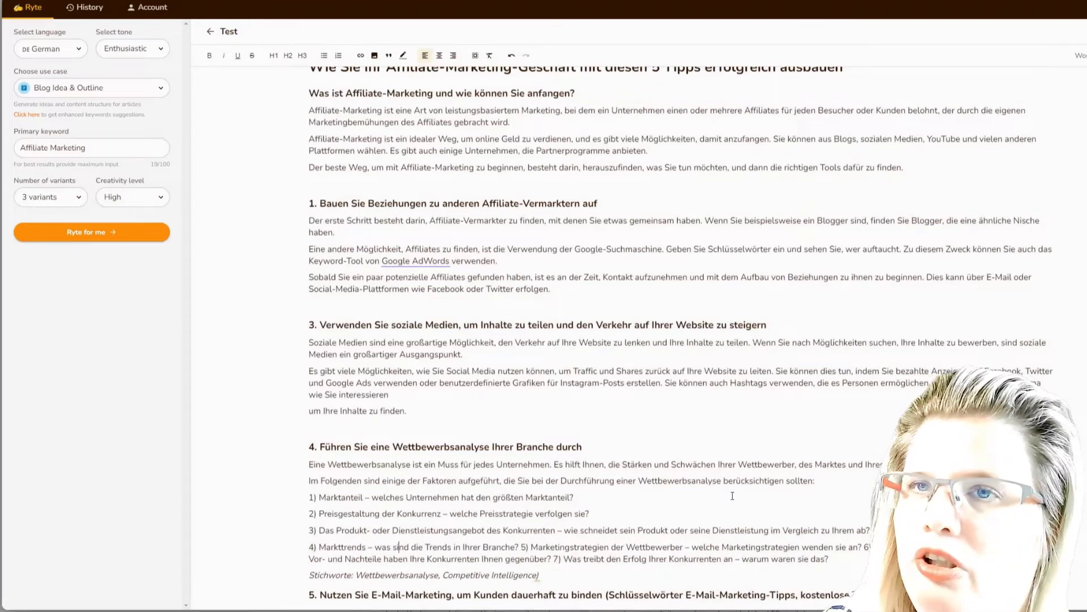
Start point 6) "Wettbewerbsvorteile und -nachteile" on its own line in the factor list
key(Right)
key(Right)
key(Right)
key(Right)
key(Right)
key(Right)
key(Right)
key(Right)
key(Right)
key(Right)
key(Right)
key(Right)
key(Right)
key(Right)
key(Right)
key(Right)
key(Right)
key(Right)
key(Right)
key(Right)
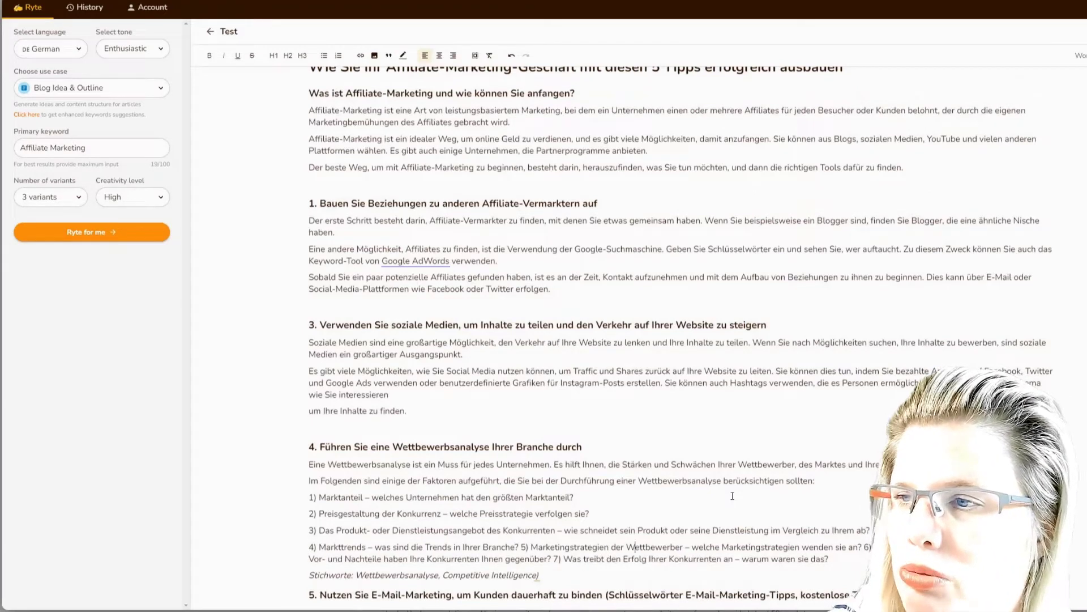
key(Right)
key(Right)
key(Right)
key(Right)
key(Right)
key(Right)
key(Right)
key(Right)
key(Right)
key(Right)
key(Right)
key(Right)
key(Right)
key(Right)
key(Right)
key(Right)
key(Right)
key(Right)
key(Right)
key(Right)
key(Right)
key(Right)
key(Right)
key(Right)
key(Right)
key(Right)
key(Right)
key(Right)
key(Right)
key(Right)
key(Right)
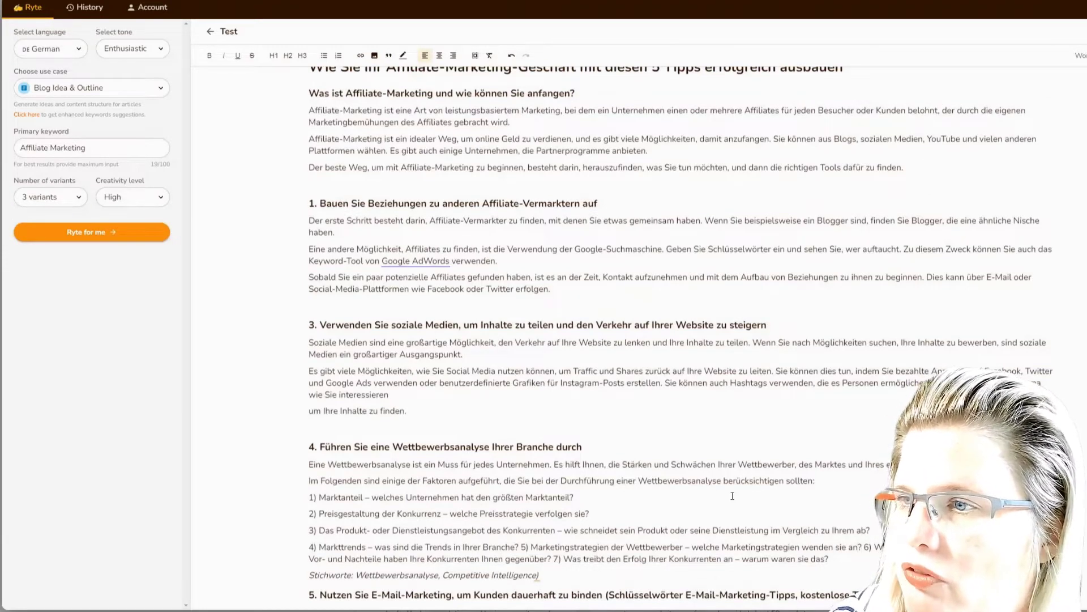
key(Return)
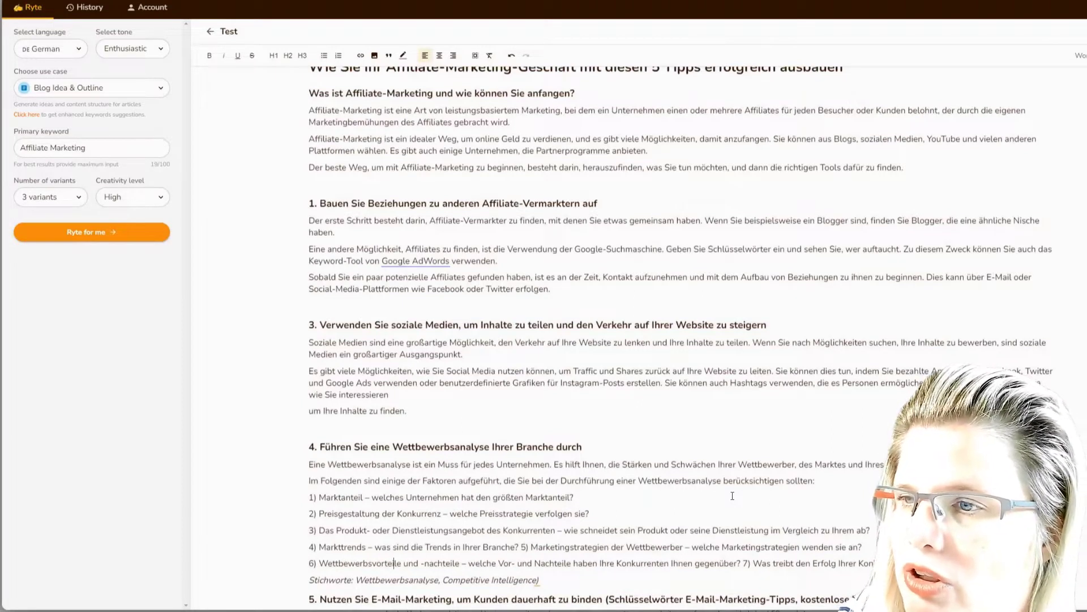
Start point 7) about what drives the competitors' success on its own line
key(Right)
key(Right)
key(Right)
key(Right)
key(Right)
key(Right)
key(Right)
key(Right)
key(Right)
key(Right)
key(Right)
key(Right)
key(Right)
key(Right)
key(Right)
key(Right)
key(Right)
key(Right)
key(Right)
key(Right)
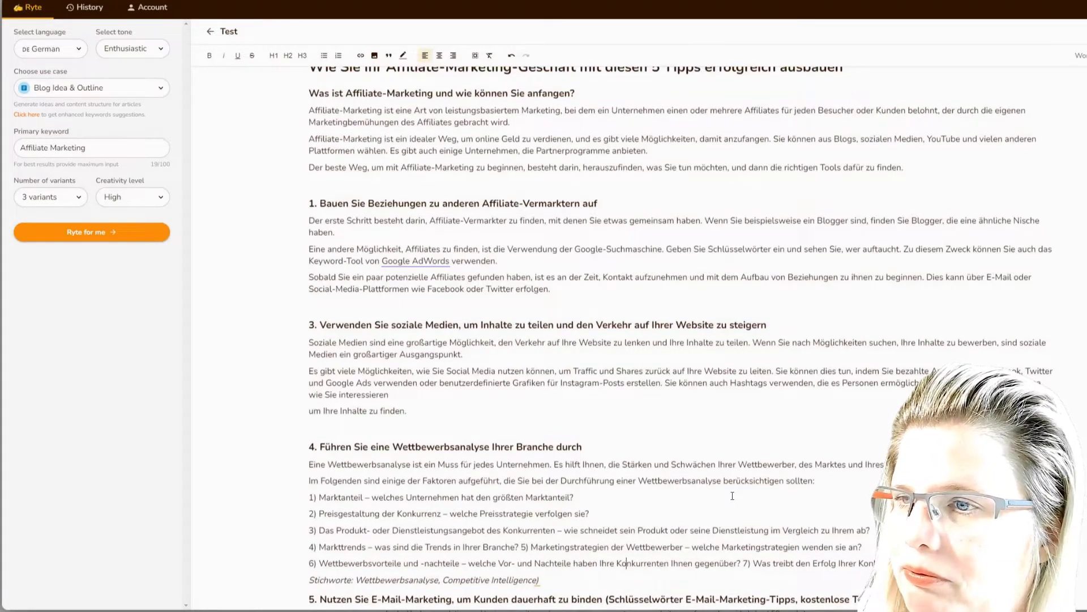
key(Right)
key(Right)
key(Right)
key(Right)
key(Right)
key(Right)
key(Right)
key(Right)
key(Right)
key(Right)
key(Right)
key(Right)
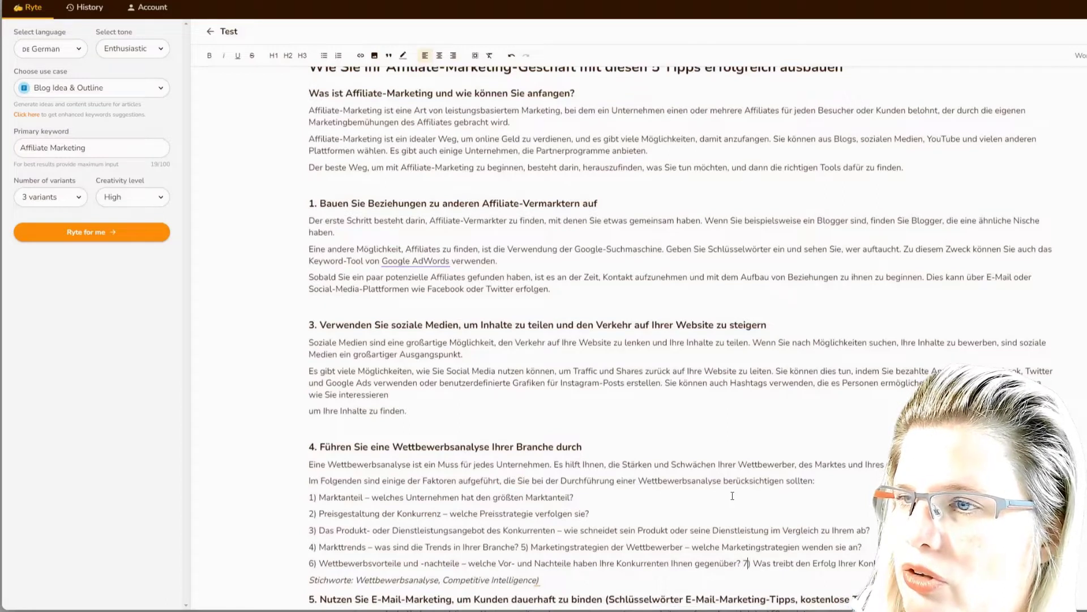
key(Return)
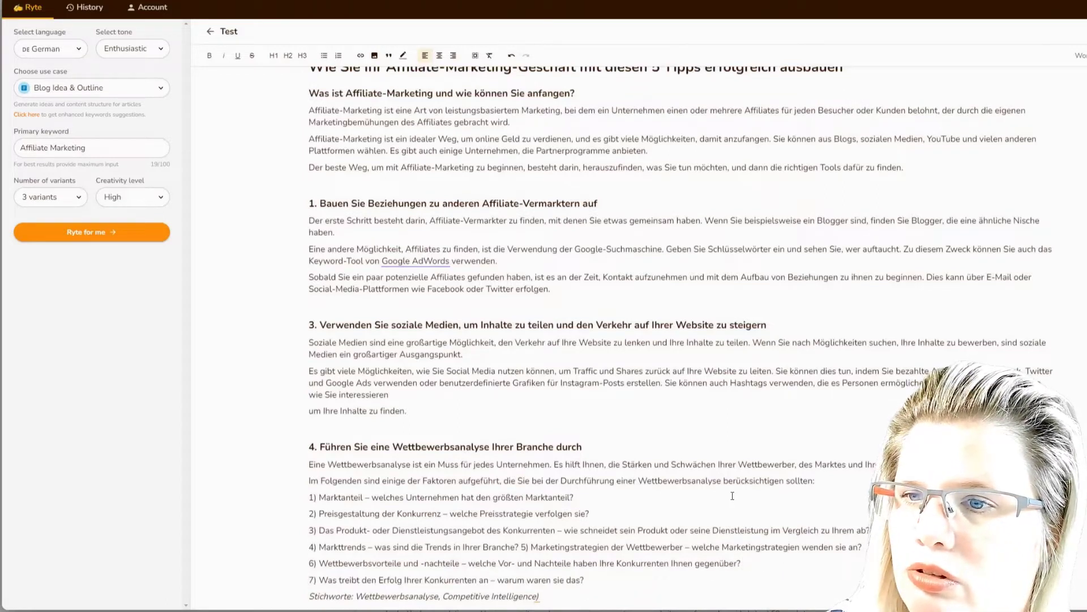
Delete the keywords line "Stichworte: Wettbewerbsanalyse, Competitive Intelligence)" below the section 4 list
key(Down)
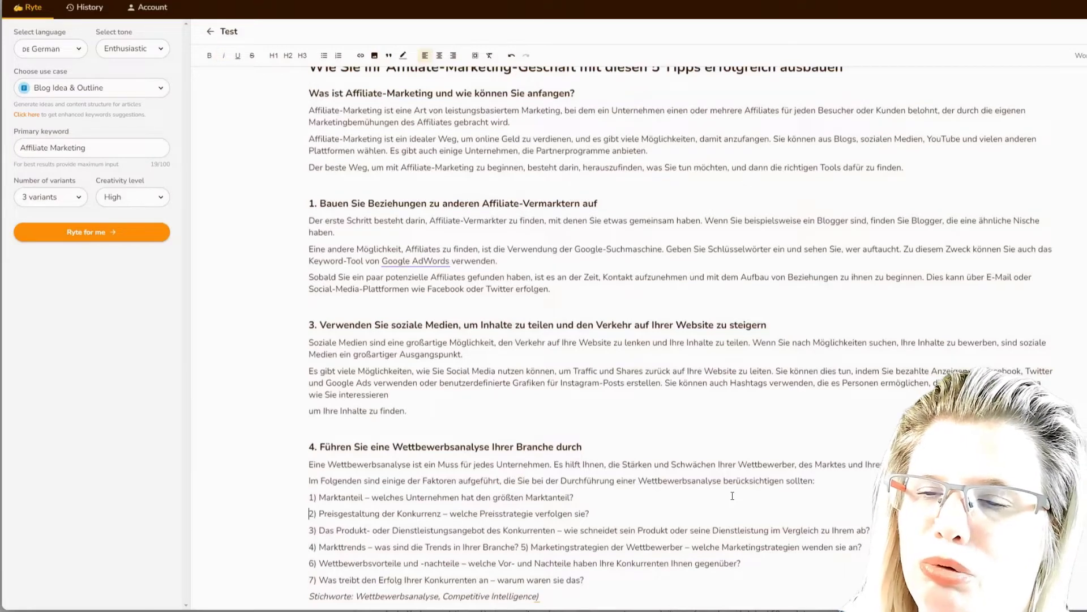
scroll(655, 506, down, 1)
drag(580, 558, 290, 551)
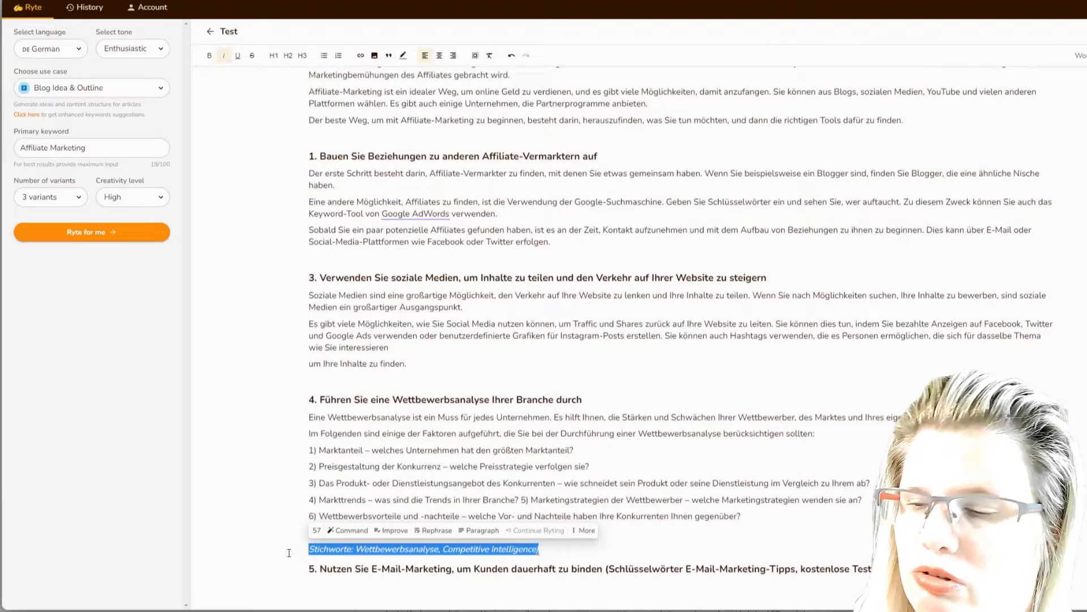
key(BackSpace)
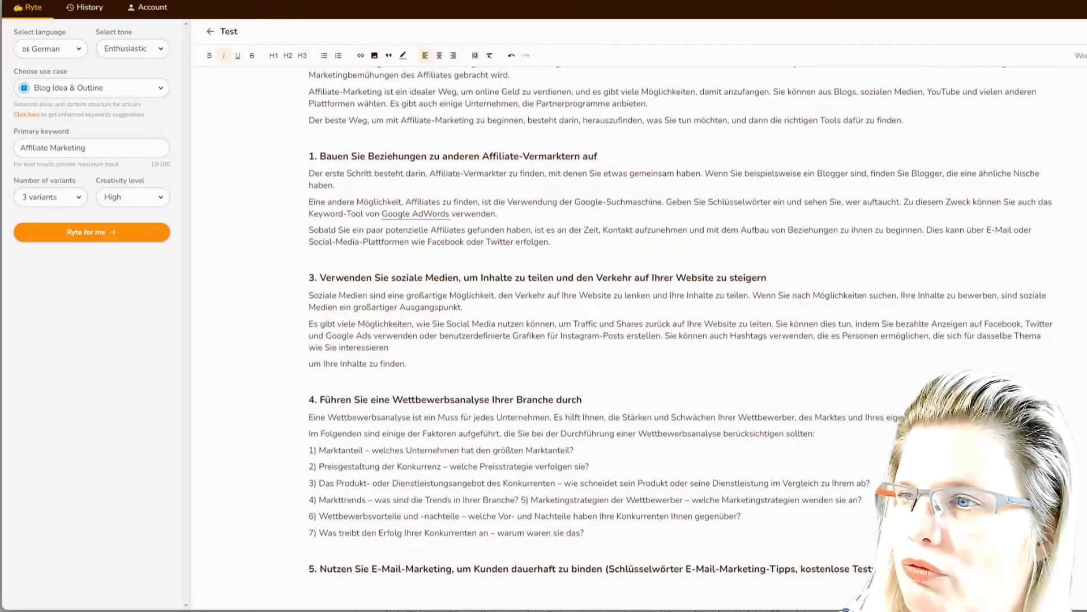
Generate a paragraph from heading 5, "Nutzen Sie E-Mail-Marketing, um Kunden dauerhaft zu binden"
drag(875, 568, 291, 566)
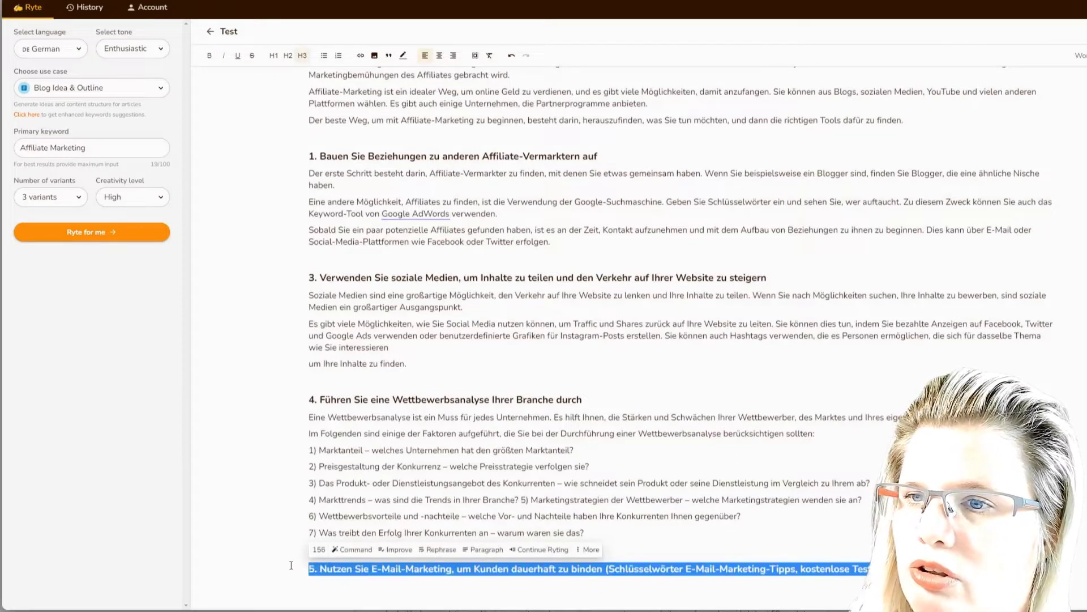
click(486, 549)
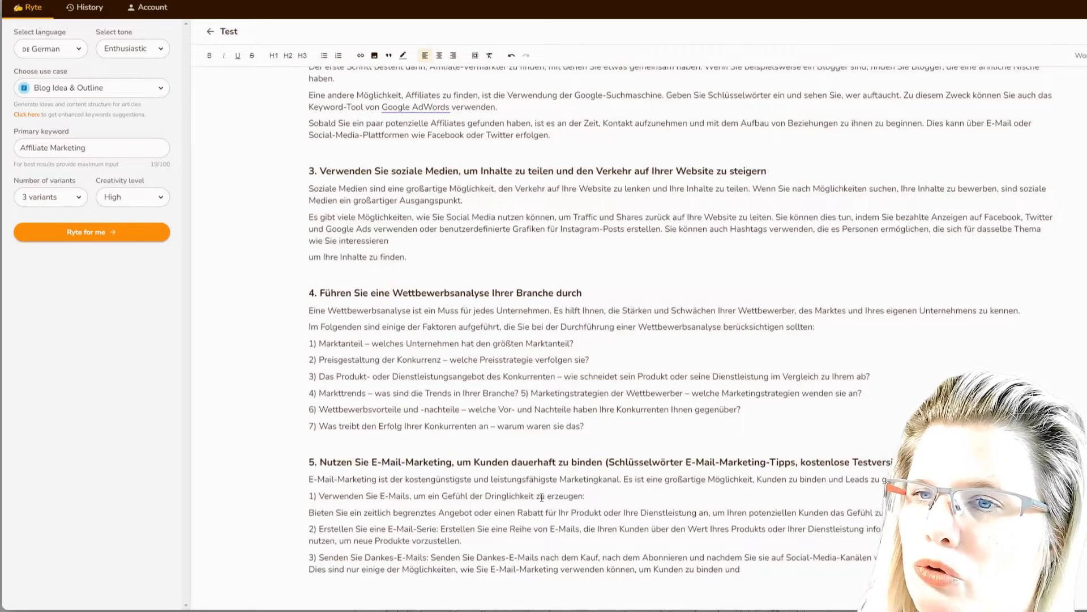
Generate a continuation of the section 5 text from point 3) "Senden Sie Dankes-E-Mails" with Continue Ryting
click(617, 600)
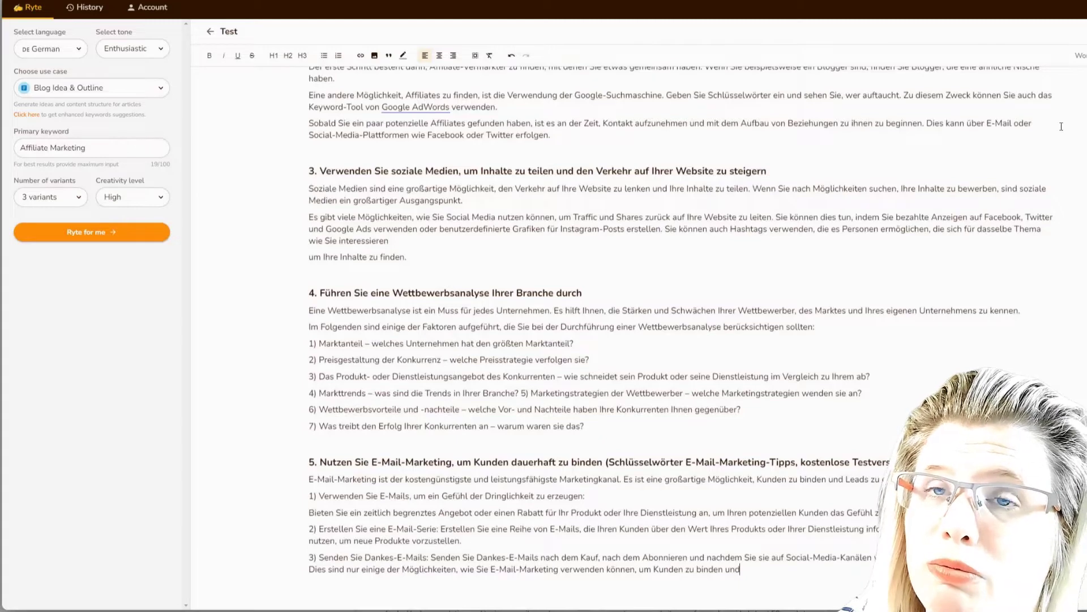
scroll(939, 336, up, 3)
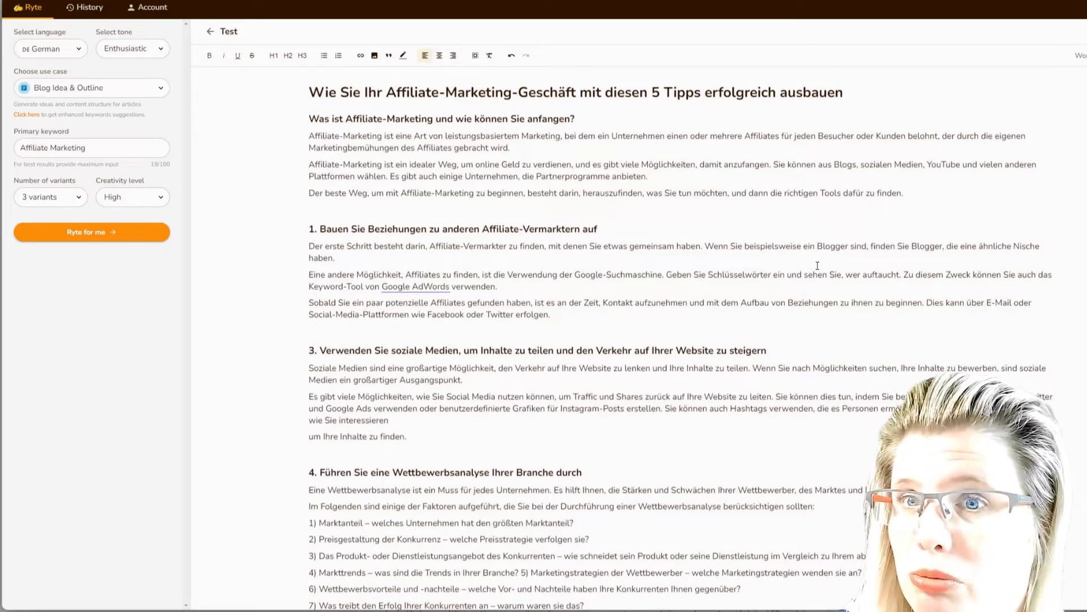
scroll(815, 267, down, 3)
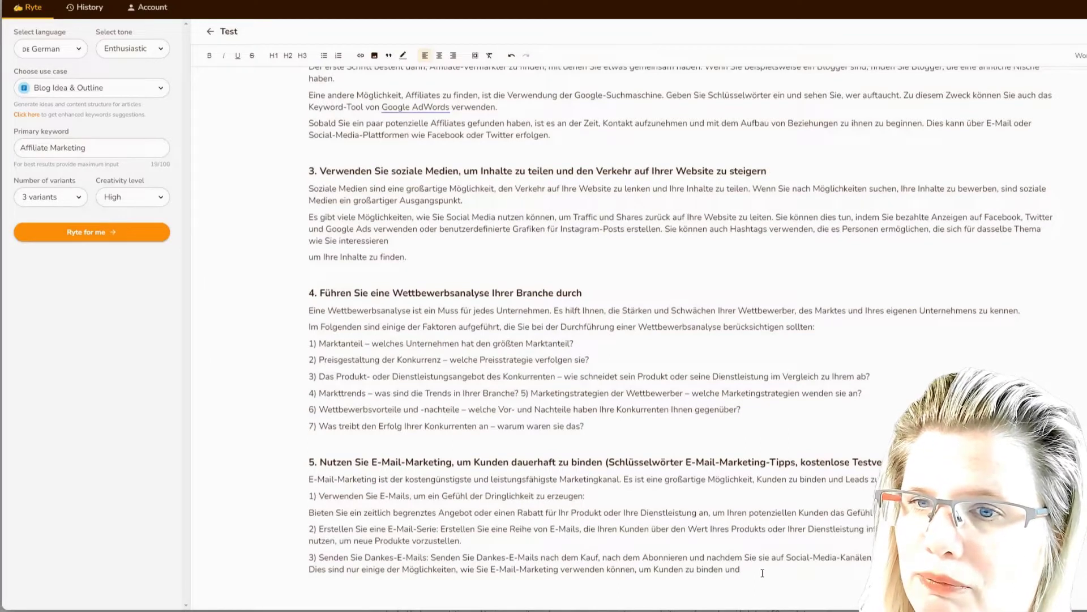
drag(762, 572, 284, 559)
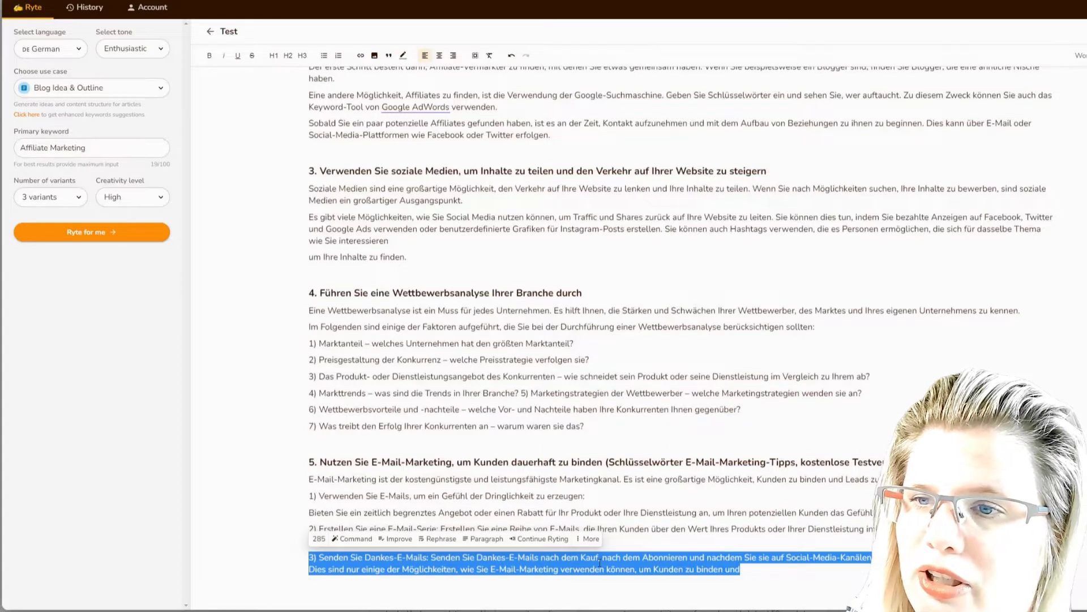
click(546, 539)
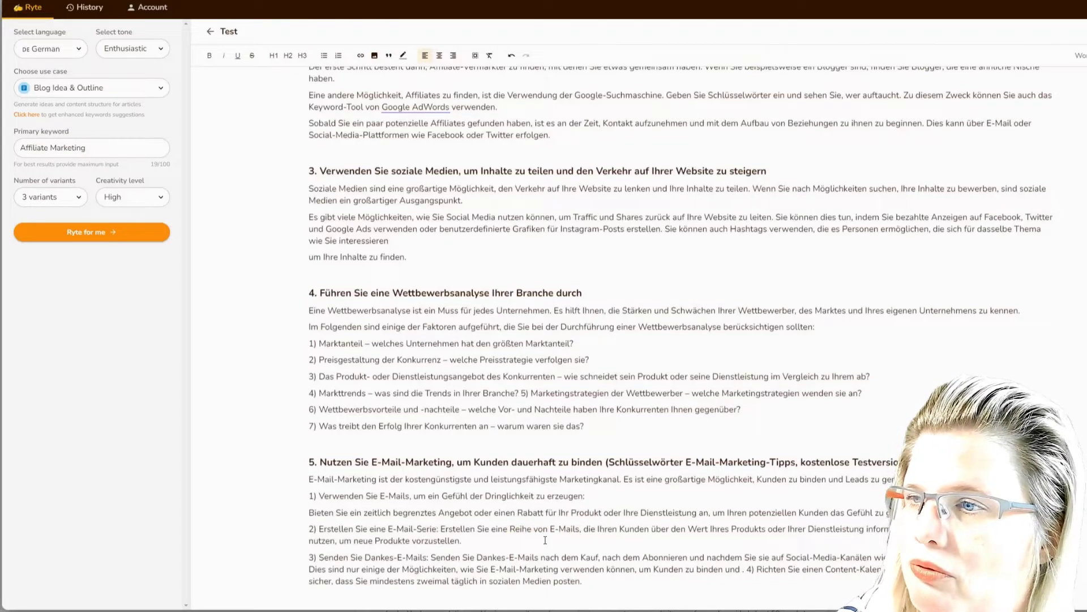
End point 3) with "um Kunden zu binden." by deleting the stray "und .", and start point 4) on its own line
click(755, 569)
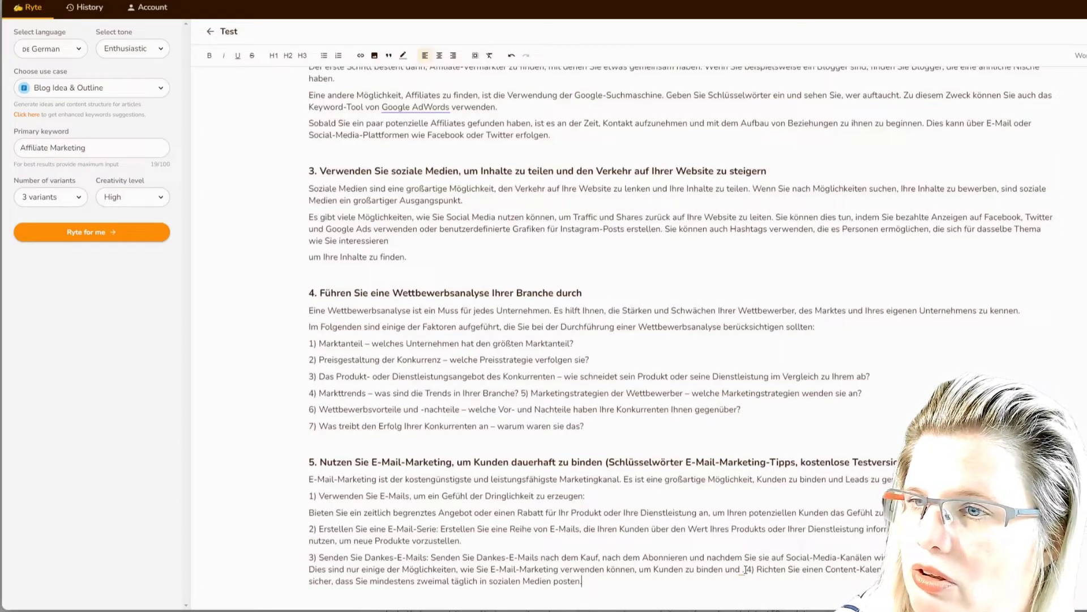
click(745, 570)
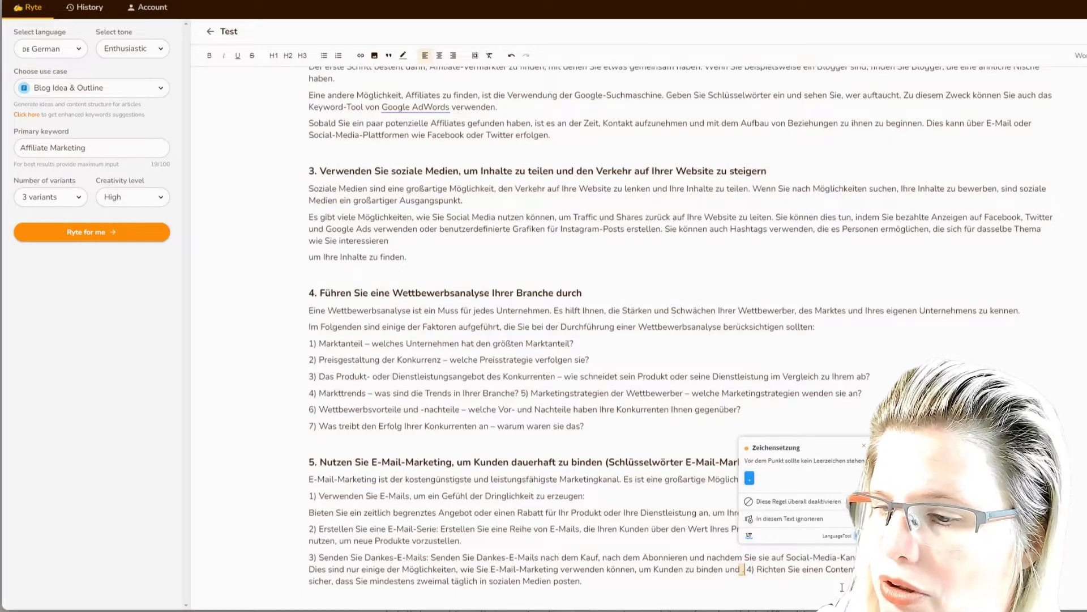
key(BackSpace)
key(BackSpace)
key(BackSpace)
key(BackSpace)
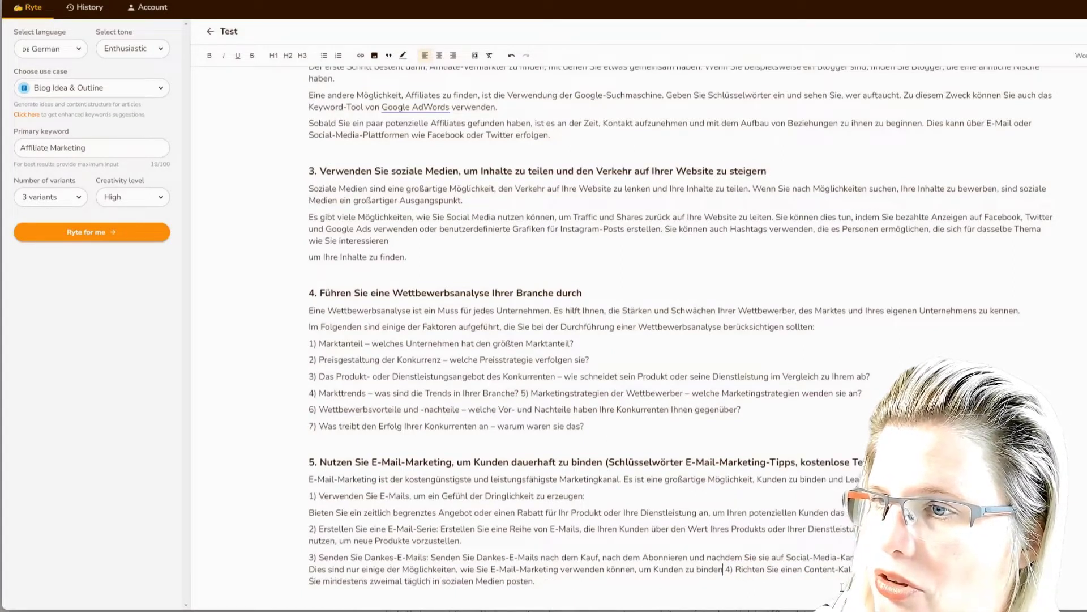
text(.)
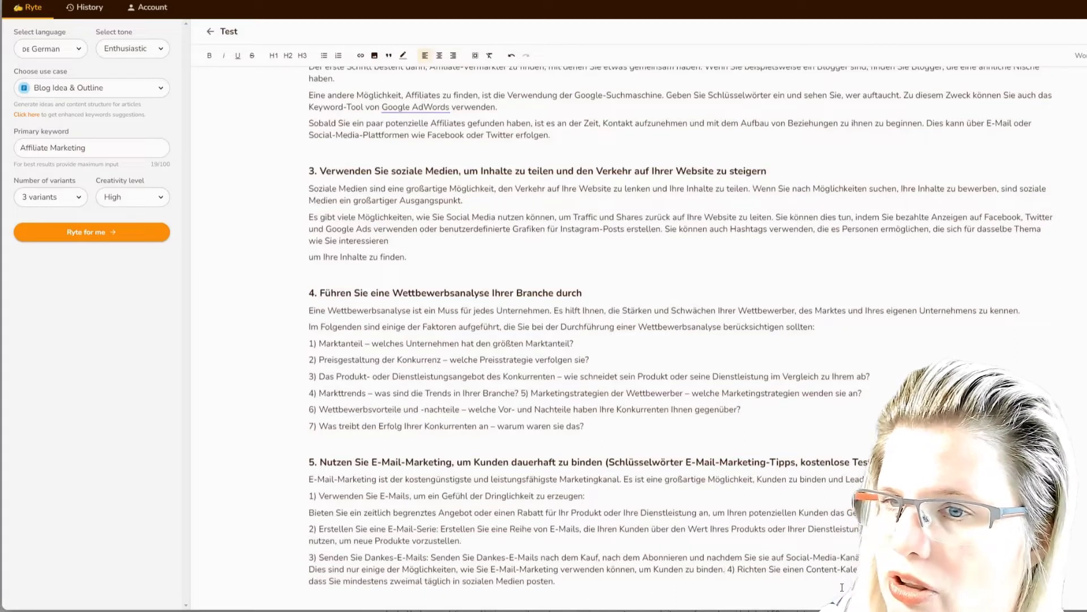
key(Return)
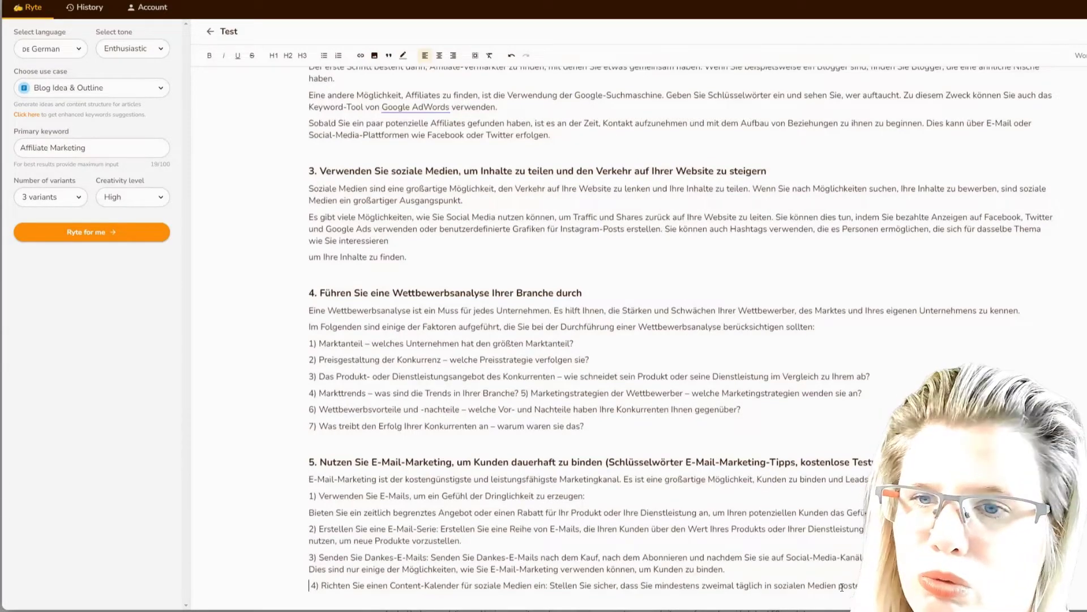
key(BackSpace)
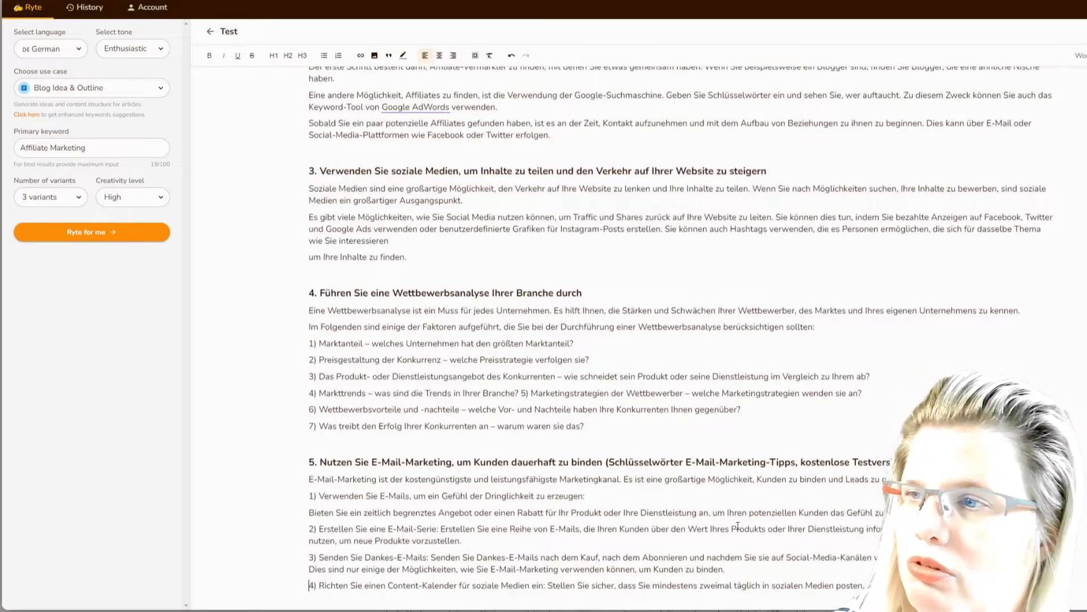
Generate a continuation from points 3) and 4) and start point 5) "Erstellen Sie „Best of“-Listen" on its own line
drag(865, 585, 278, 554)
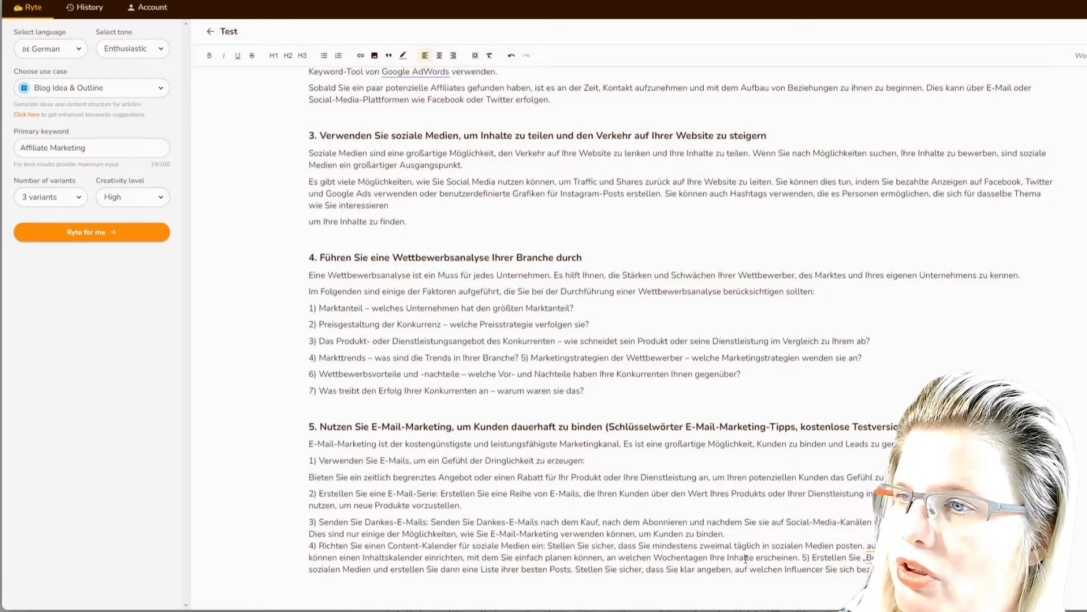
click(803, 558)
key(Return)
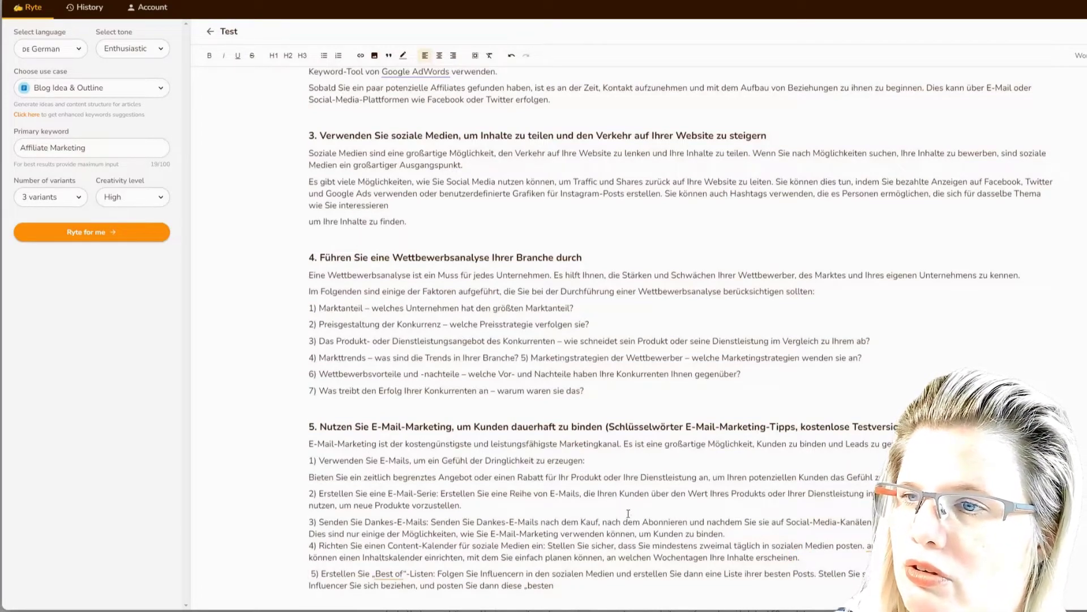
scroll(628, 513, down, 1)
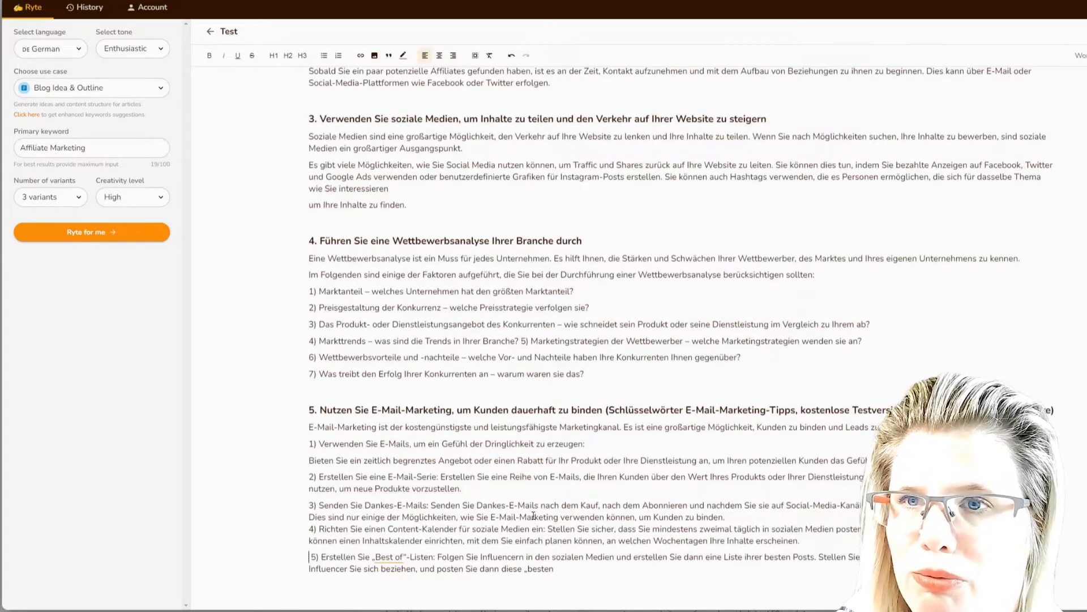
scroll(553, 536, up, 4)
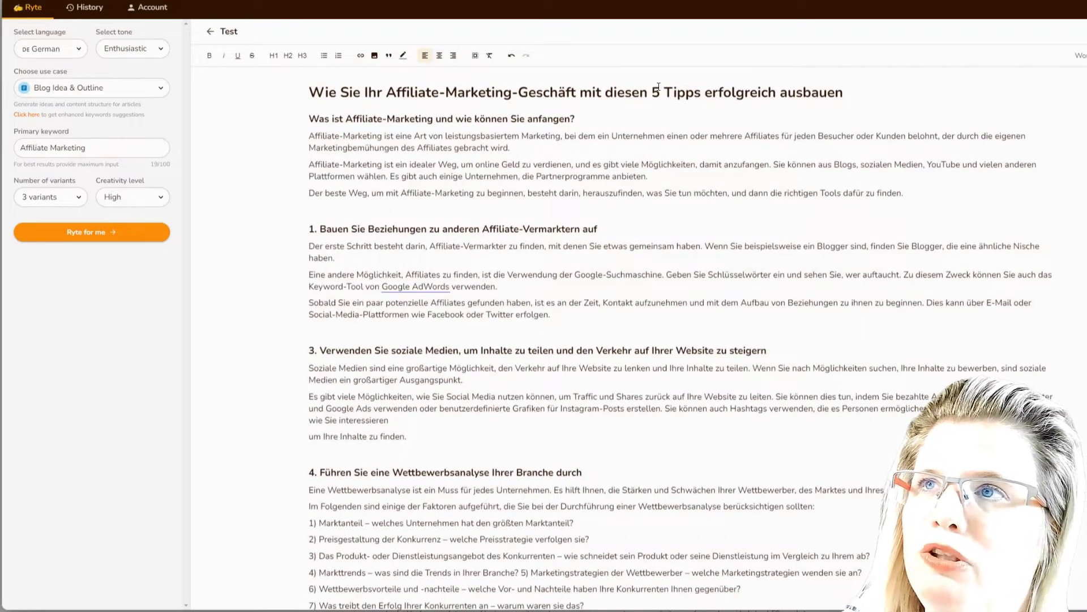
drag(844, 92, 310, 86)
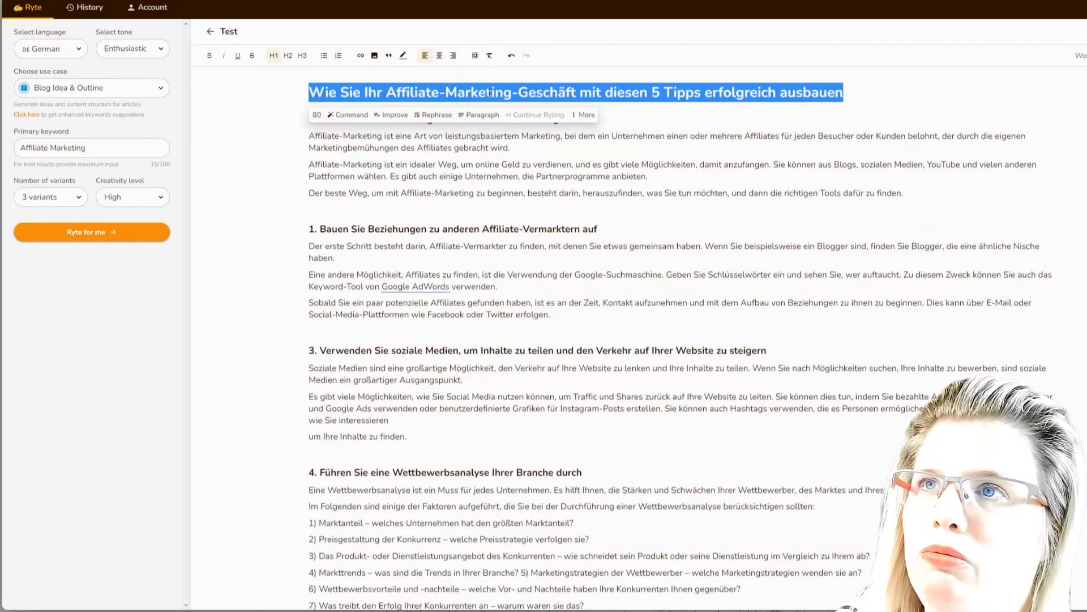
right_click(703, 93)
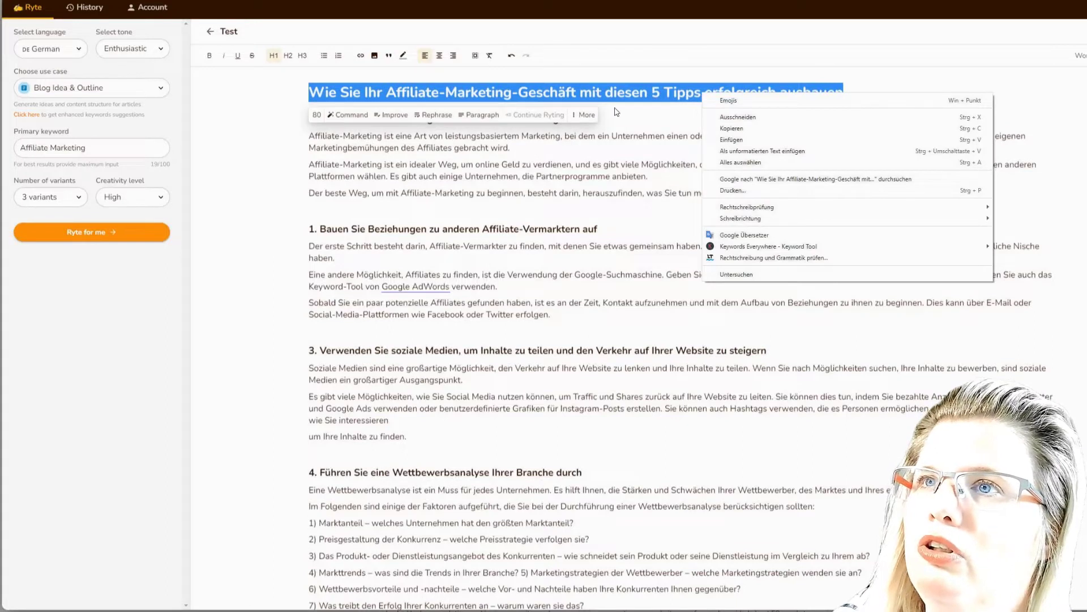
click(586, 117)
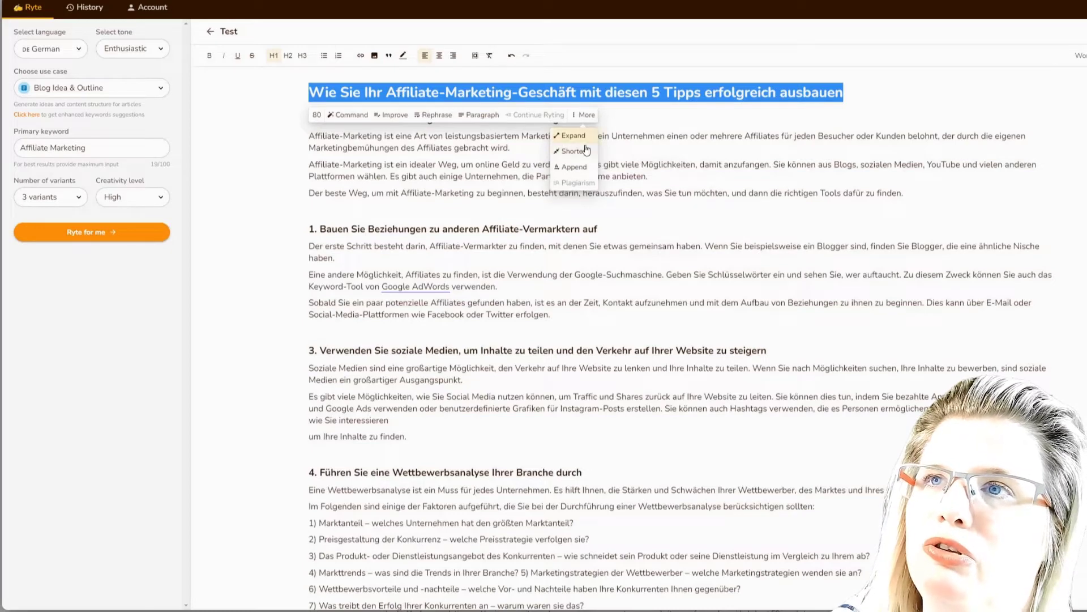
click(477, 138)
click(601, 119)
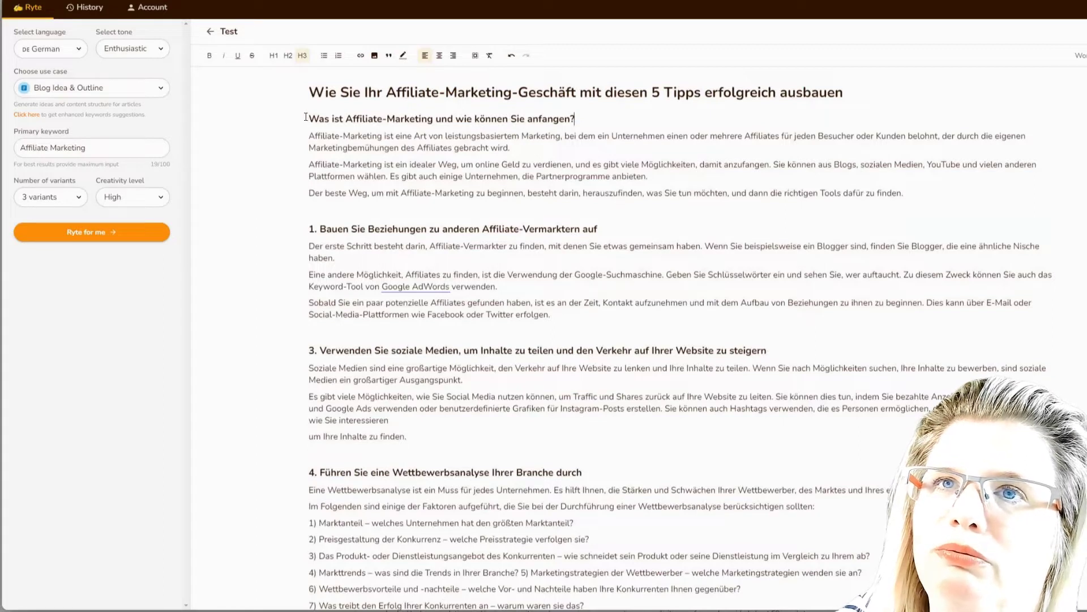
Check the heading "Was ist Affiliate-Marketing und wie können Sie anfangen?" and its first paragraph for plagiarism, and examine the matching sources
drag(308, 119, 532, 144)
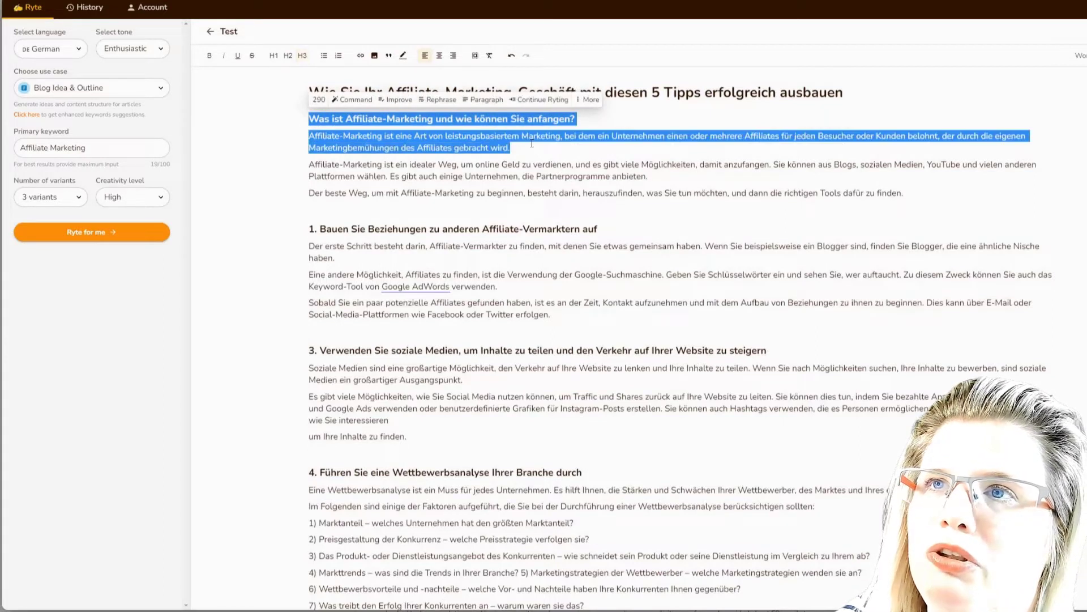
click(593, 101)
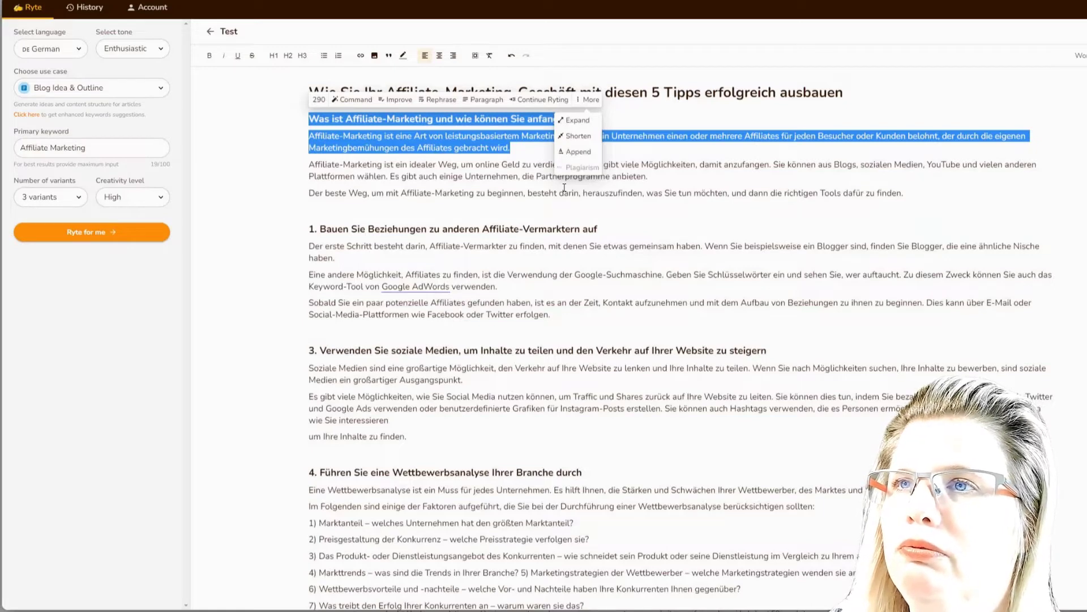
scroll(564, 187, down, 4)
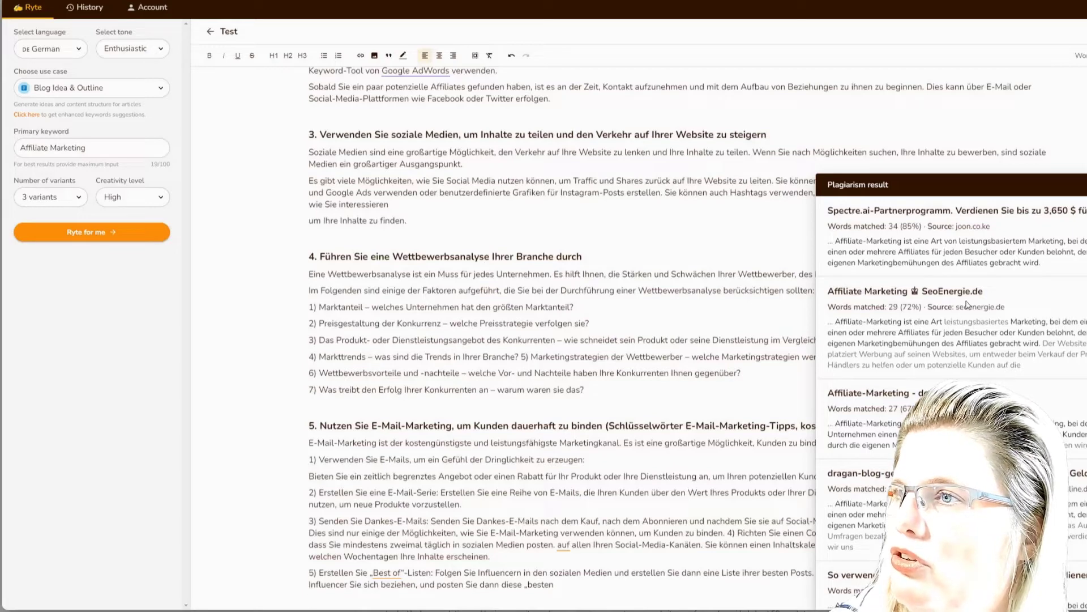
scroll(952, 308, down, 4)
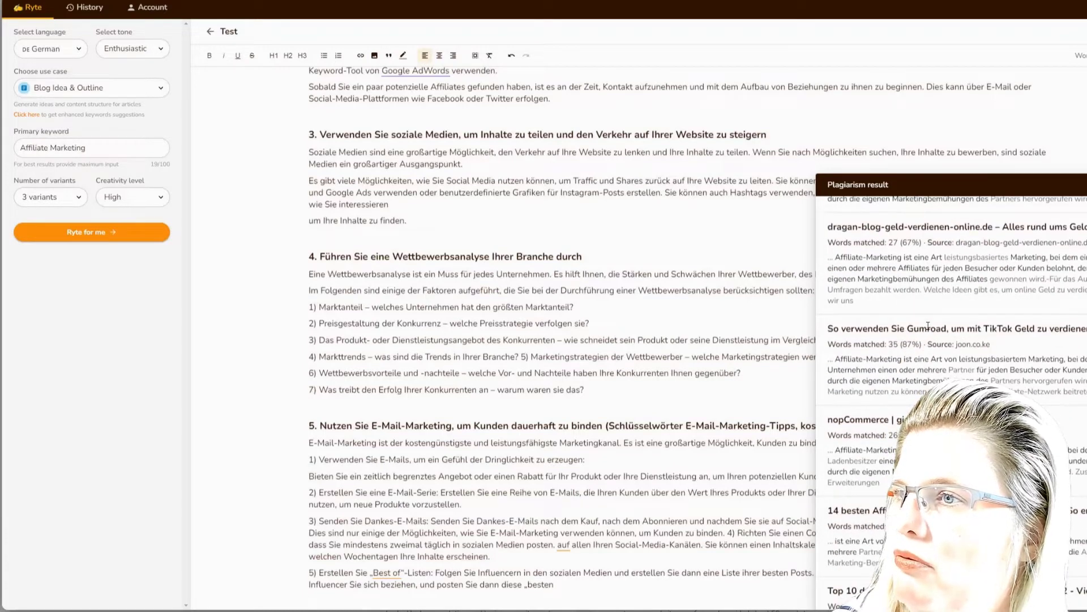
scroll(928, 326, down, 1)
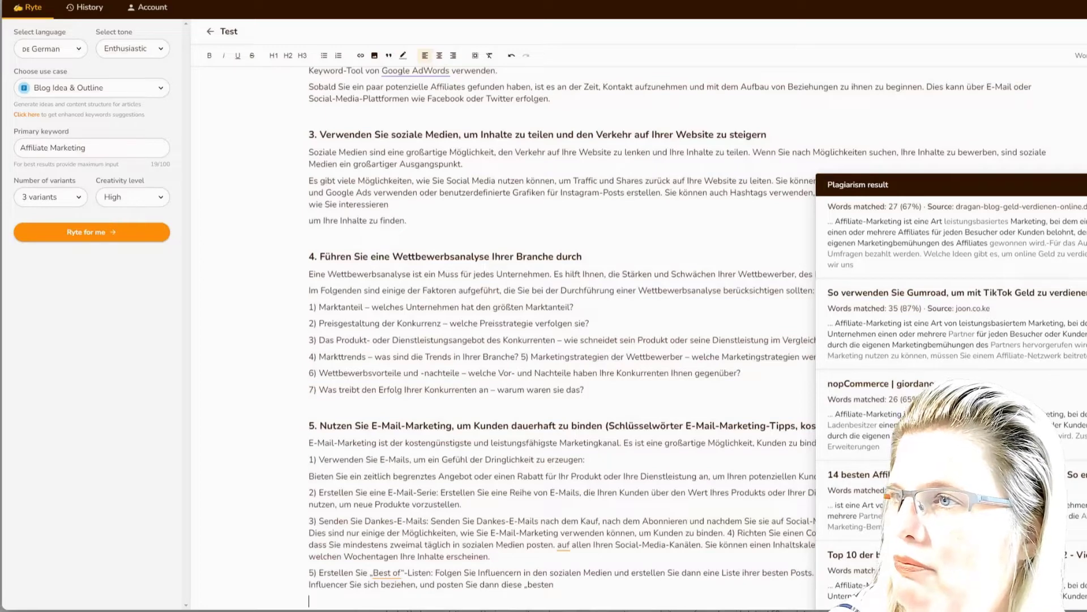
scroll(951, 391, up, 7)
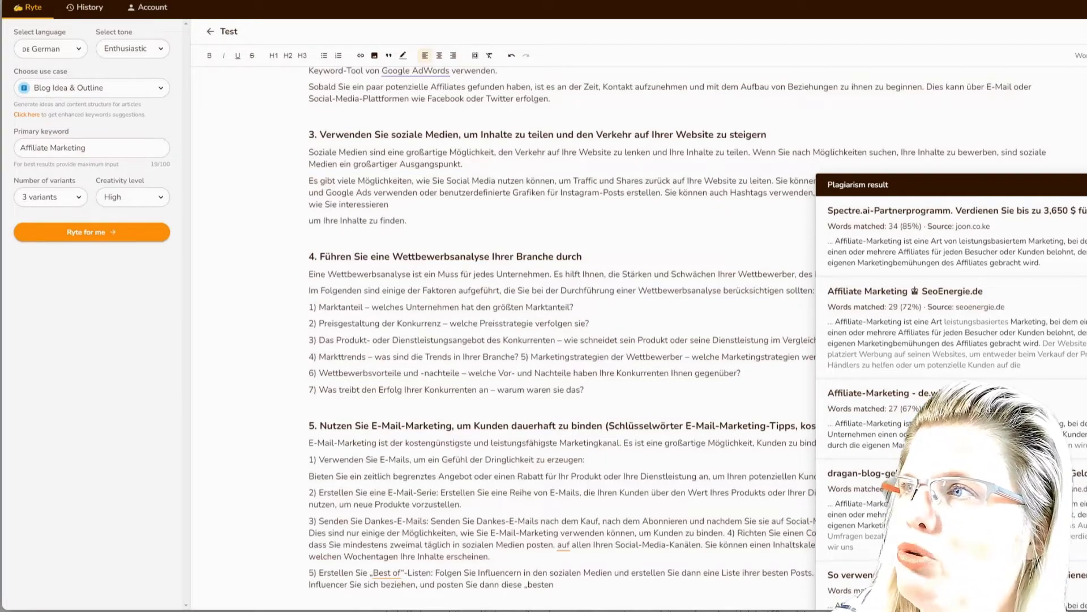
scroll(952, 368, down, 6)
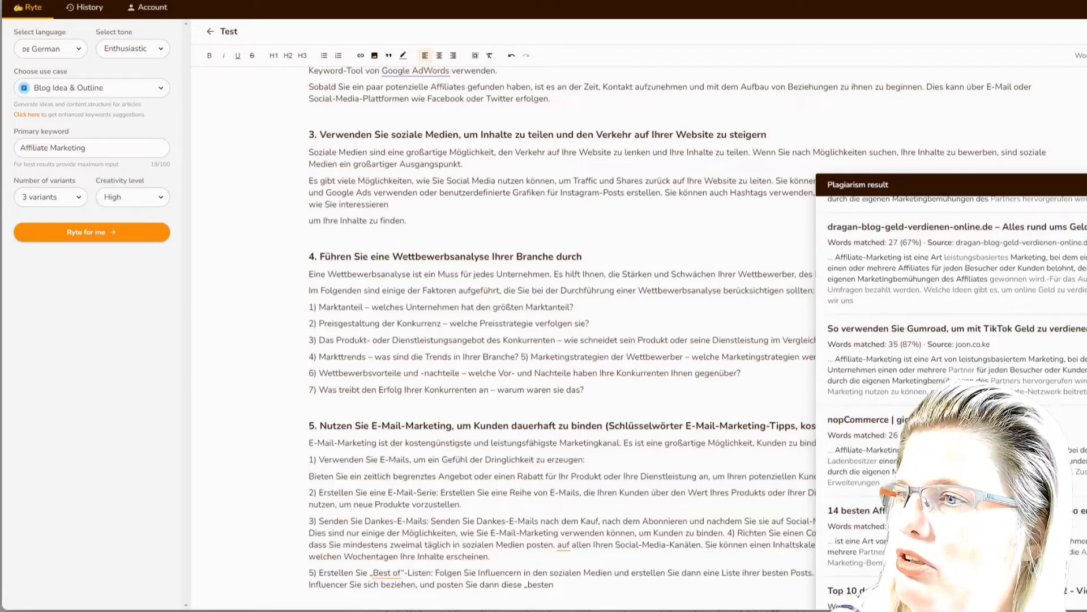
scroll(952, 368, up, 8)
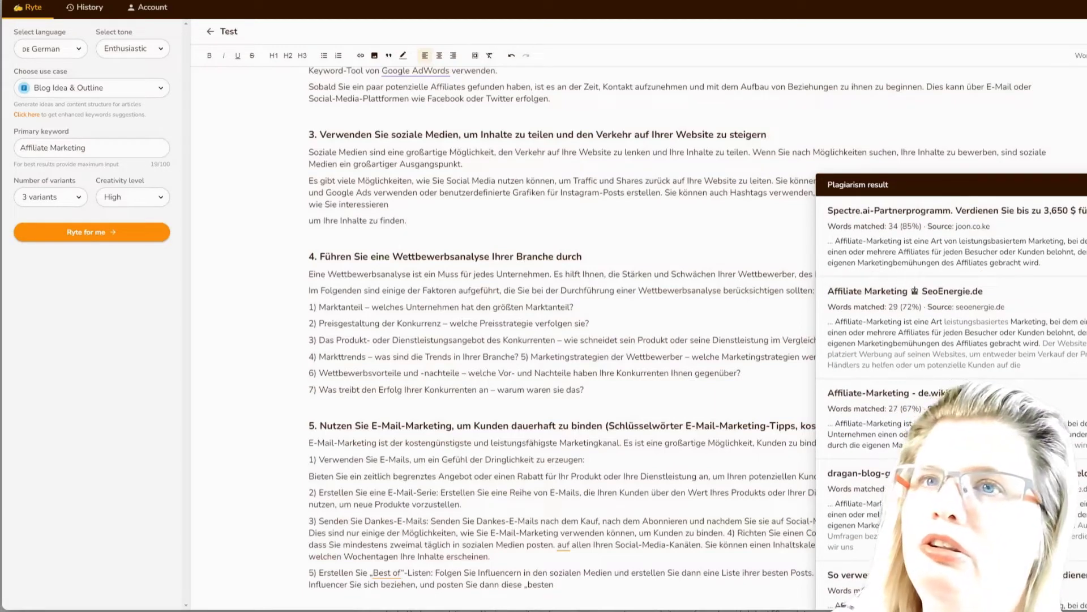
key(Escape)
Delete the introductory paragraph beginning "Affiliate-Marketing ist eine Art von leistungsbasiertem Marketing", keeping its heading
scroll(568, 137, up, 3)
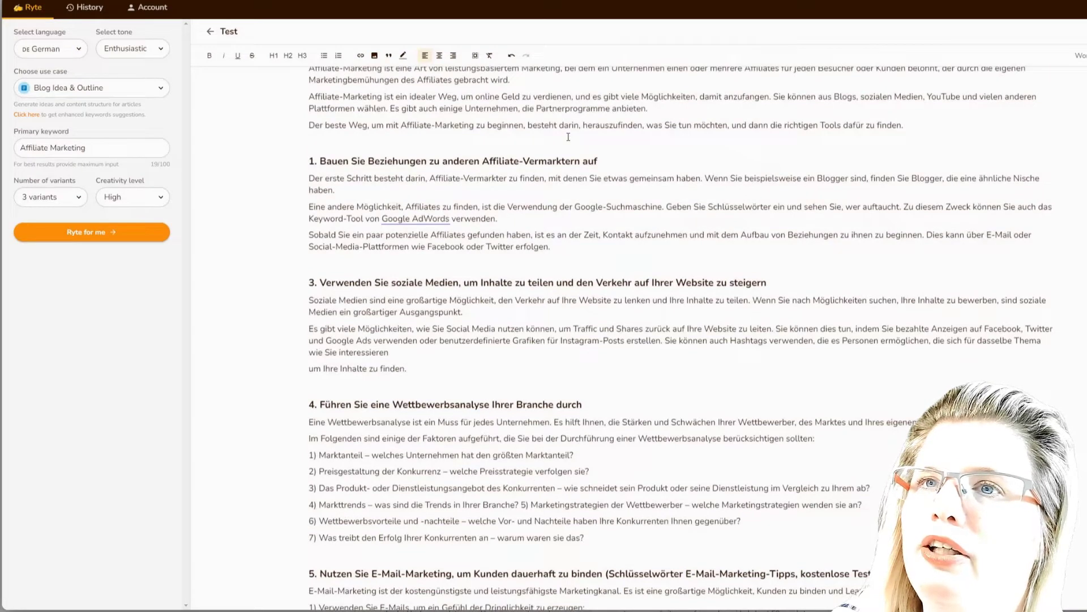
scroll(568, 136, up, 2)
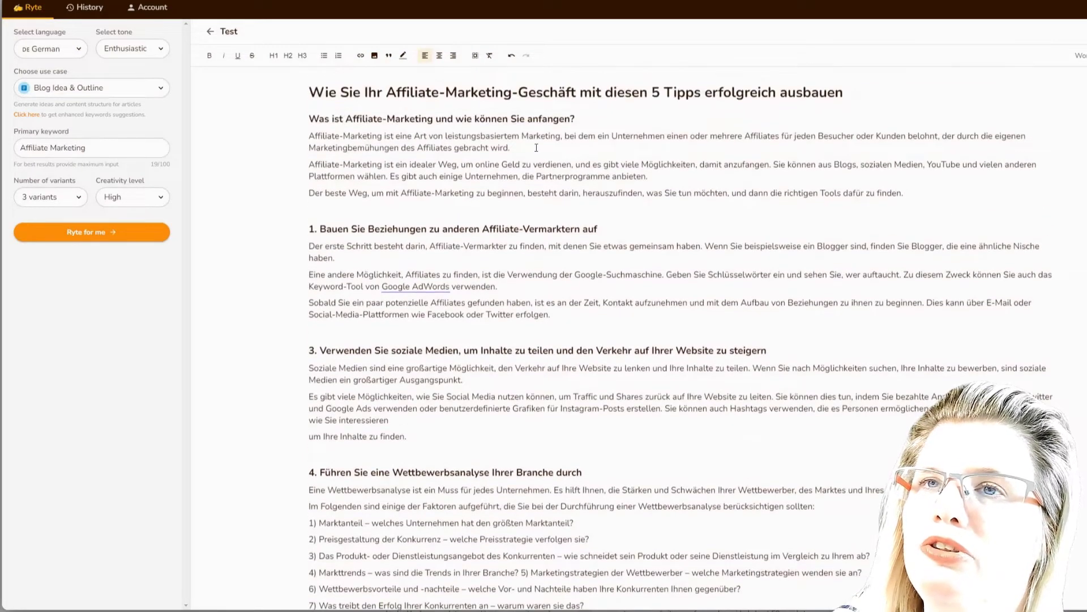
drag(536, 148, 305, 121)
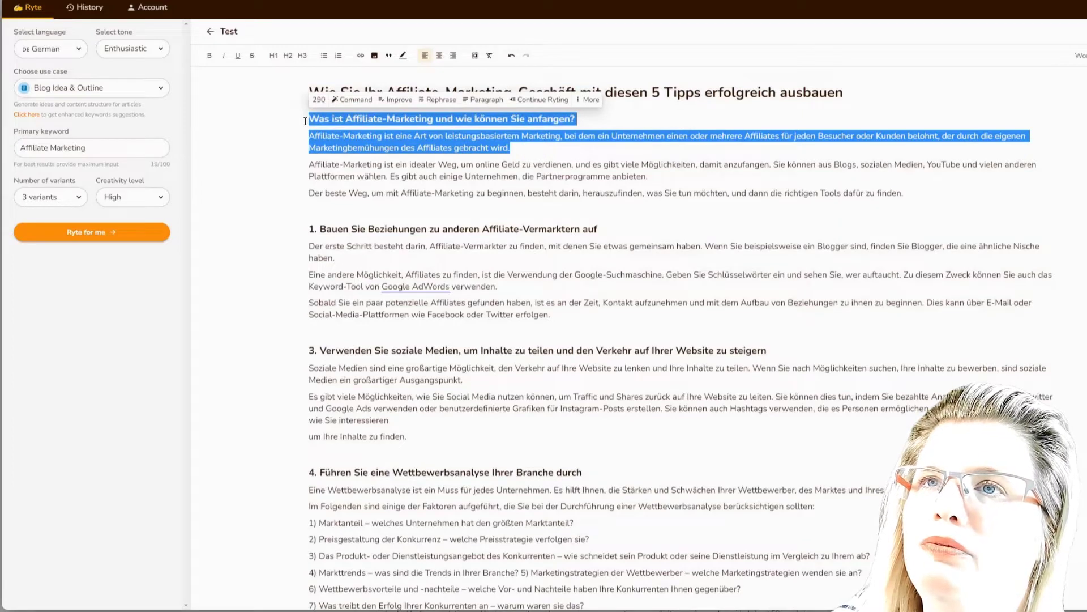
click(442, 100)
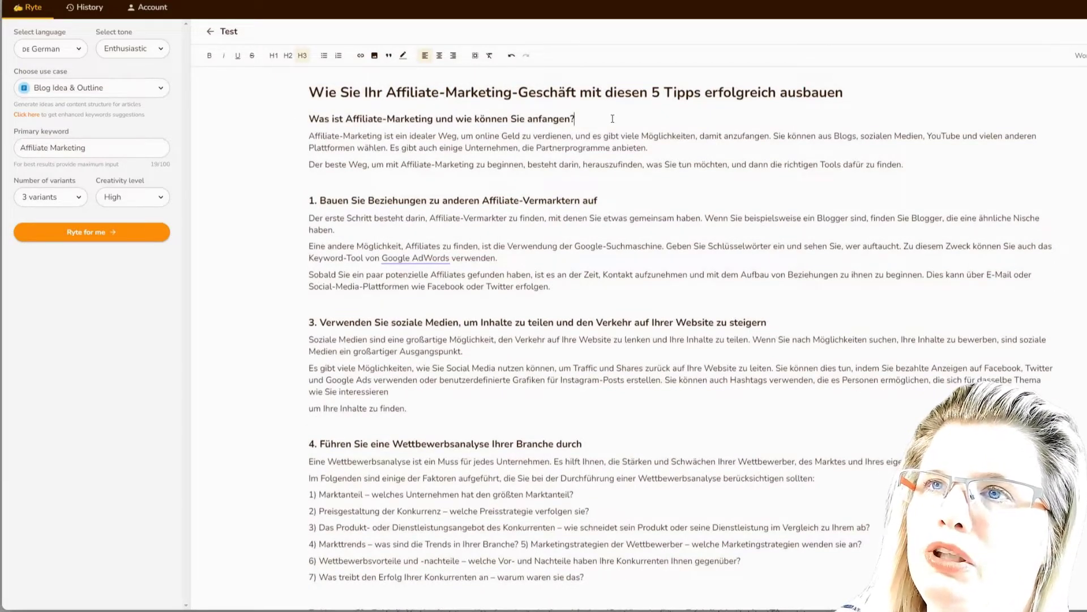
Run a plagiarism check on the introductory heading and the paragraph beginning "Affiliate-Marketing ist ein idealer Weg"
drag(660, 148, 309, 118)
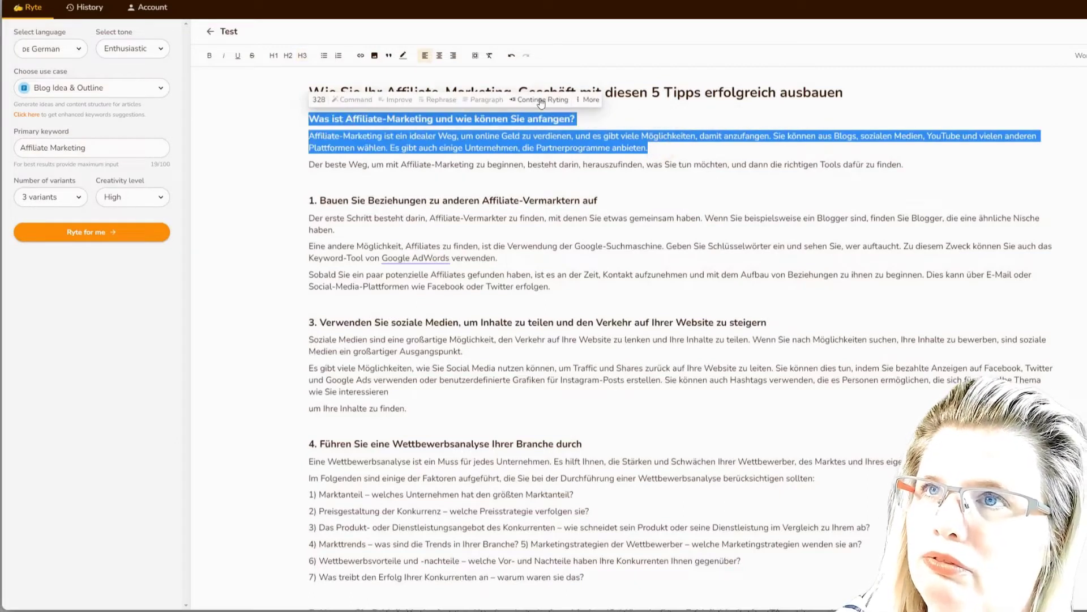
click(591, 100)
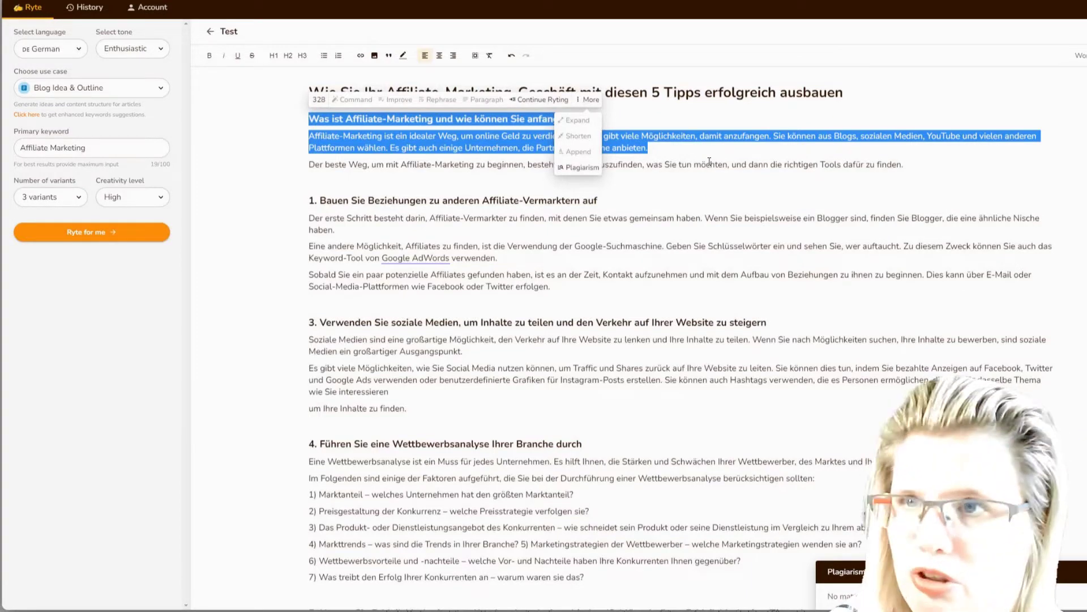
click(708, 181)
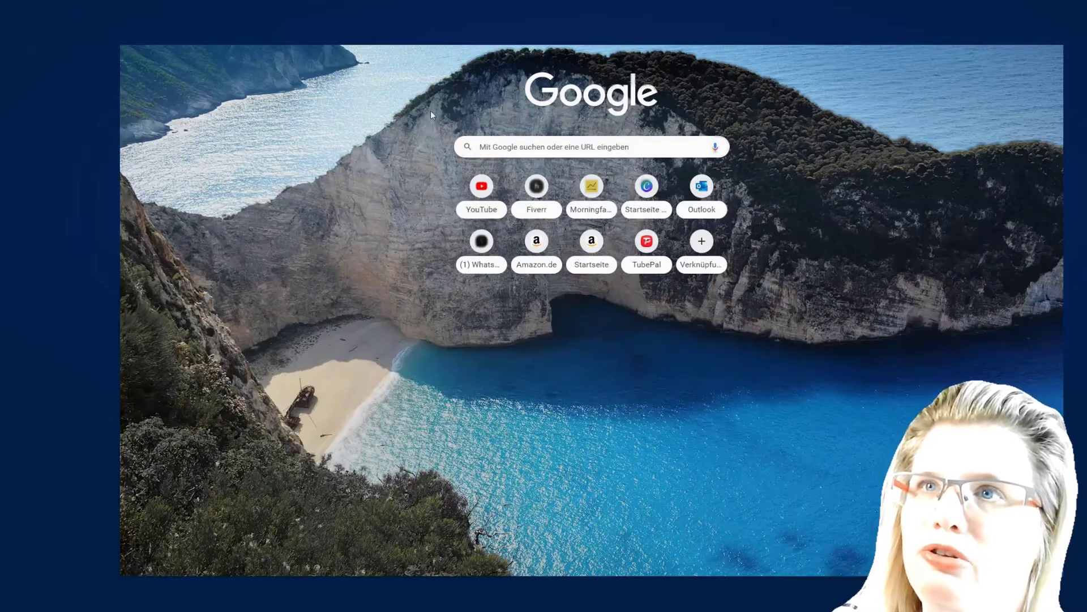
Search Google for "was ist affiliate marketing"
click(509, 146)
text(w)
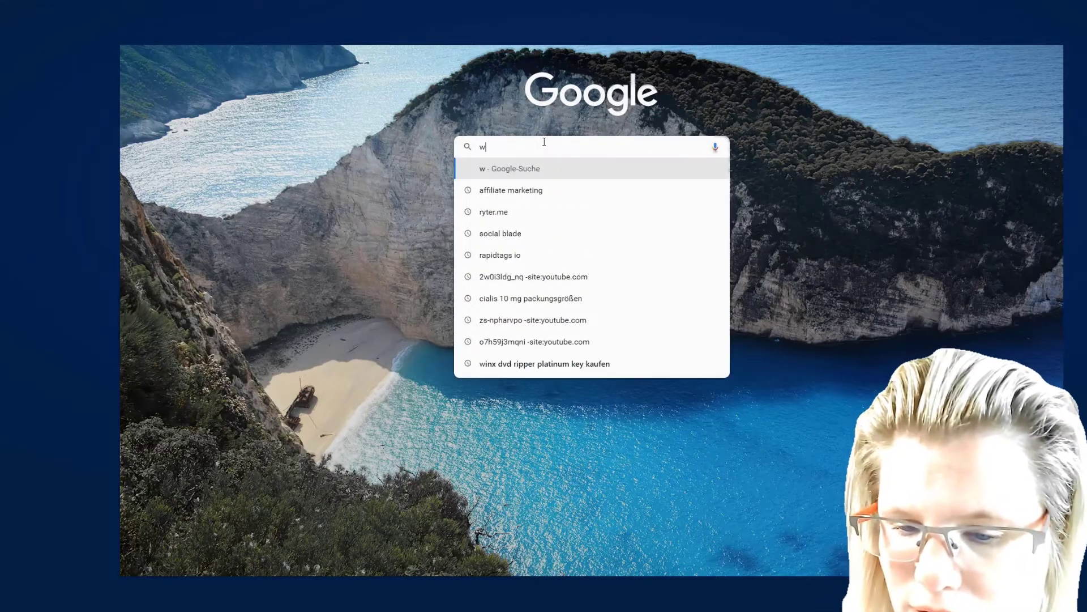
text(as ist af)
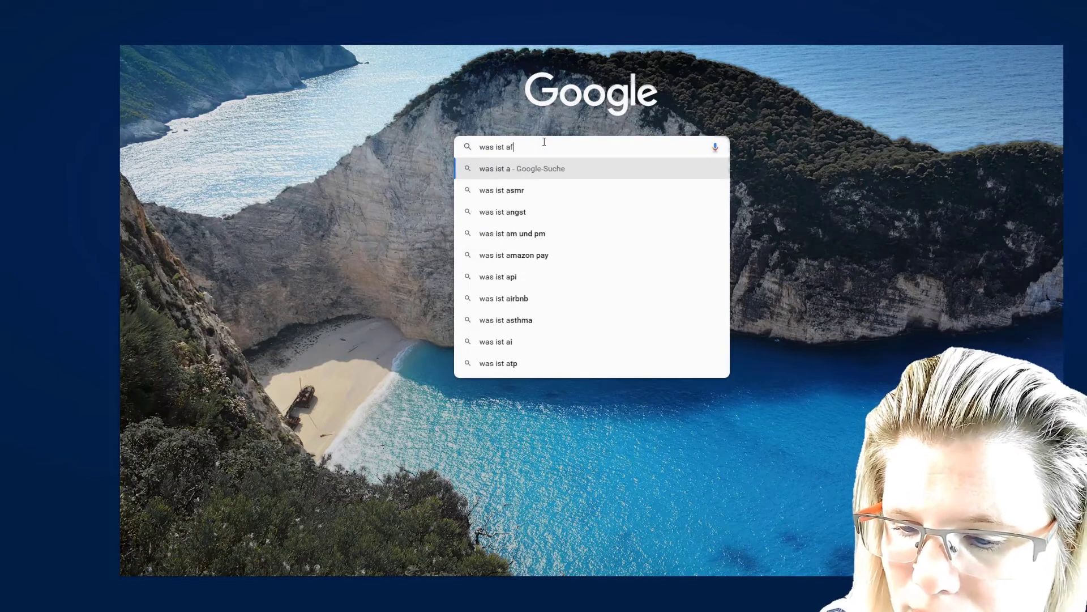
text(filiate m)
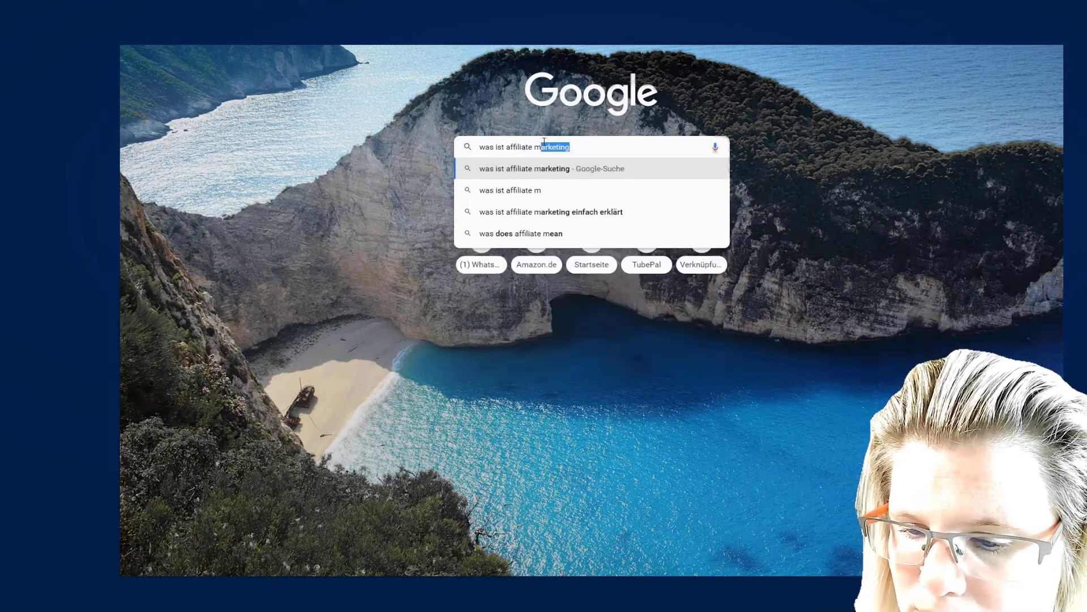
text(arketing)
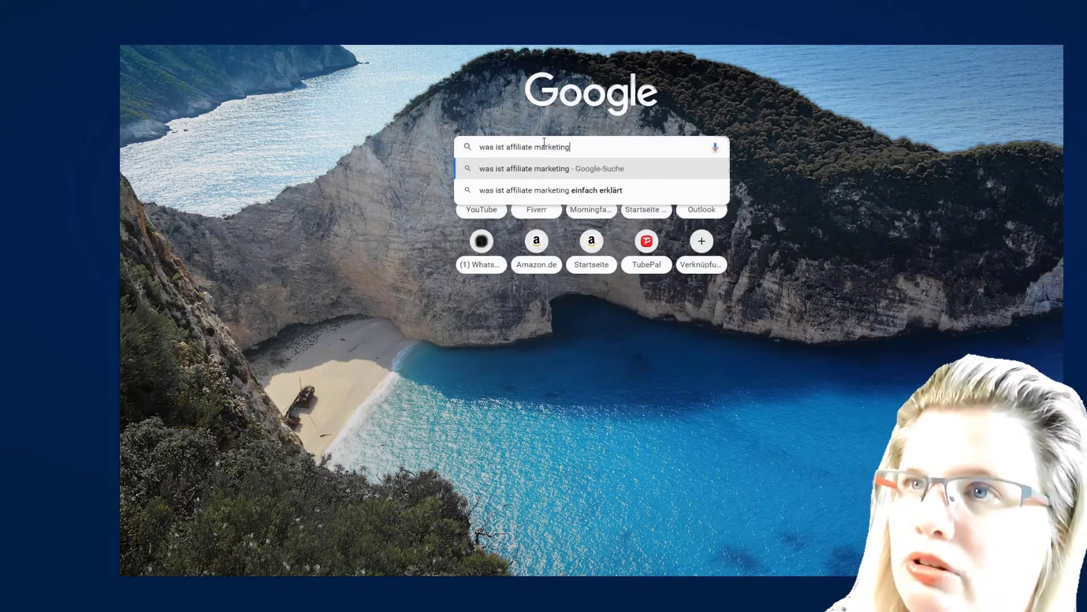
key(Return)
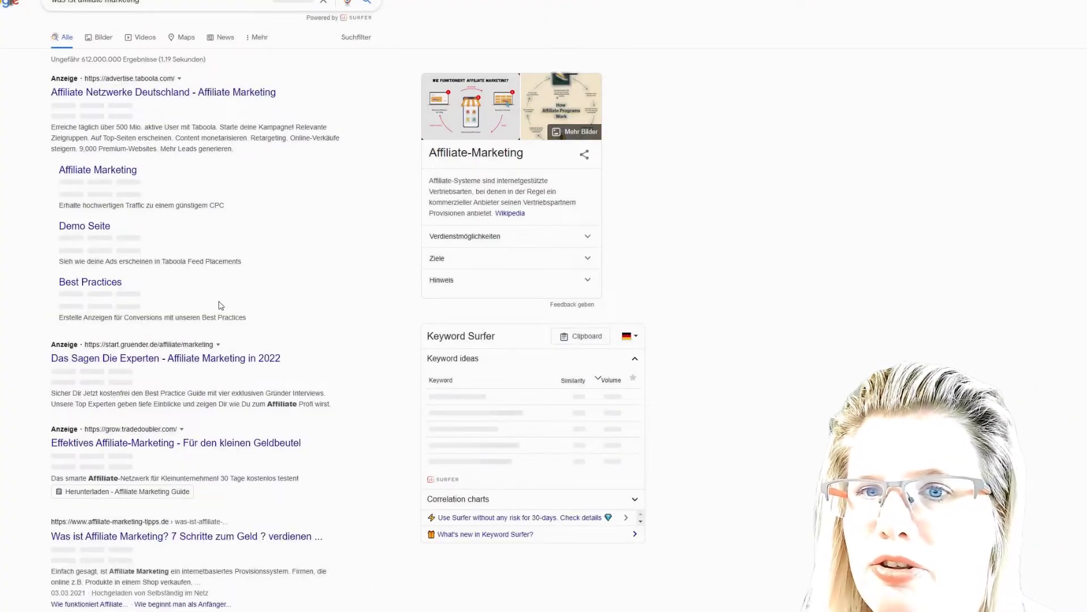
Copy the two introductory paragraphs of the affiliate-marketing-tipps.de article "Was ist Affiliate Marketing? 7 Schritte zum Geld verdienen", accepting only essential cookies
scroll(218, 308, down, 1)
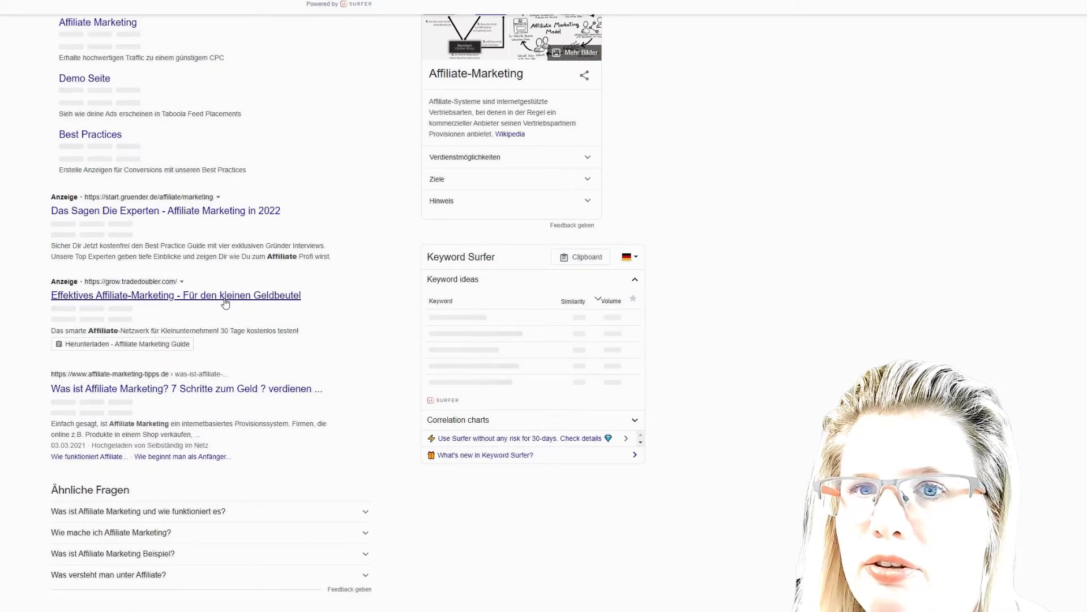
click(244, 390)
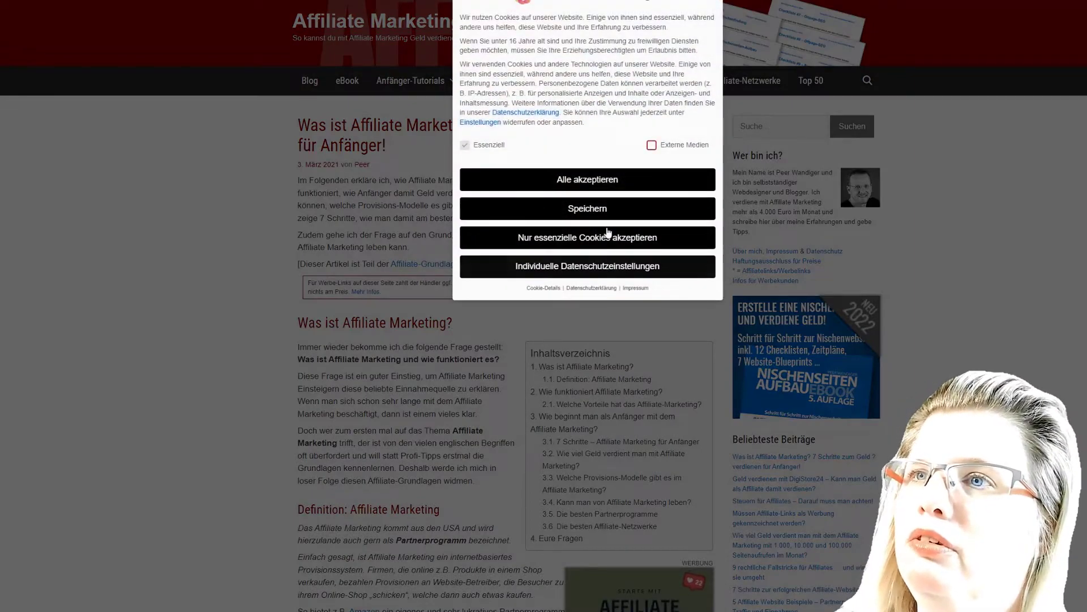
click(647, 243)
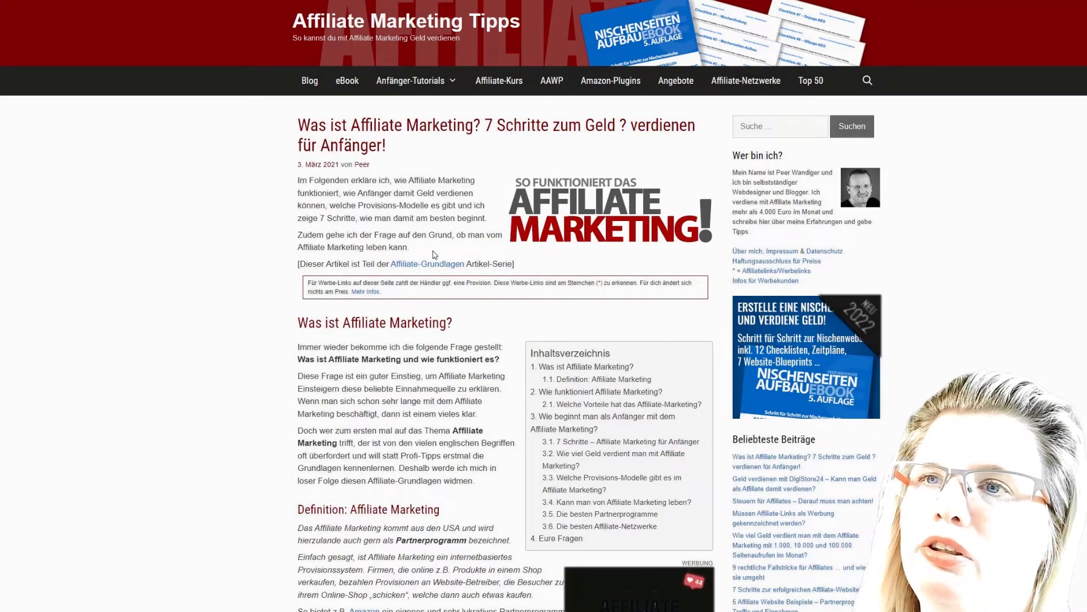
drag(419, 251, 294, 180)
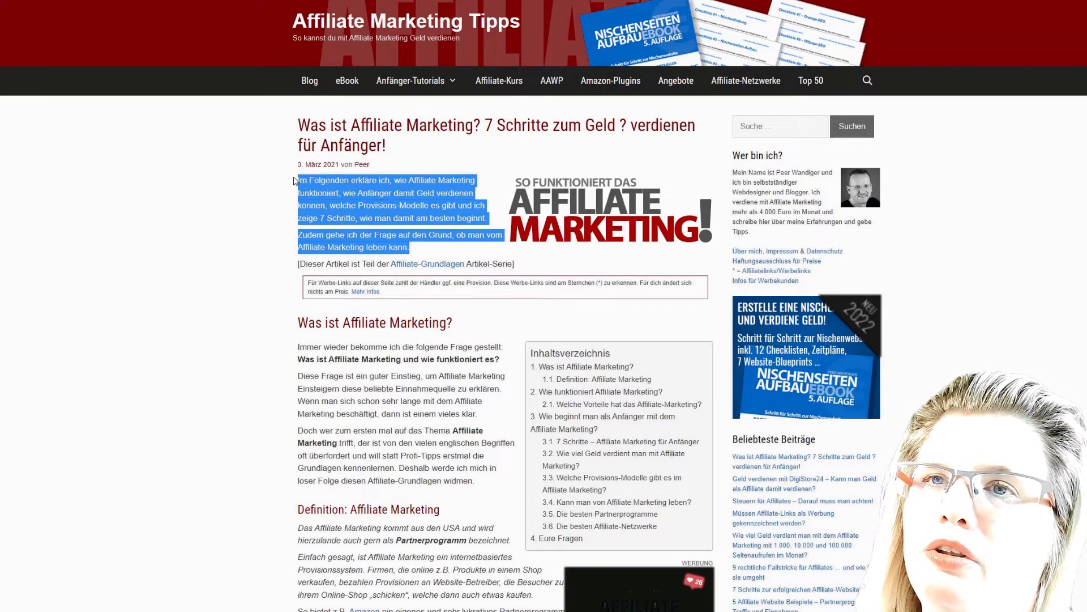
right_click(342, 187)
click(360, 191)
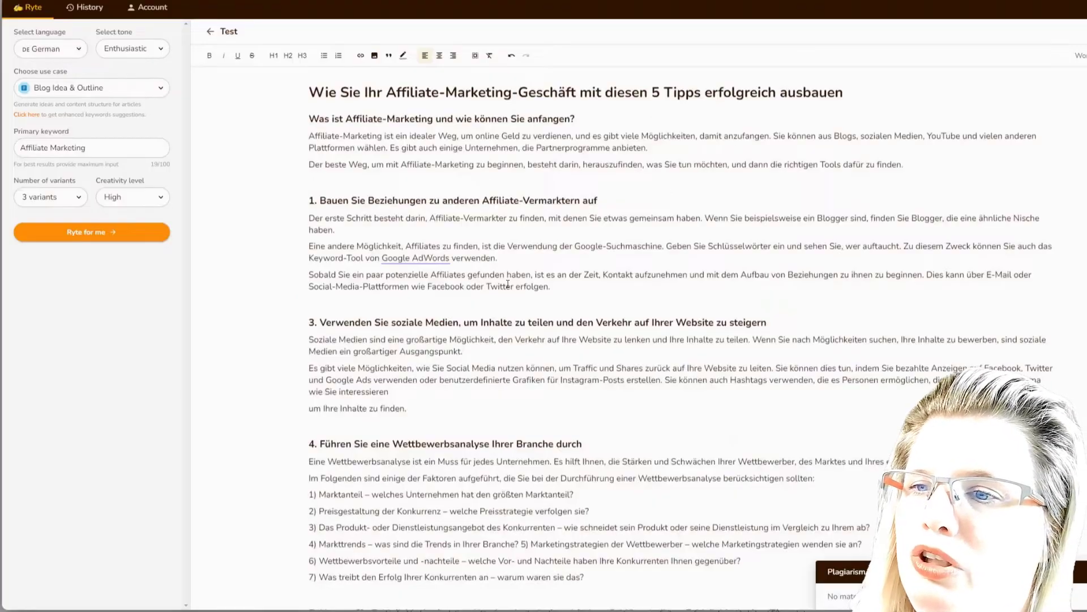
Switch back to the Rytr document and paste the copied paragraphs below the last point, separated by blank lines
scroll(508, 283, down, 3)
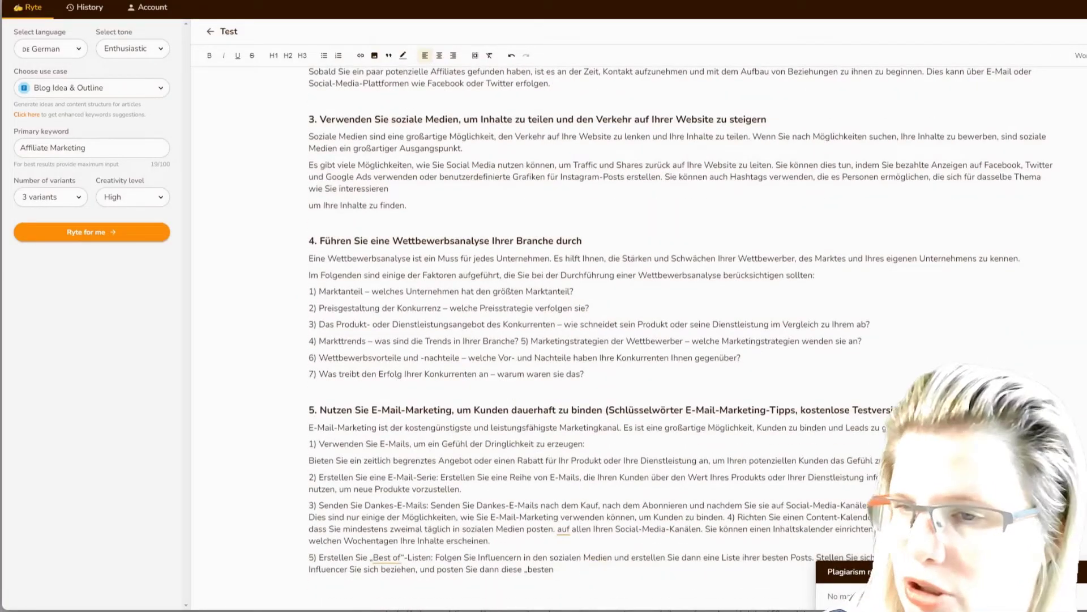
key(Return)
key(Return)
key(Return)
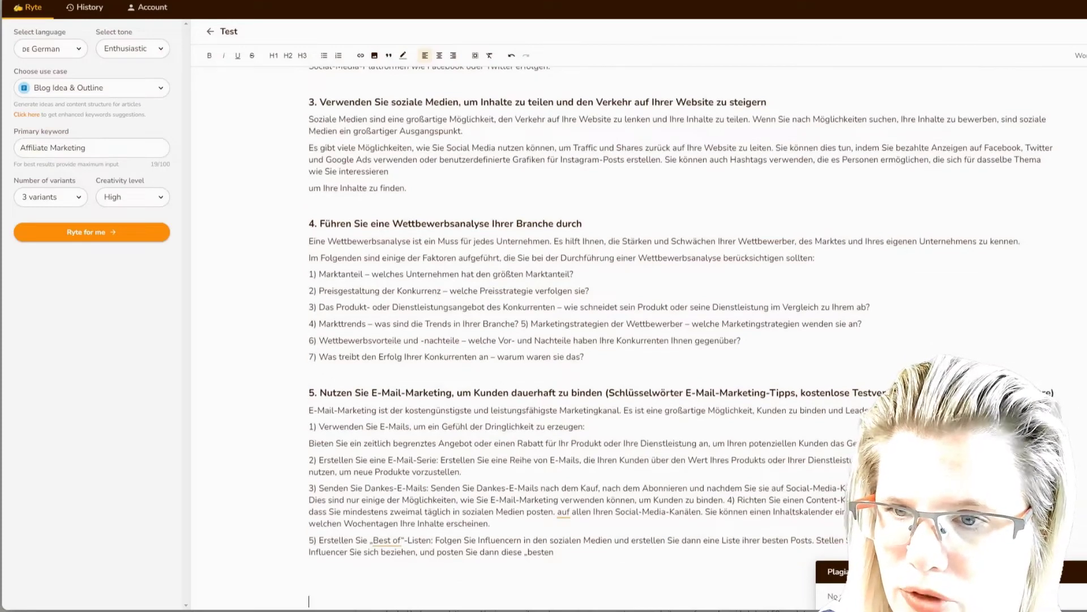
key(ctrl+v)
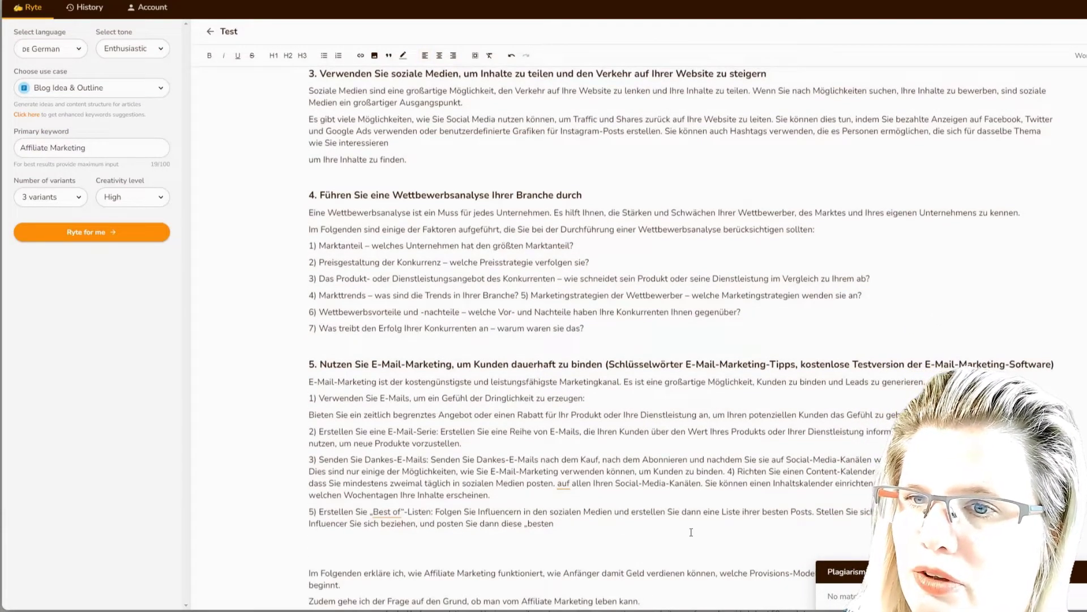
scroll(519, 258, down, 1)
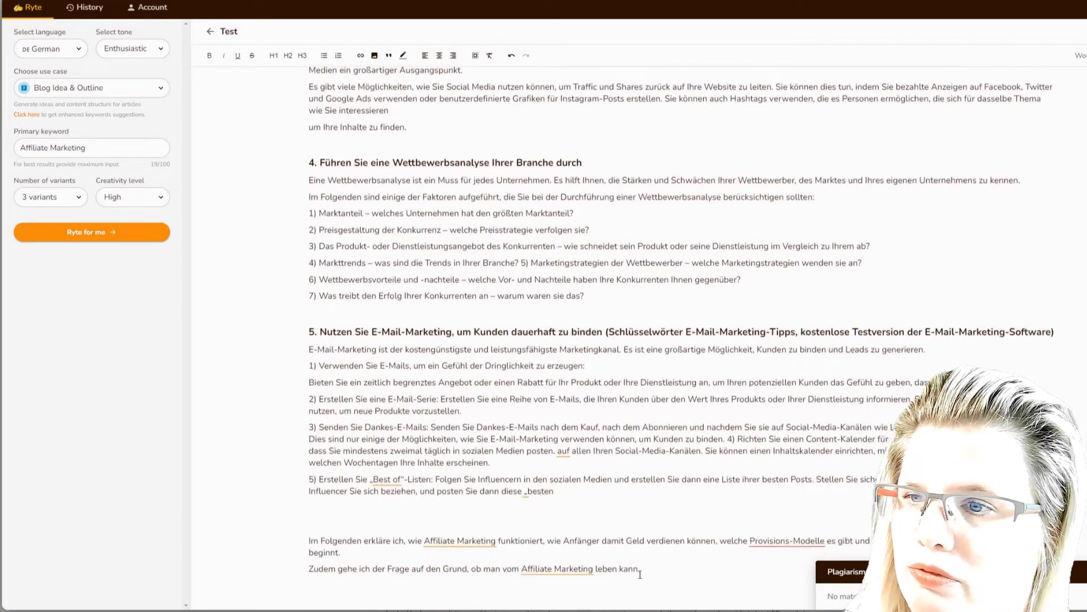
Run a plagiarism check on the pasted paragraphs beginning "Im Folgenden erkläre ich" and examine the matching sources
drag(640, 574, 300, 541)
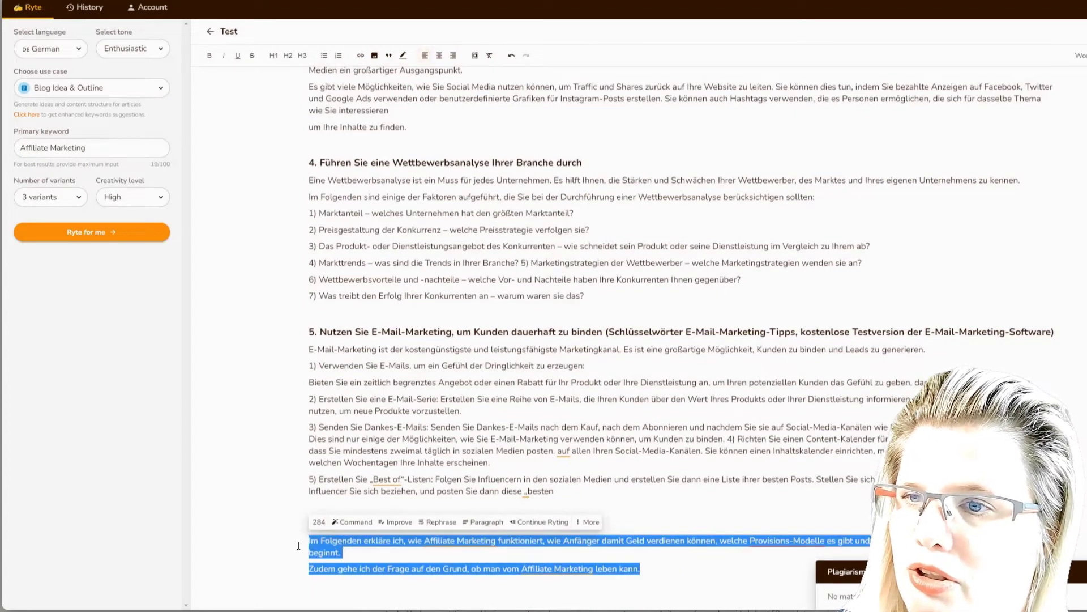
click(587, 520)
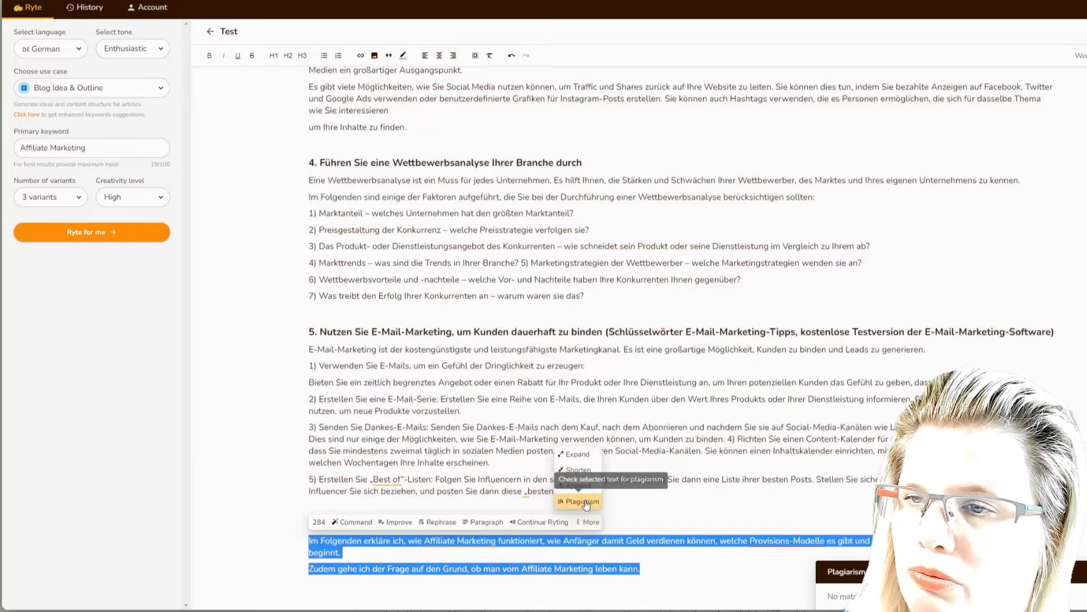
click(582, 500)
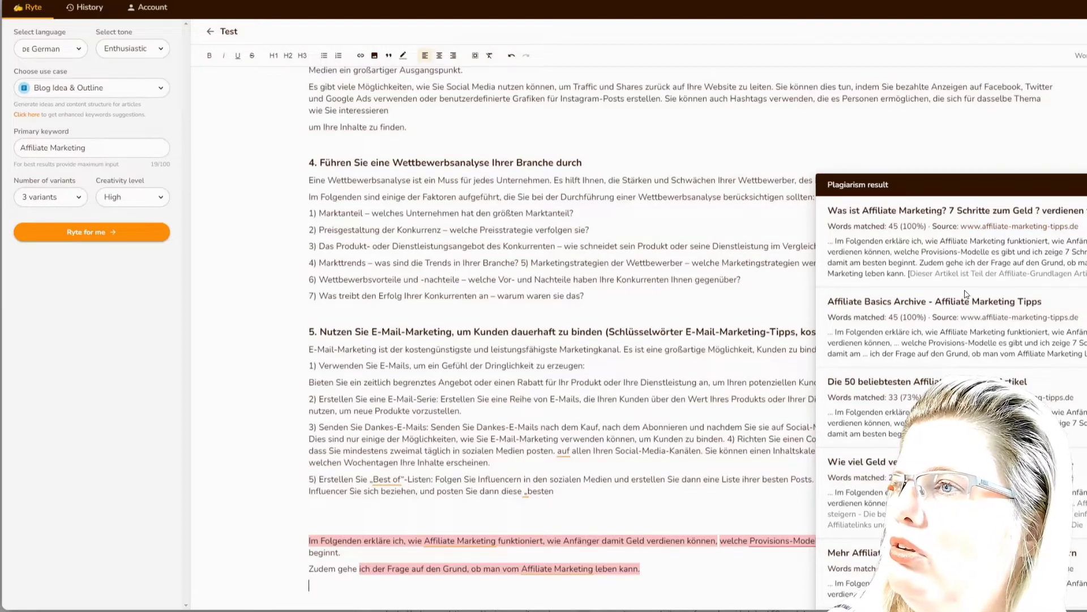
scroll(951, 313, down, 1)
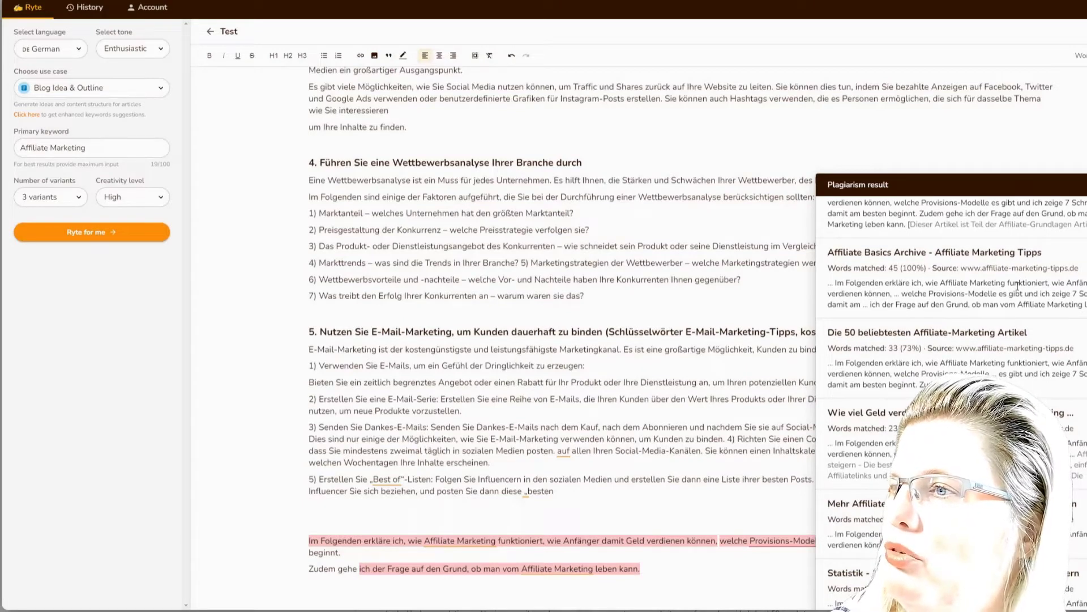
scroll(1018, 286, down, 1)
scroll(1017, 287, down, 5)
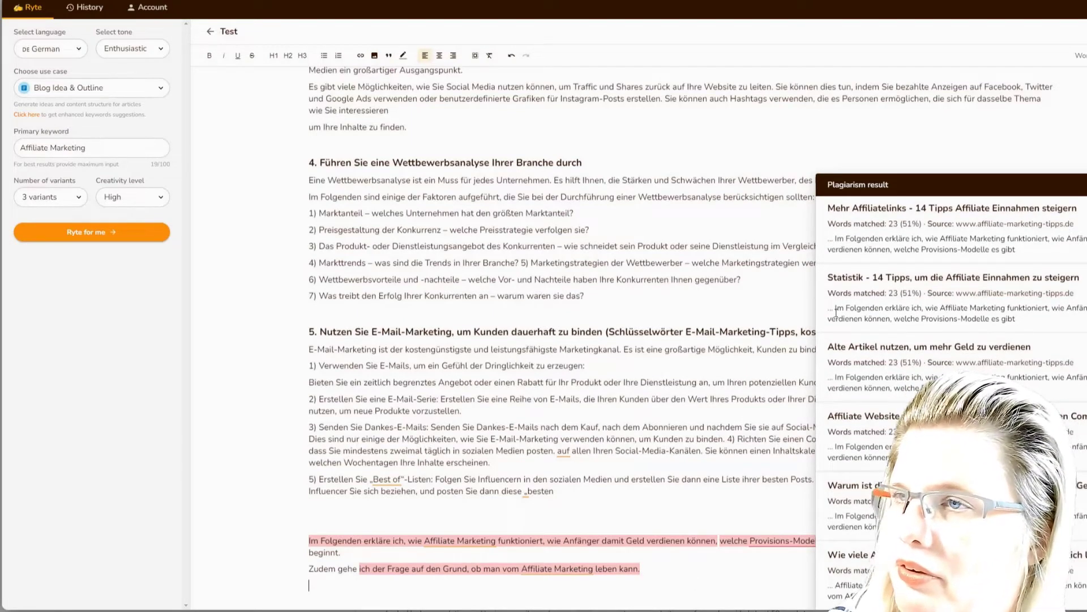
Delete the pasted test paragraphs beginning "Im Folgenden erkläre ich" from the end of the article
click(592, 515)
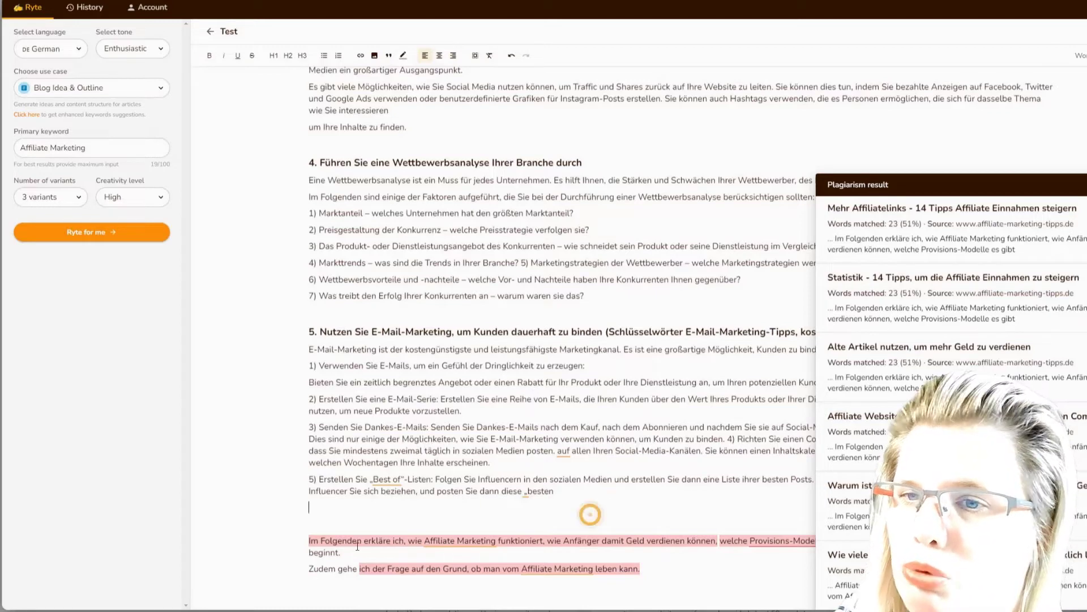
click(670, 562)
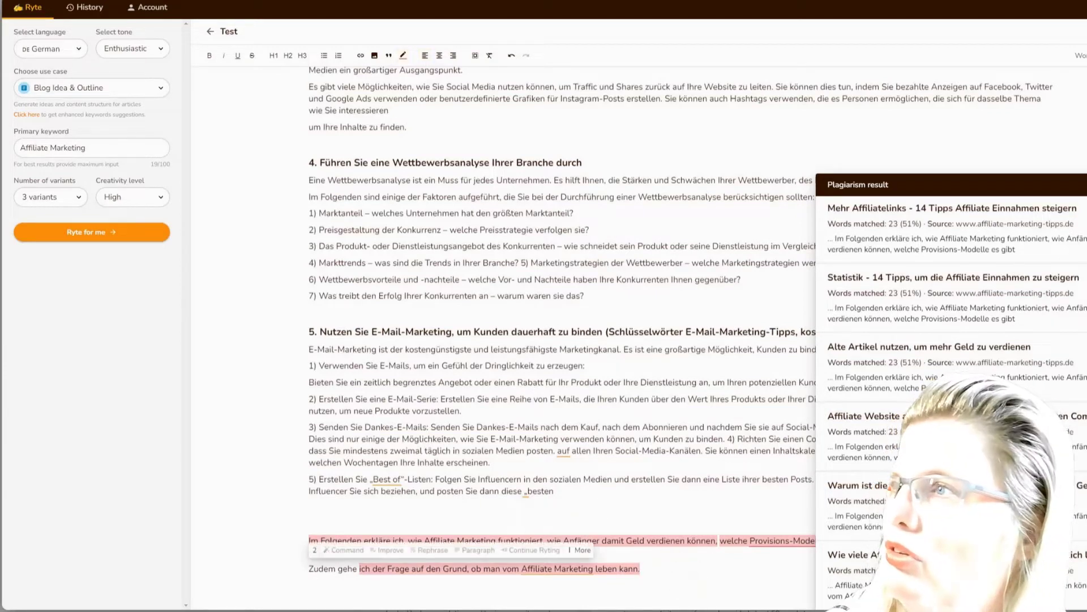
click(654, 534)
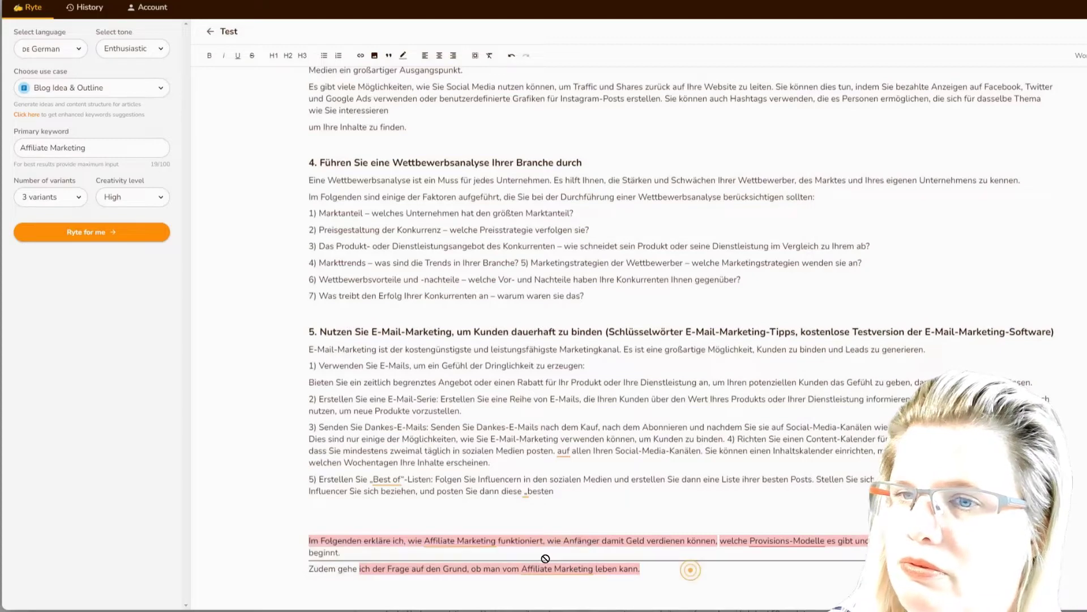
click(376, 540)
key(Return)
drag(657, 583, 309, 552)
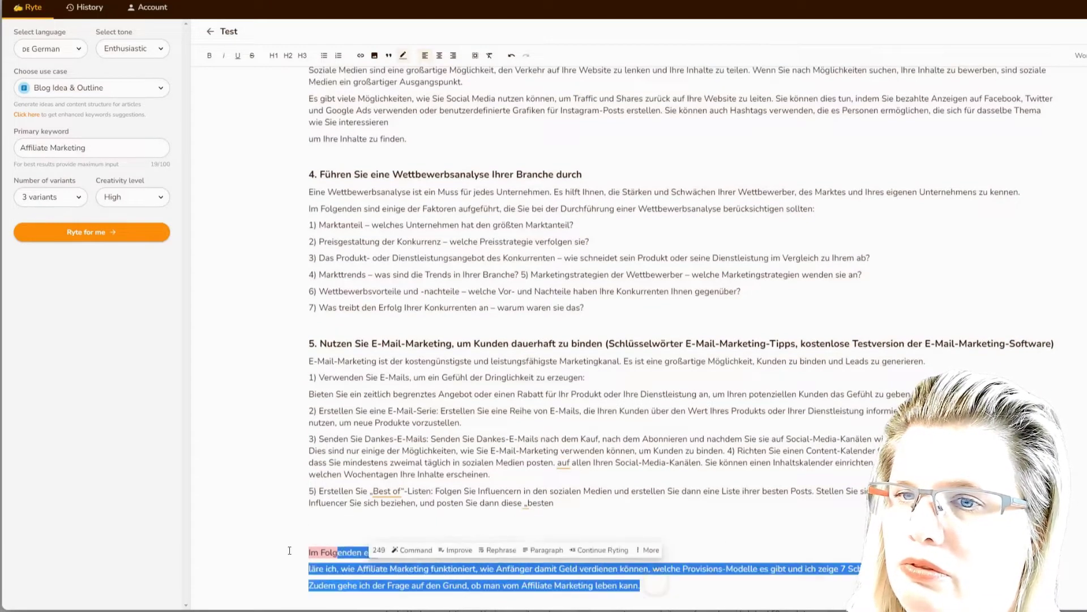
key(BackSpace)
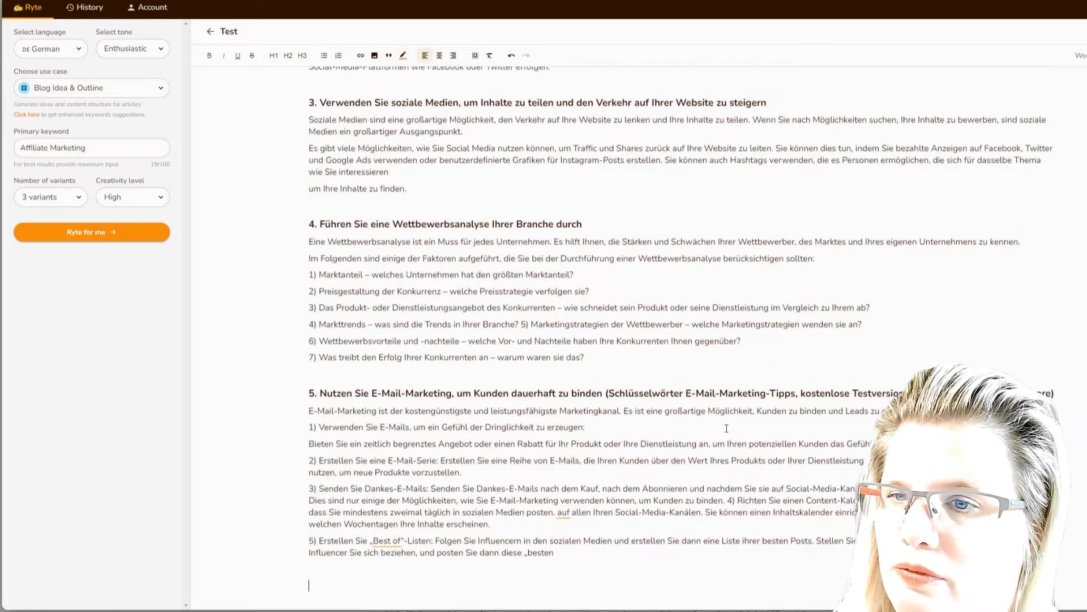
Remove the trailing fragment „besten from point 5) and end the sentence with a period after "diese"
click(575, 553)
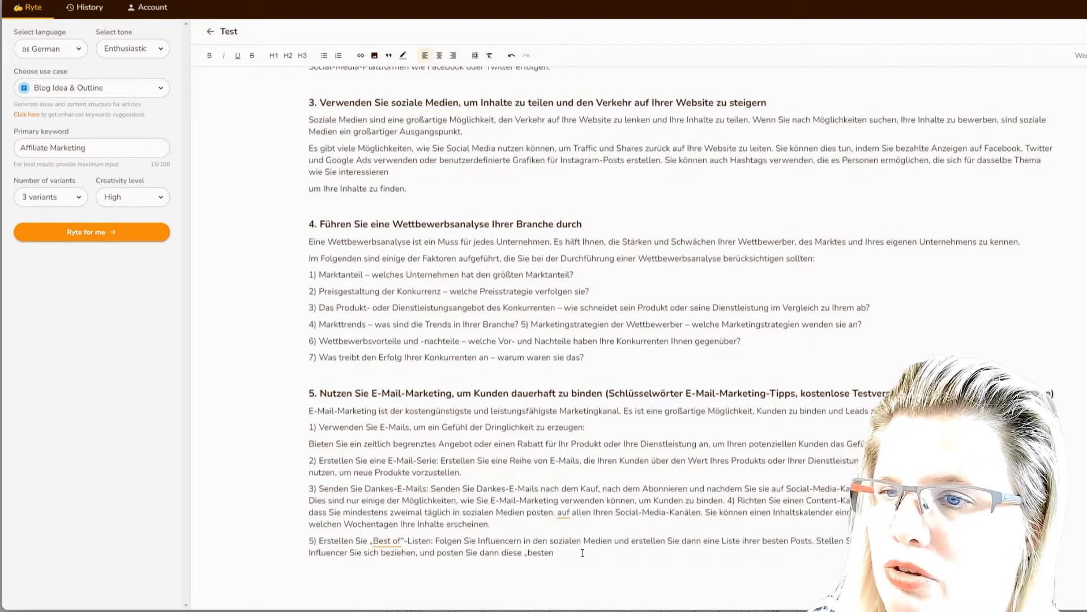
key(BackSpace)
key(BackSpace)
key(BackSpace)
key(BackSpace)
key(BackSpace)
key(BackSpace)
key(BackSpace)
key(BackSpace)
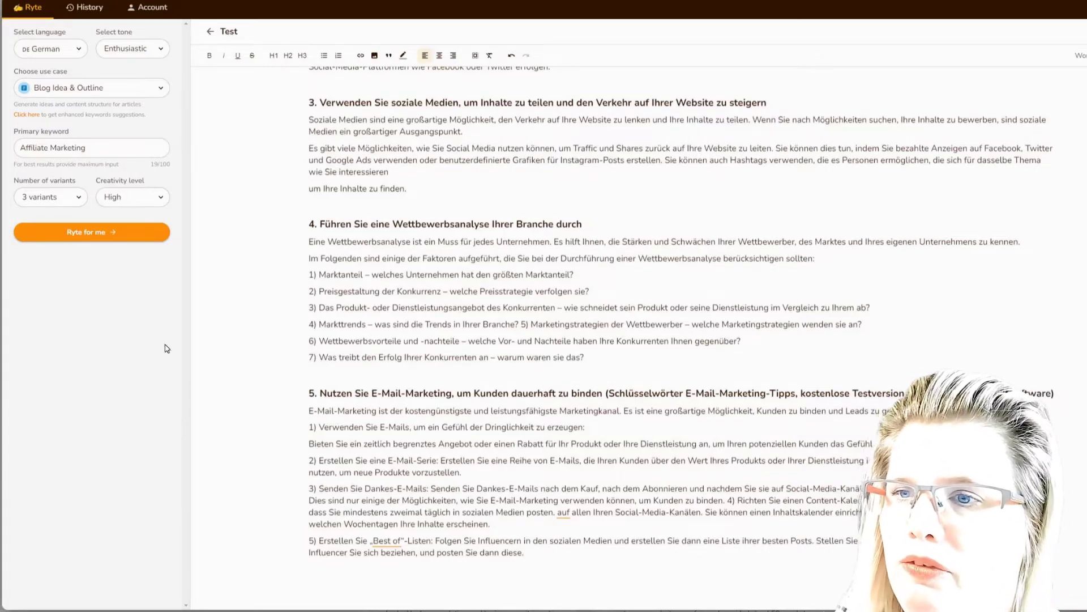
Copy the entire article from the title "Wie Sie Ihr Affiliate-Marketing-Geschäft mit diesen 5 Tipps erfolgreich ausbauen" through its last sentence
drag(547, 552, 304, 90)
right_click(328, 95)
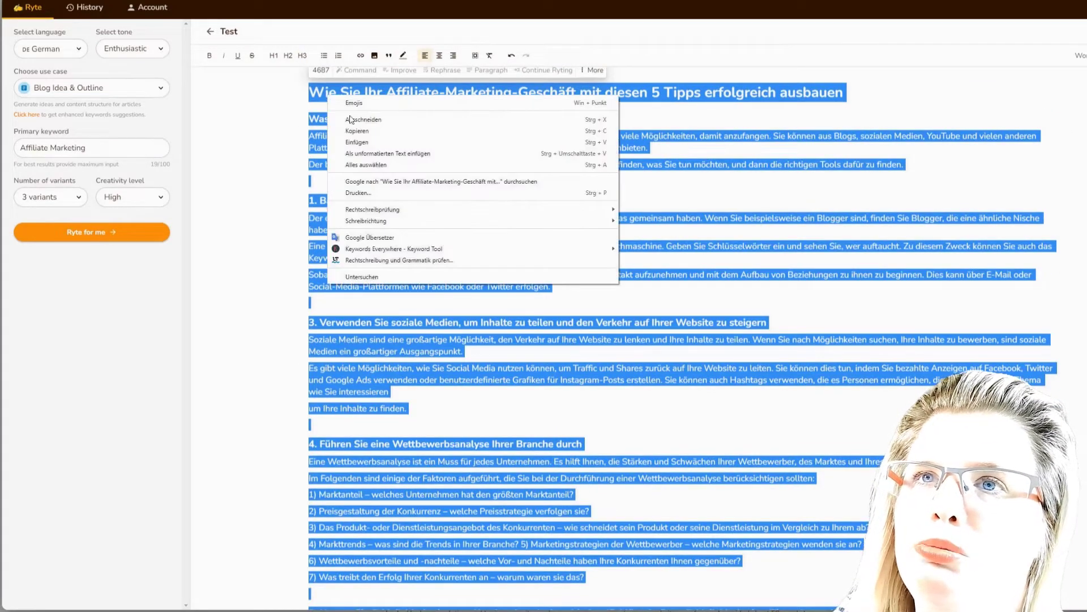
click(361, 131)
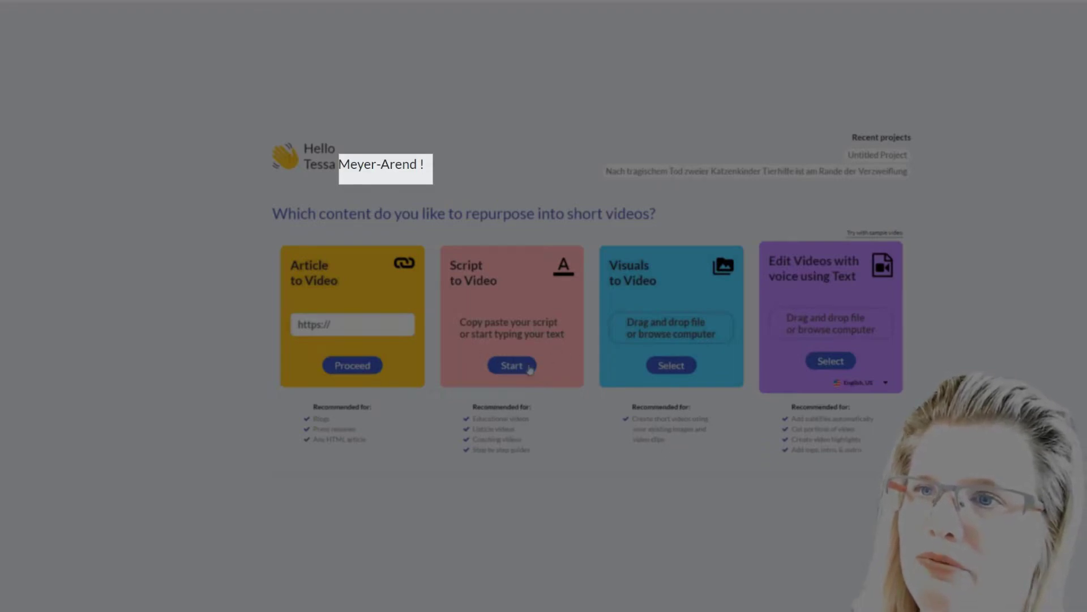
Start a script-to-video project in Pictory and paste the copied article as its script
click(511, 366)
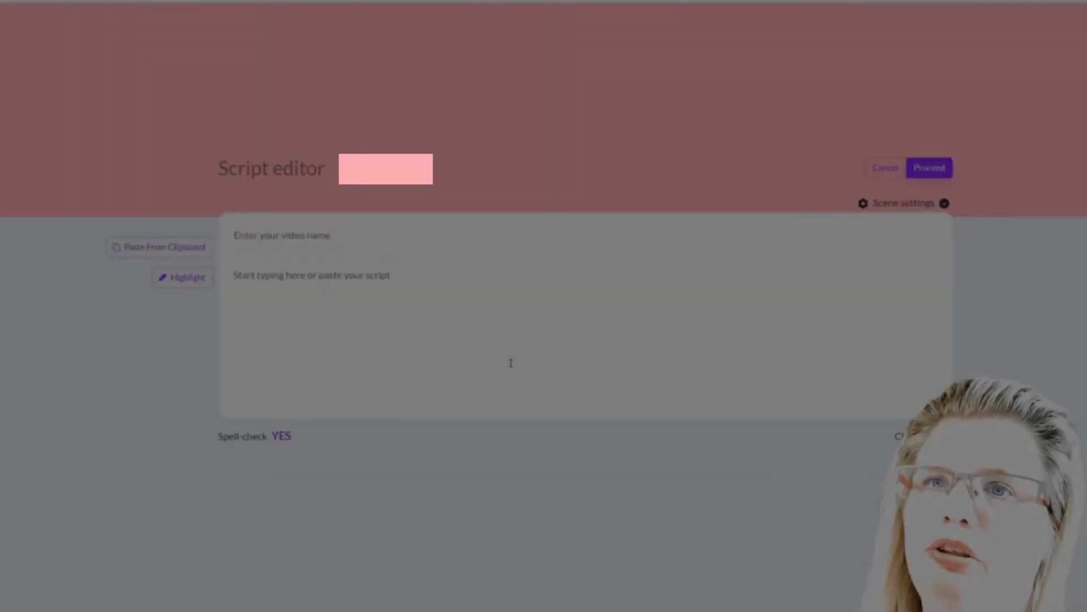
click(431, 280)
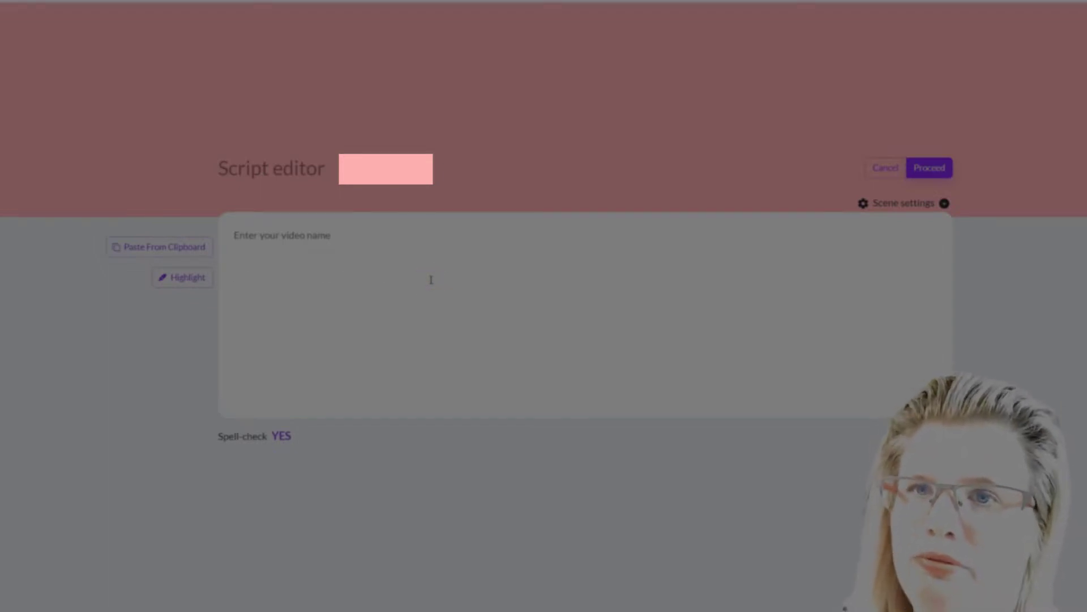
key(ctrl+v)
scroll(431, 280, up, 15)
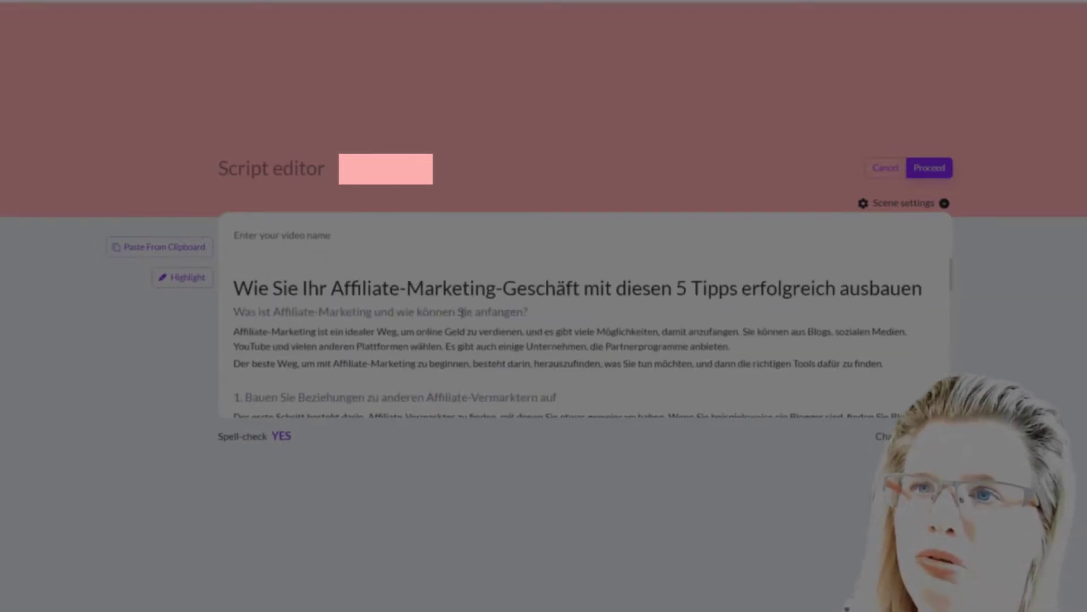
drag(234, 288, 240, 309)
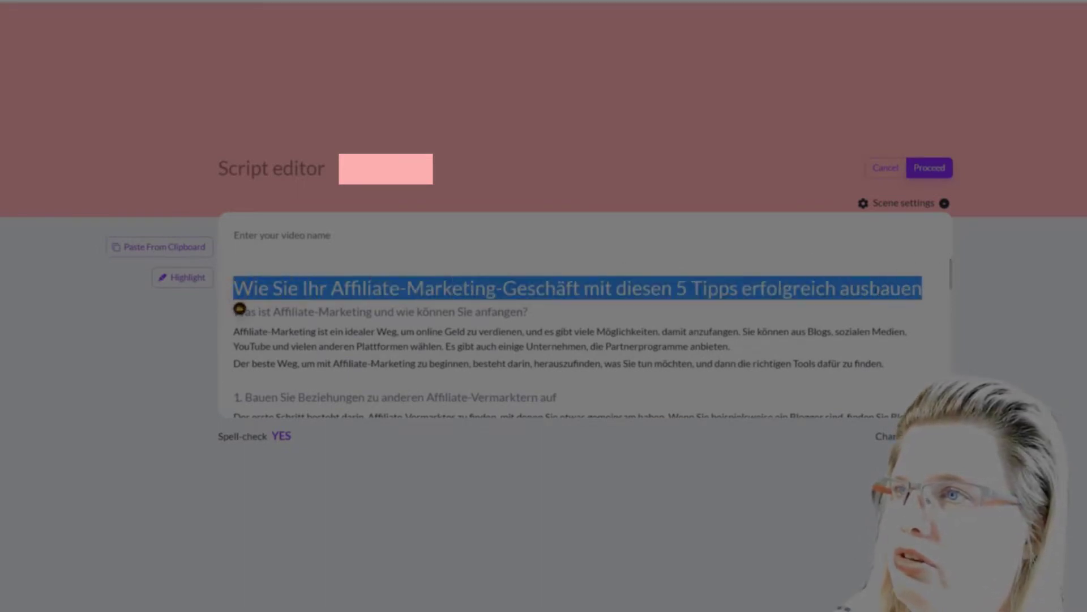
click(240, 308)
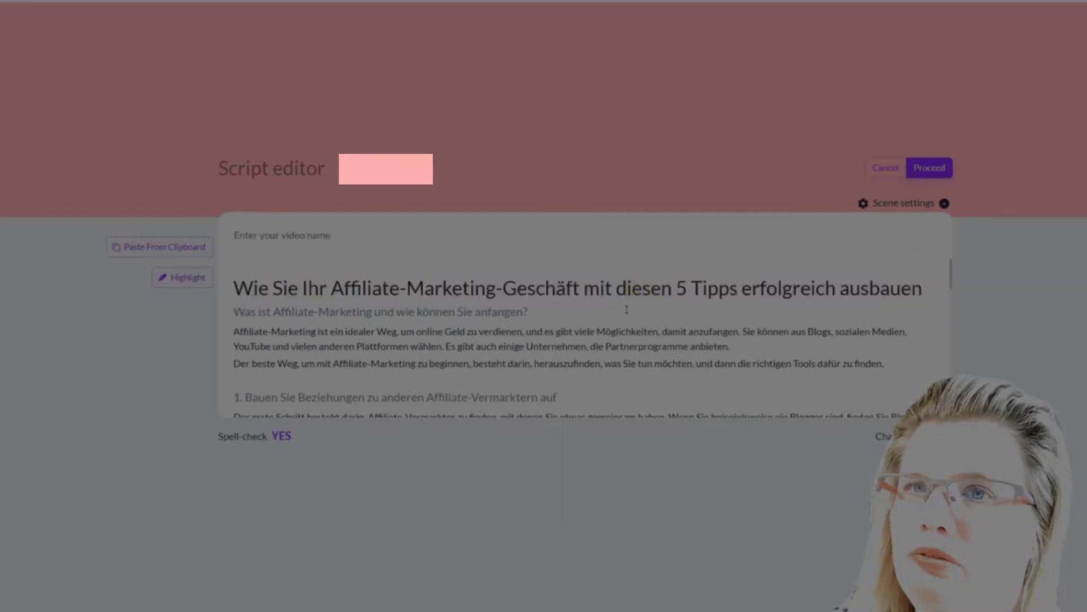
Name the video "Affiliate Marketing" in the script editor
click(383, 241)
text(A)
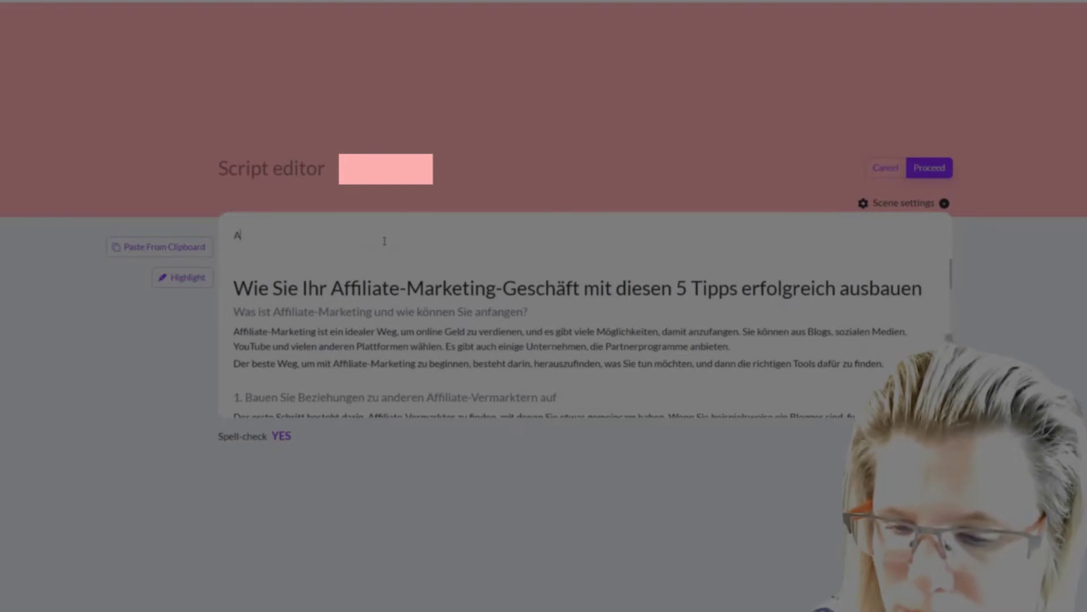
text(ffiliate)
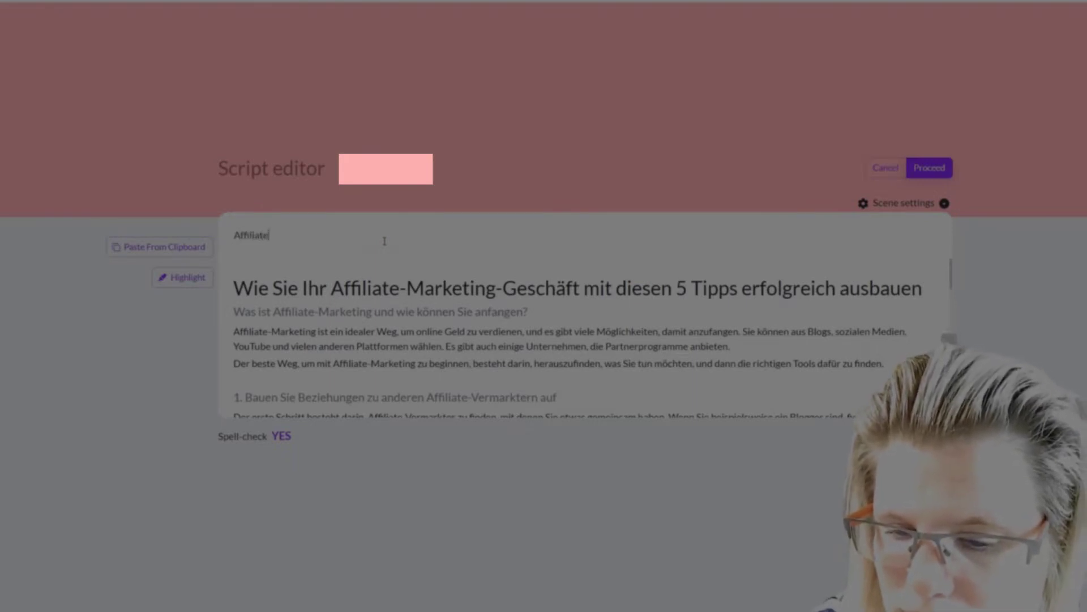
text( Mark)
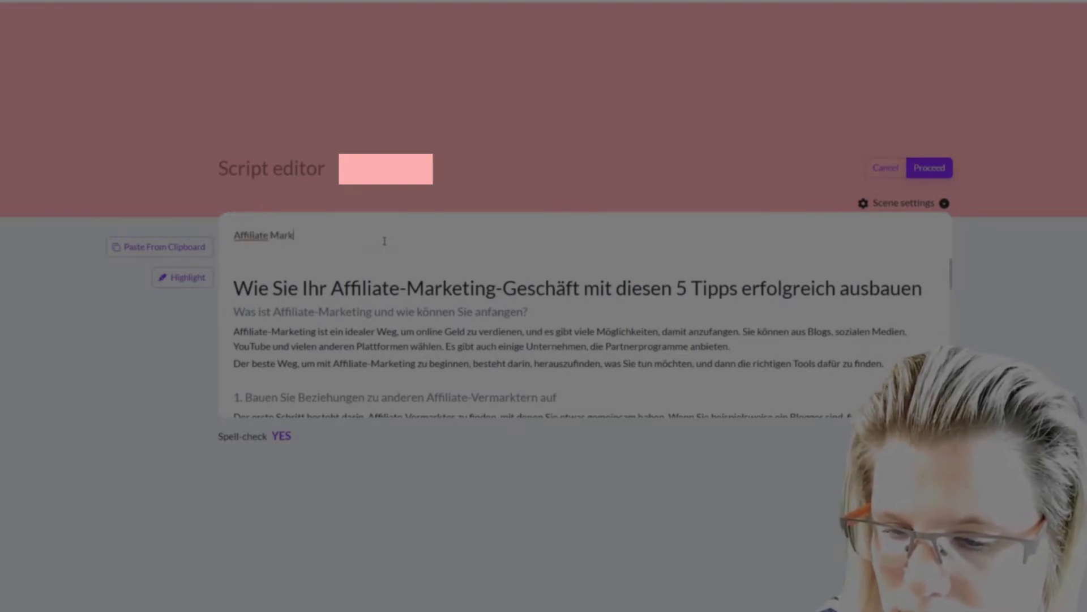
text(eting)
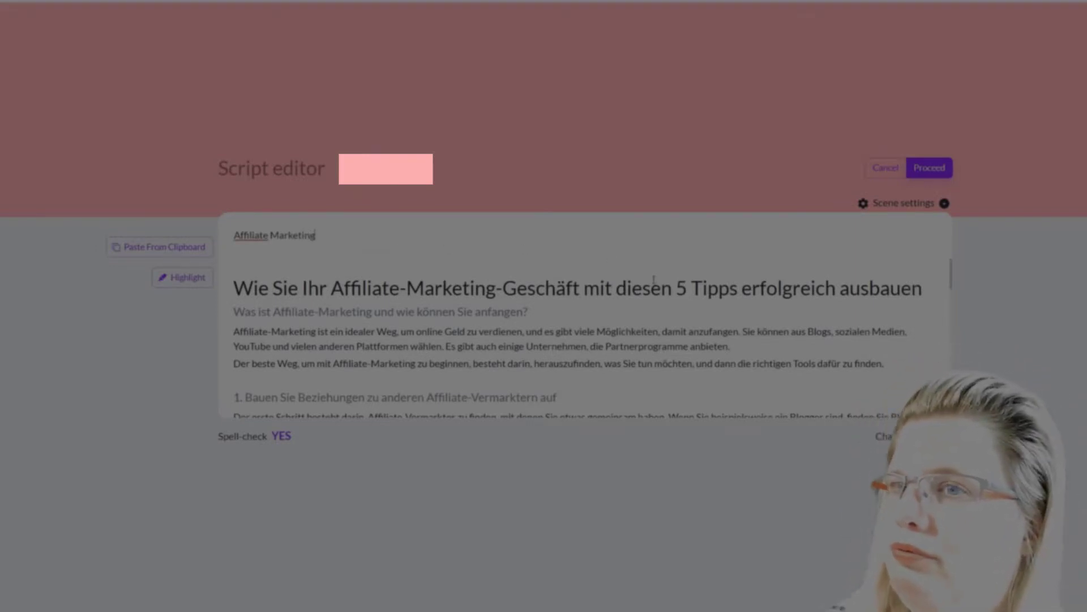
click(815, 343)
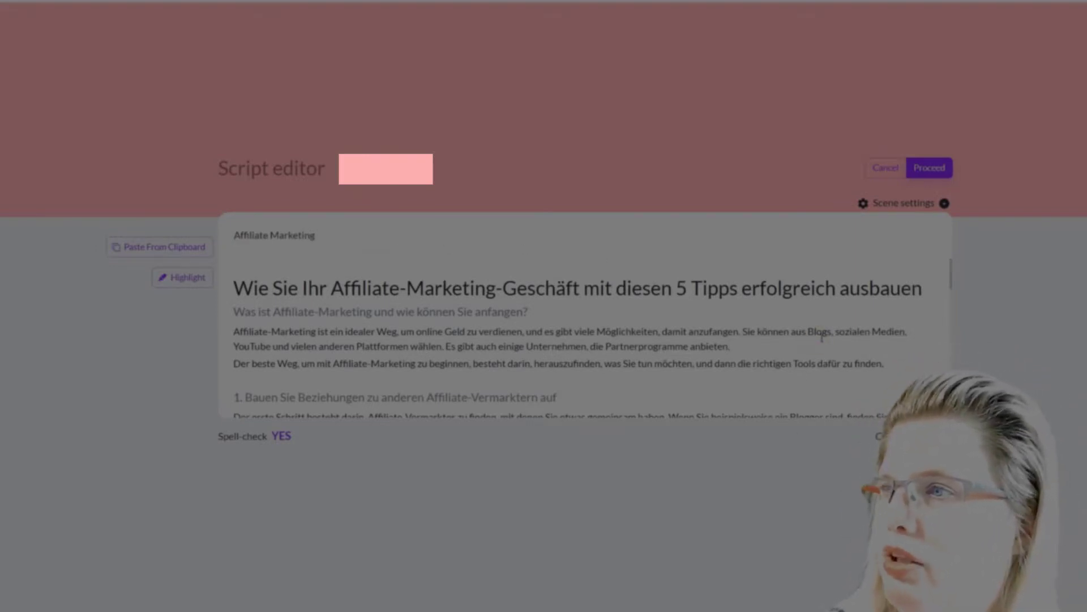
Check the pasted script through to its end, open the scene settings, and proceed with the 16:9 Landscape aspect ratio
scroll(843, 328, down, 10)
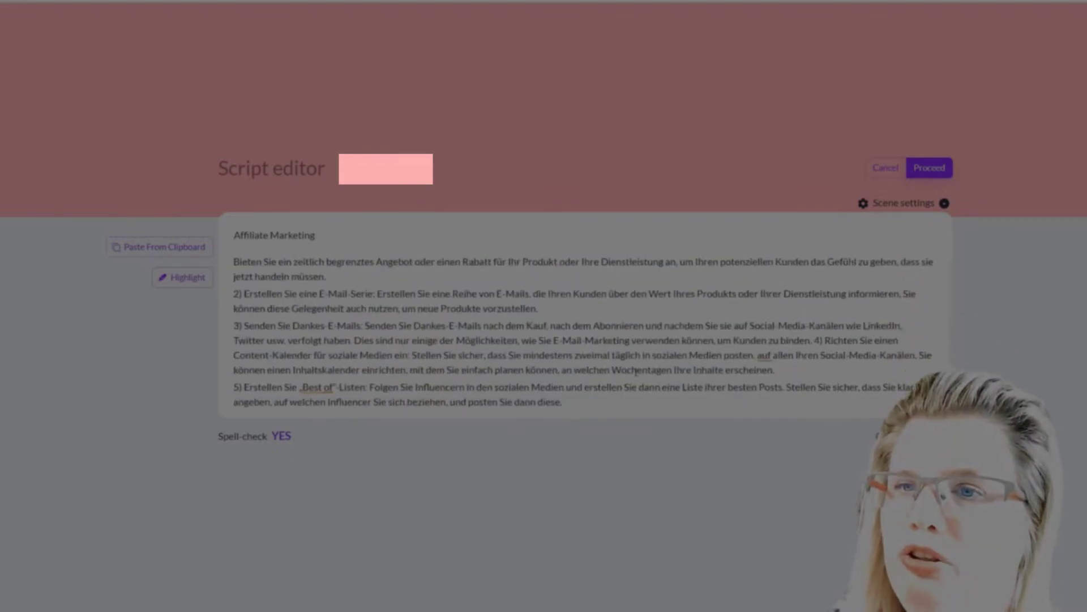
scroll(637, 372, up, 10)
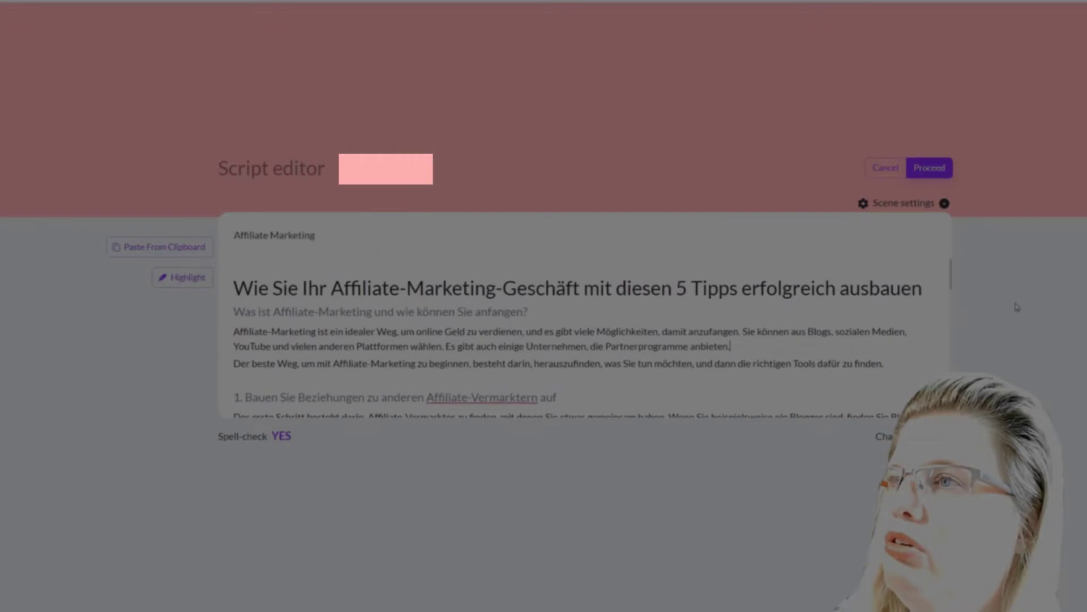
click(932, 207)
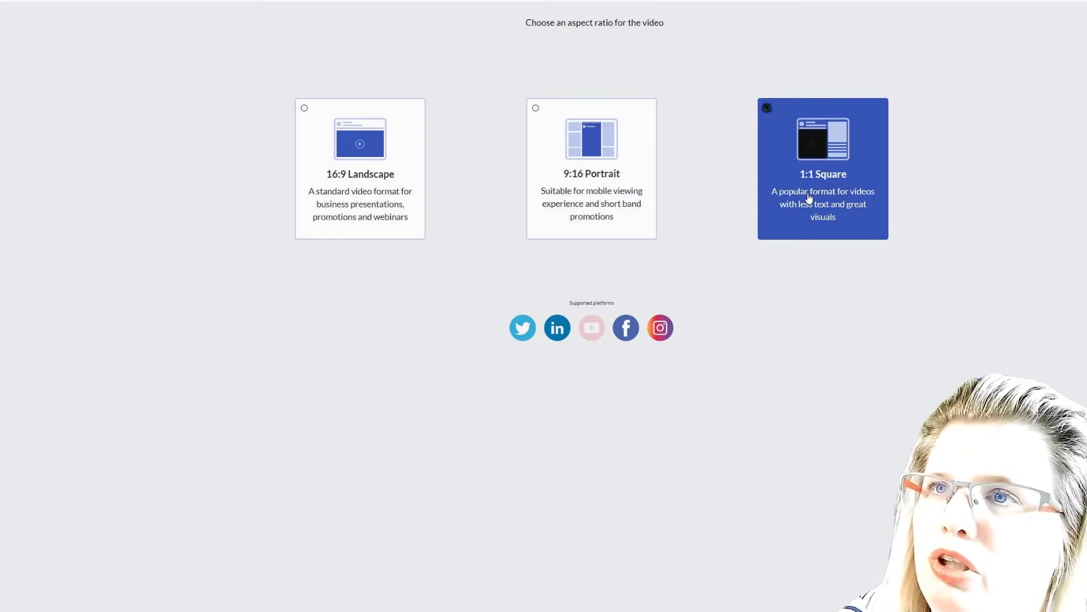
click(356, 190)
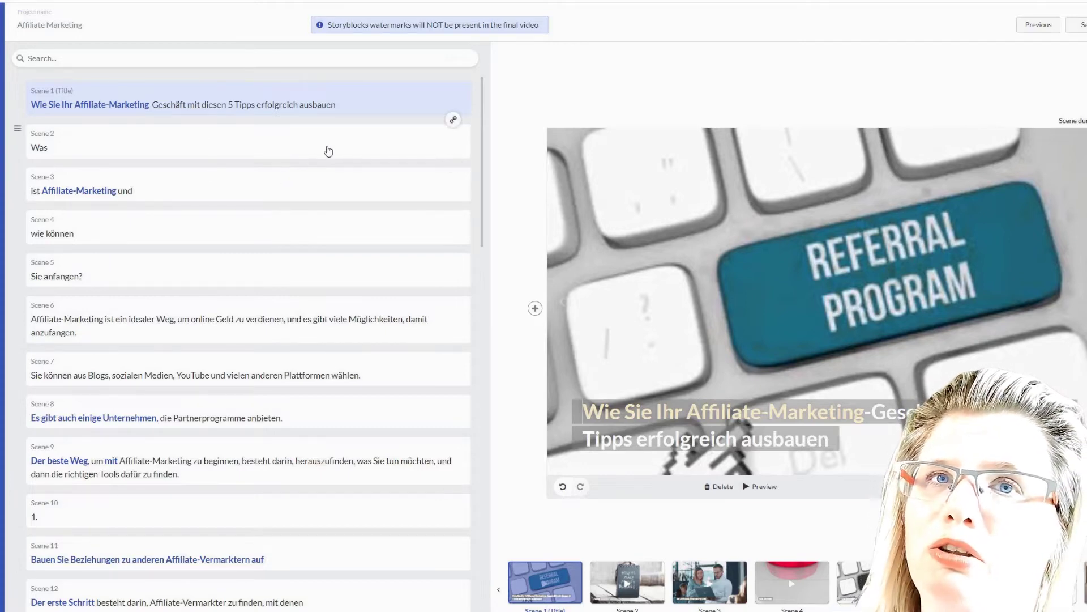
click(273, 148)
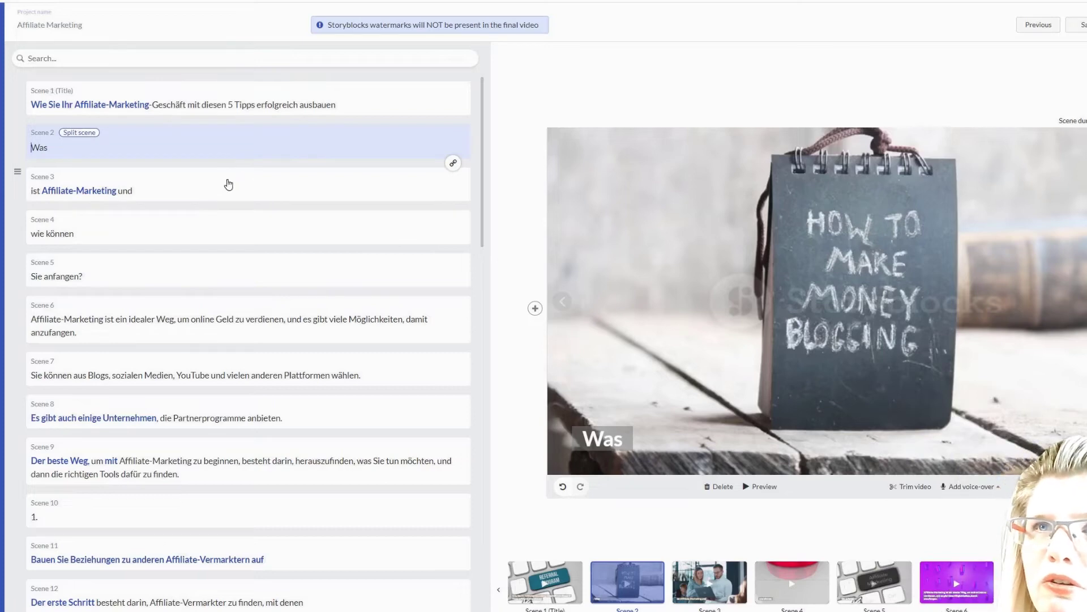
key(super)
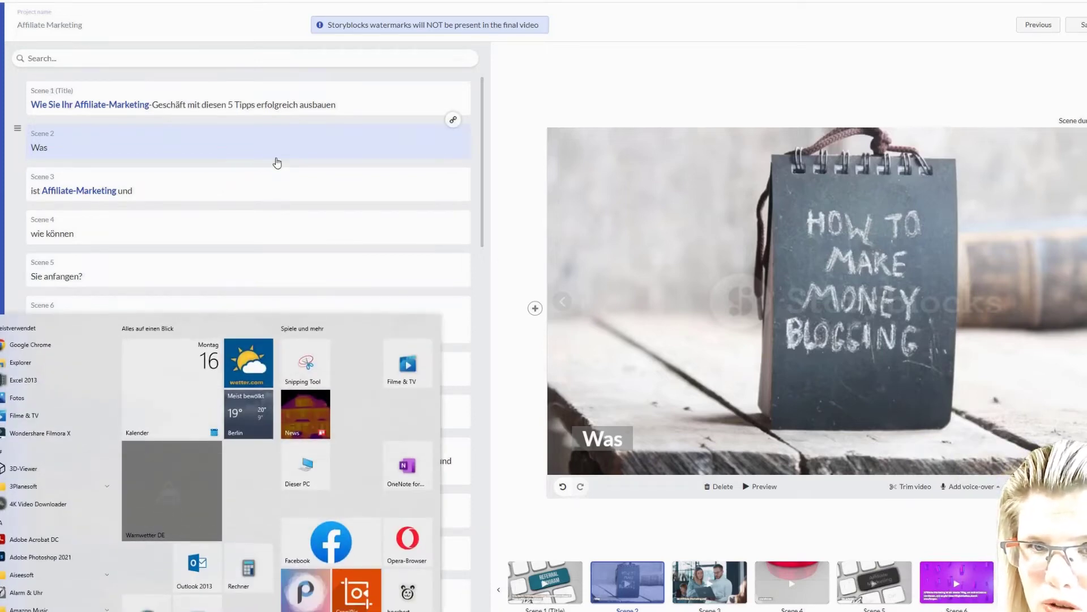
key(Caps_Lock)
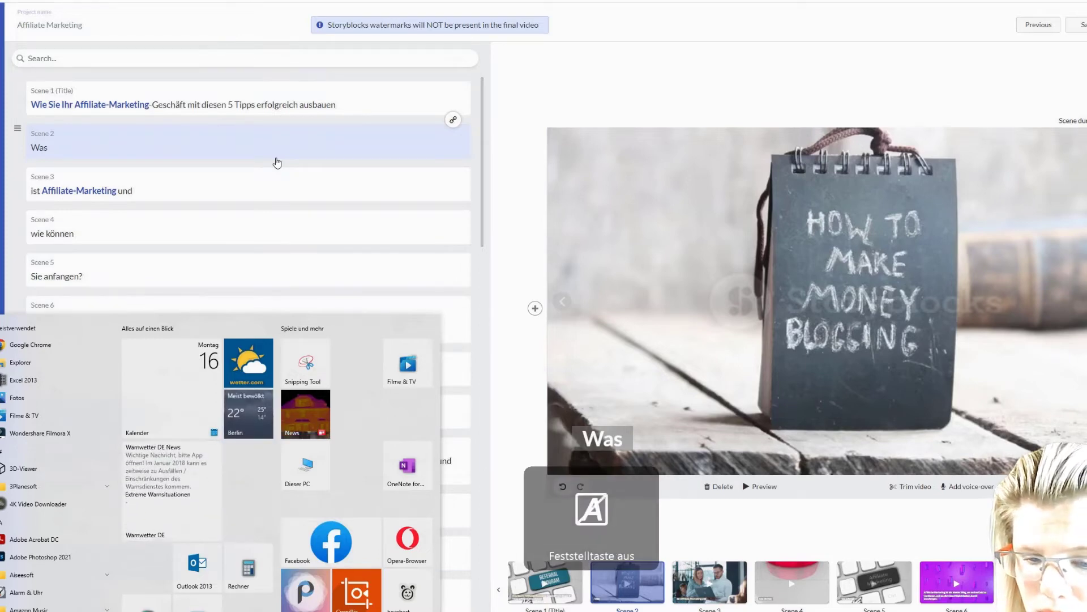
key(super)
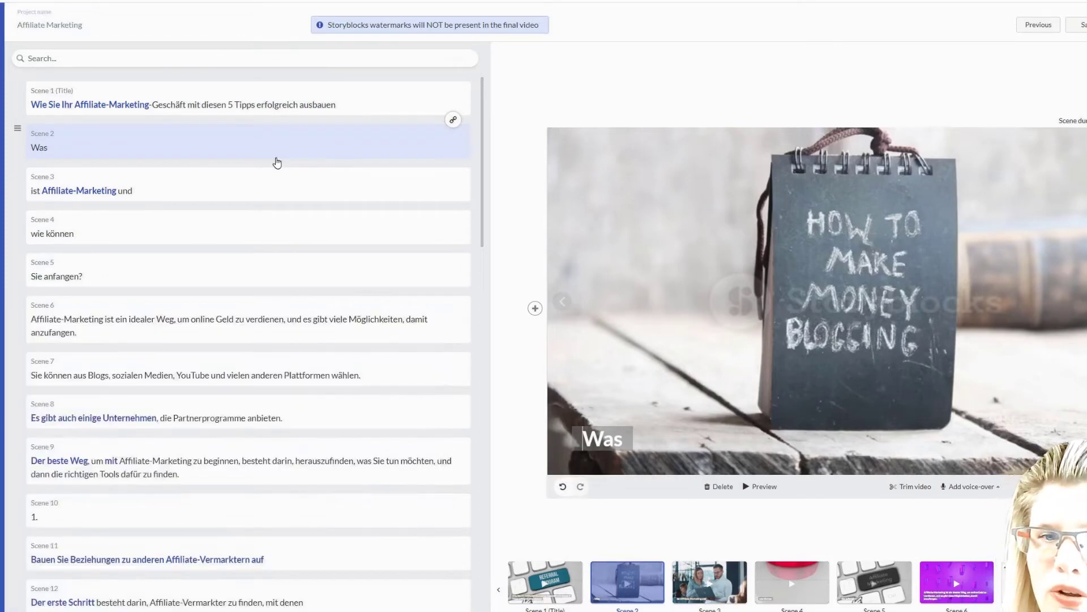
scroll(277, 164, down, 5)
scroll(277, 164, up, 5)
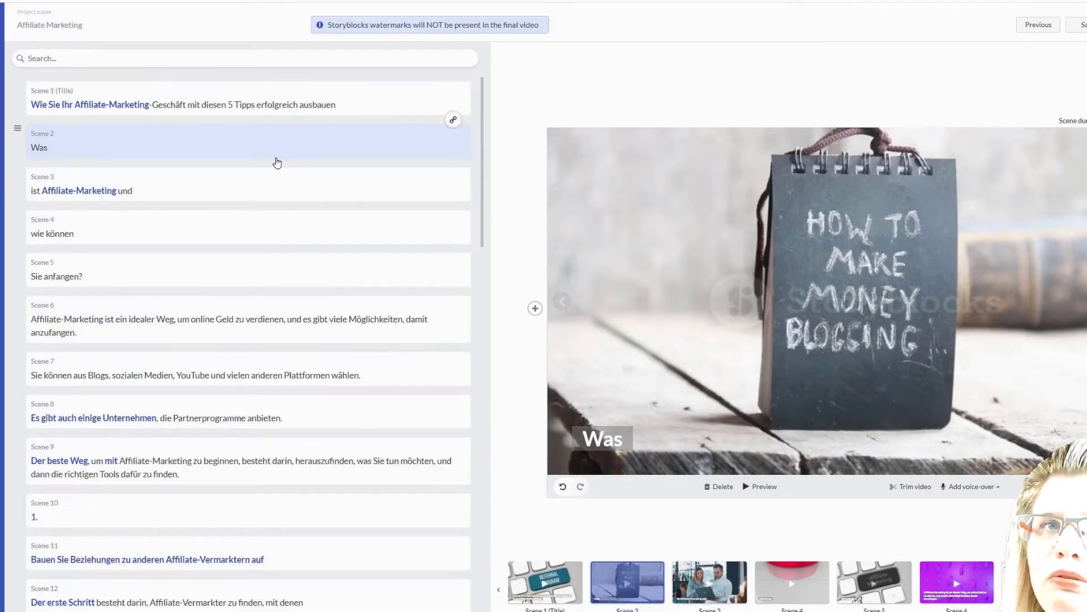
Look through the available video themes and apply Theme 1, the bee on white blossoms, to the project
click(2, 170)
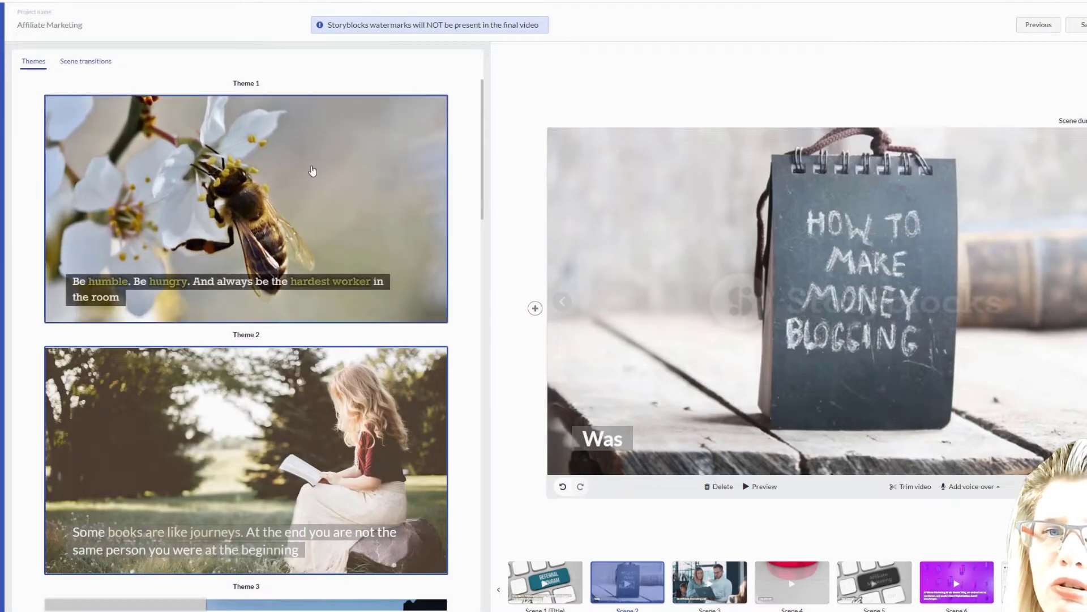
scroll(312, 170, down, 6)
scroll(312, 170, down, 4)
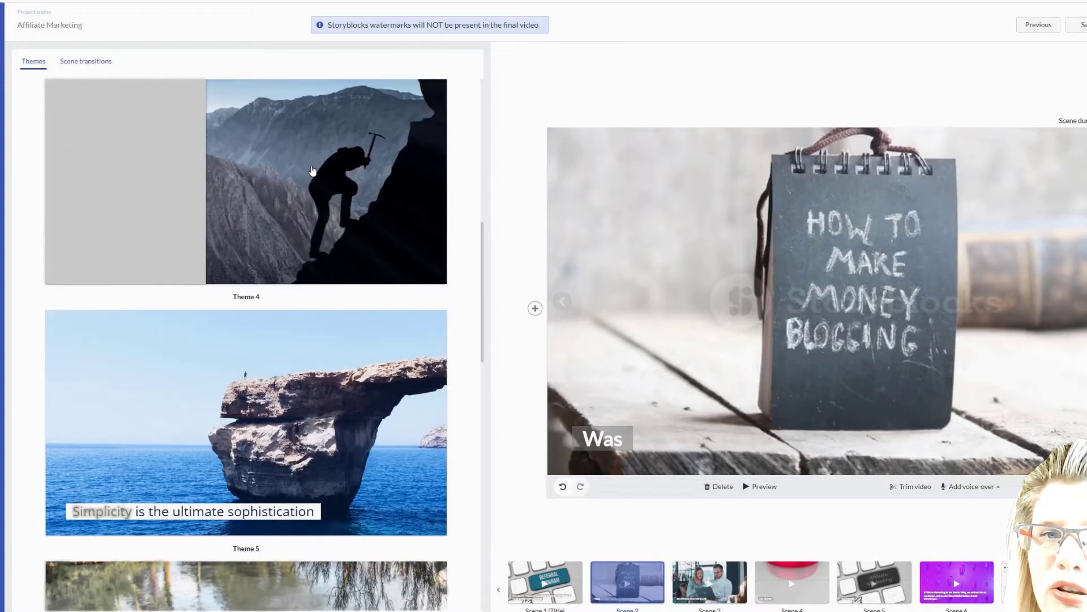
scroll(312, 169, down, 3)
scroll(312, 170, down, 5)
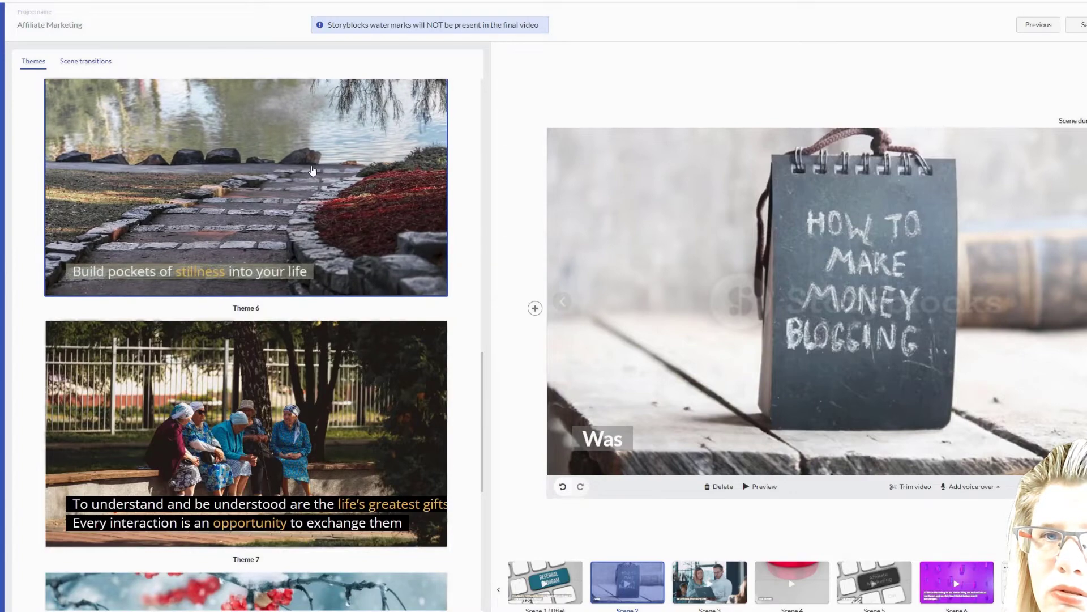
scroll(312, 170, down, 4)
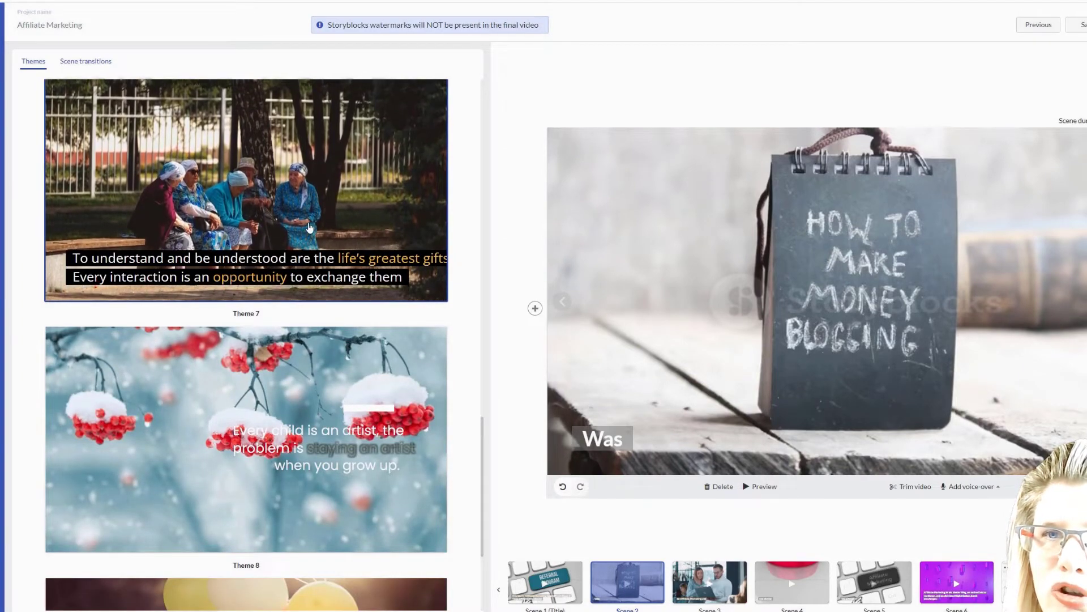
scroll(388, 261, up, 5)
scroll(388, 261, up, 18)
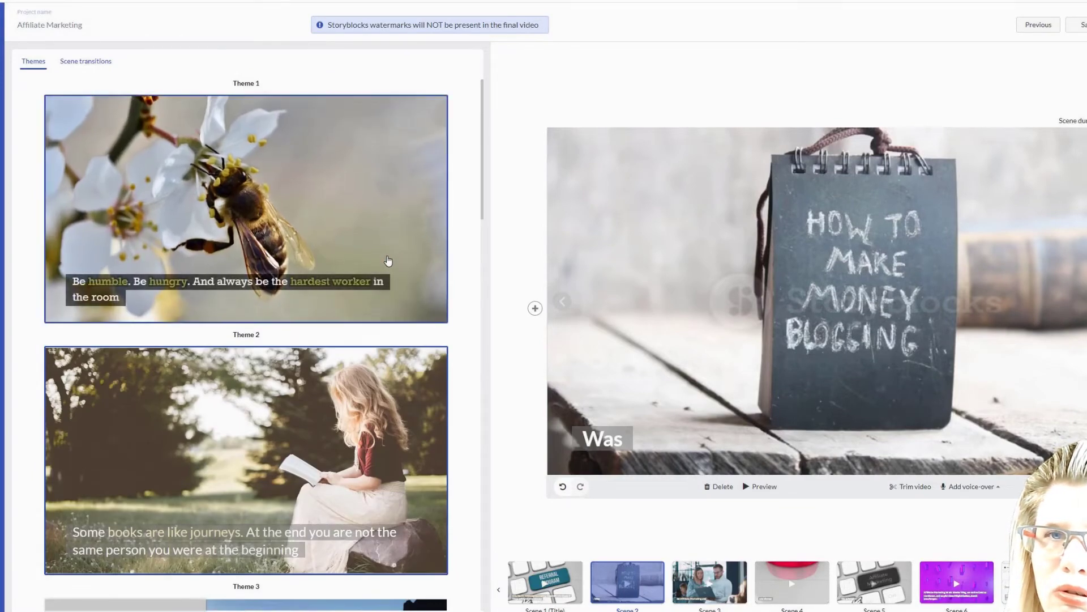
click(408, 193)
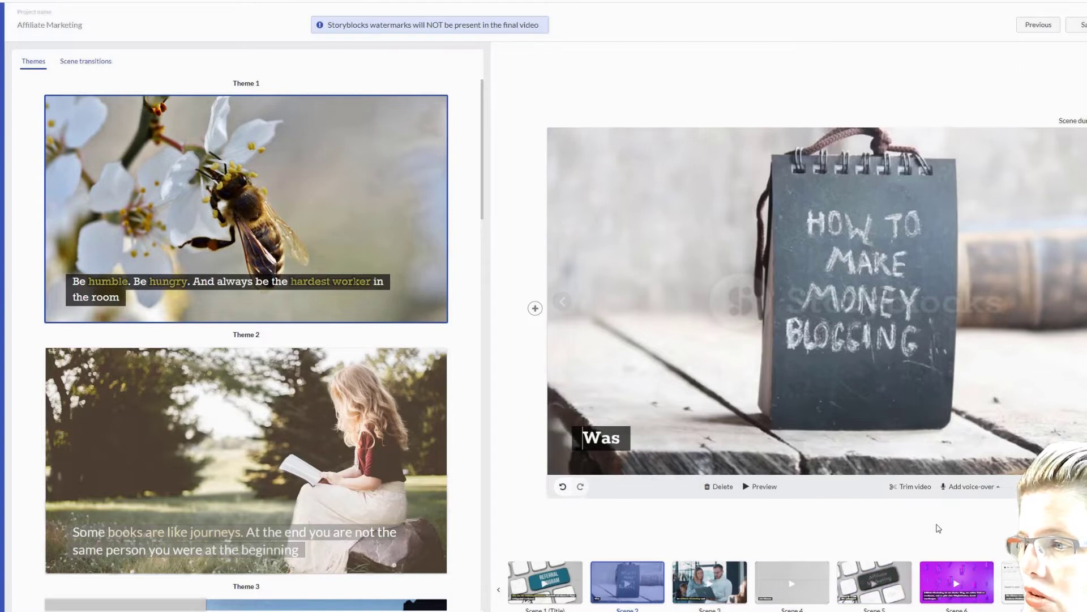
scroll(937, 529, down, 1)
scroll(937, 529, up, 1)
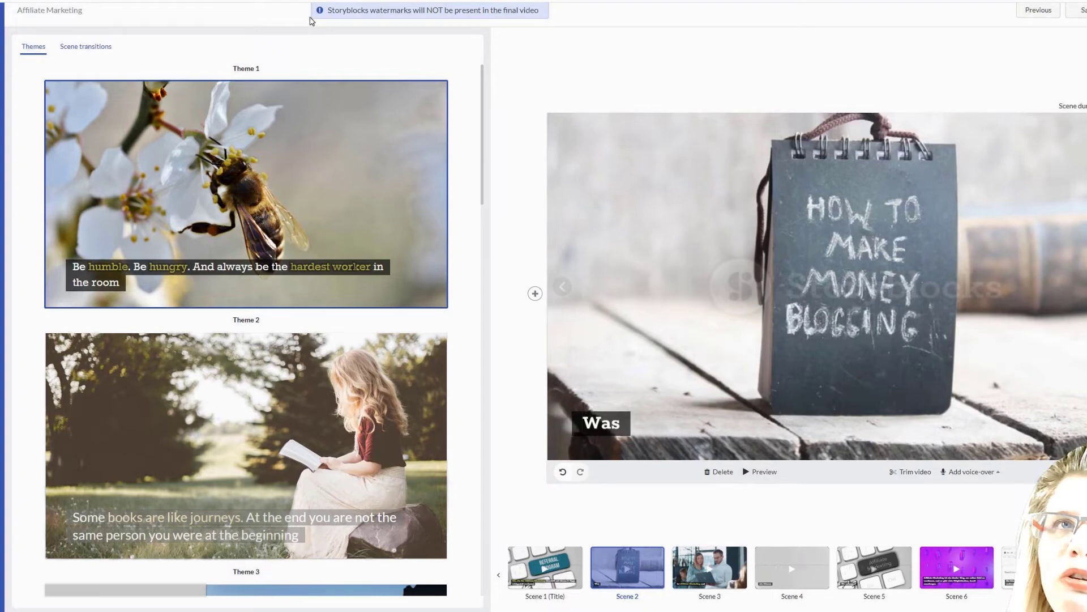
scroll(147, 47, up, 1)
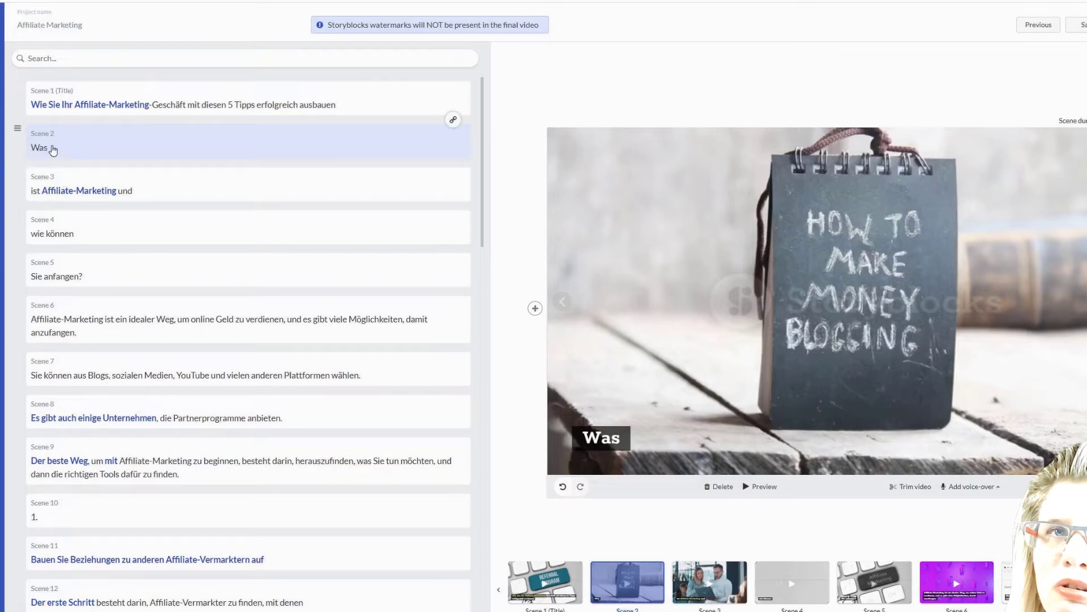
Move the word "Was" from Scene 2 to the start of Scene 3, before "ist Affiliate-Marketing und"
click(52, 146)
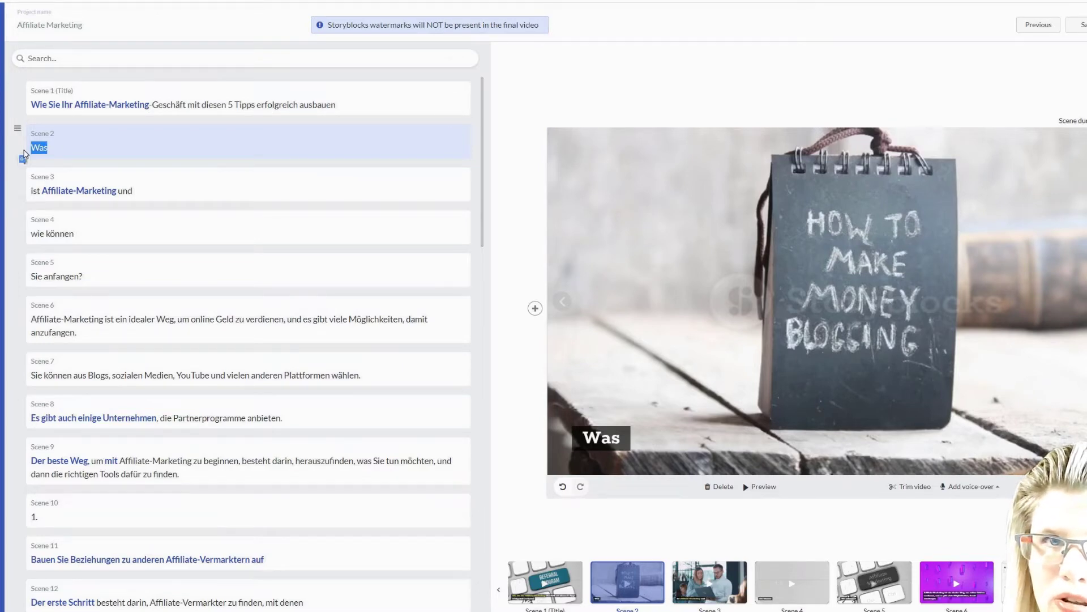
click(33, 193)
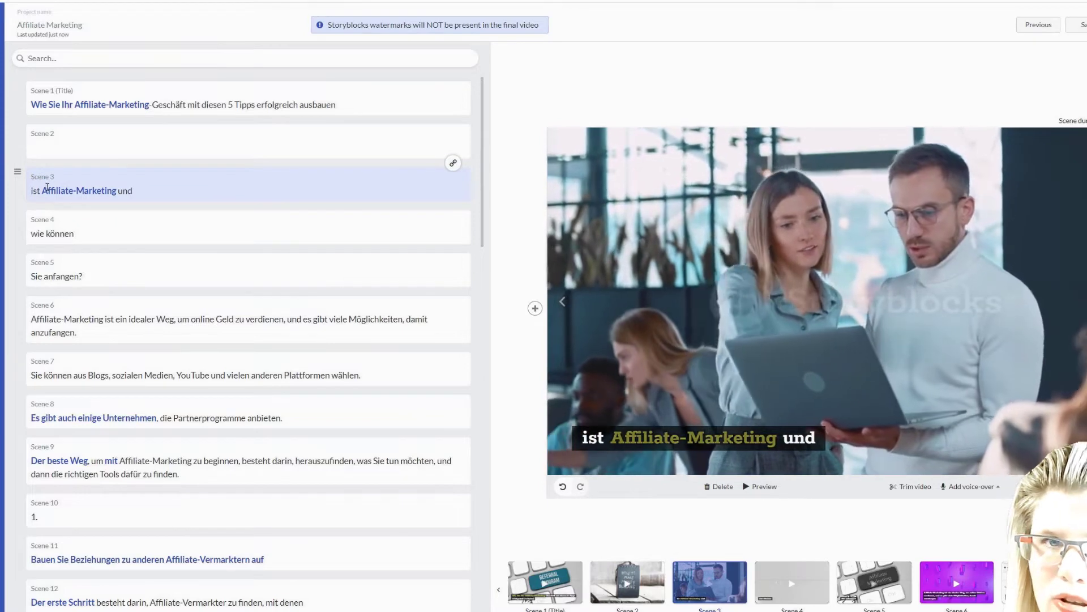
text(Was)
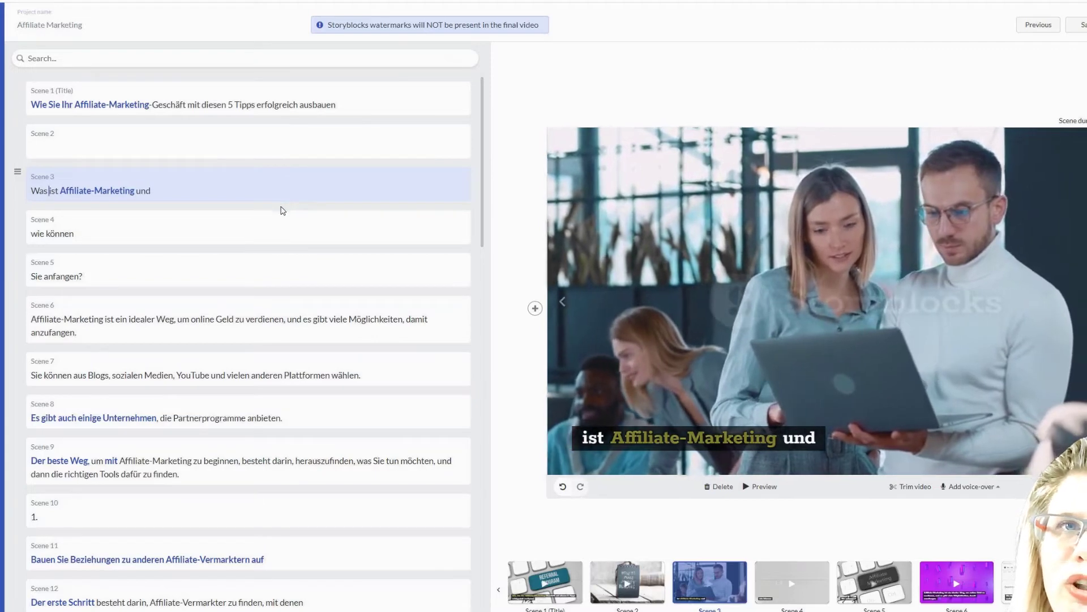
Delete the emptied Scene 2 from the storyboard
click(20, 130)
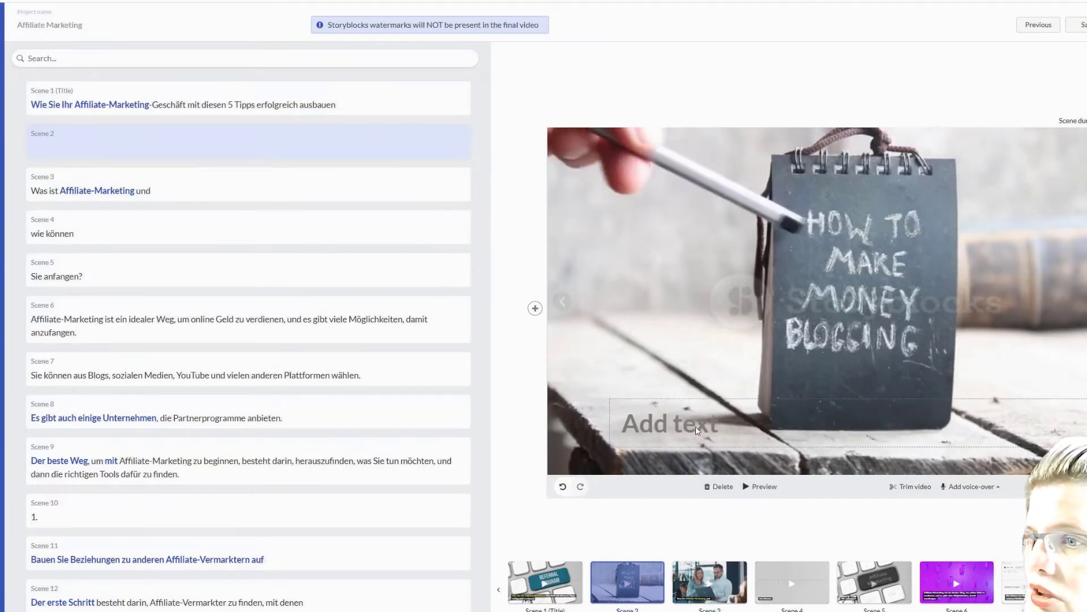
click(715, 487)
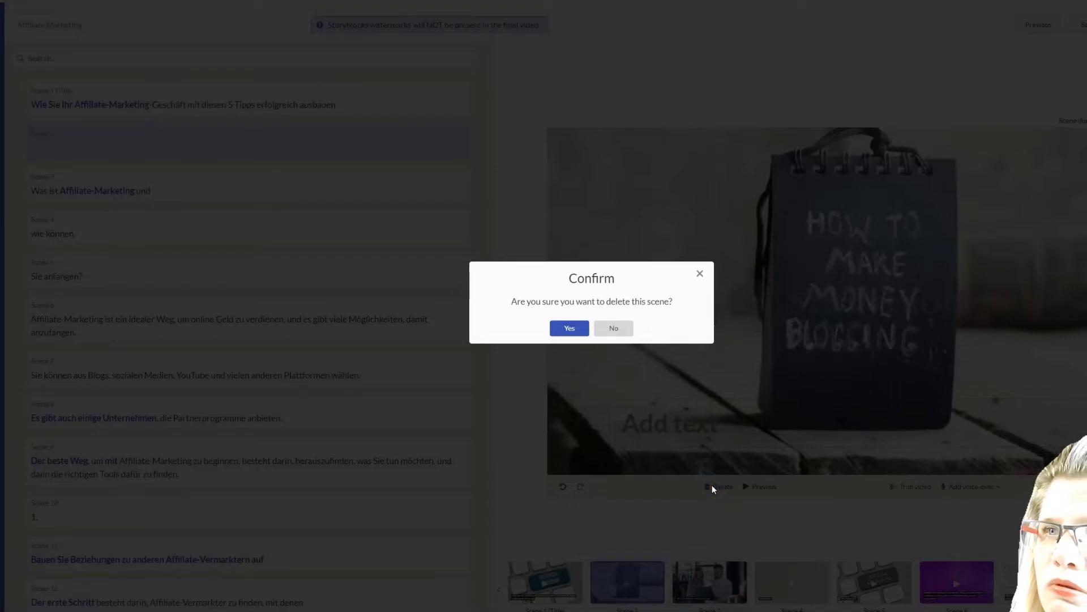
click(569, 328)
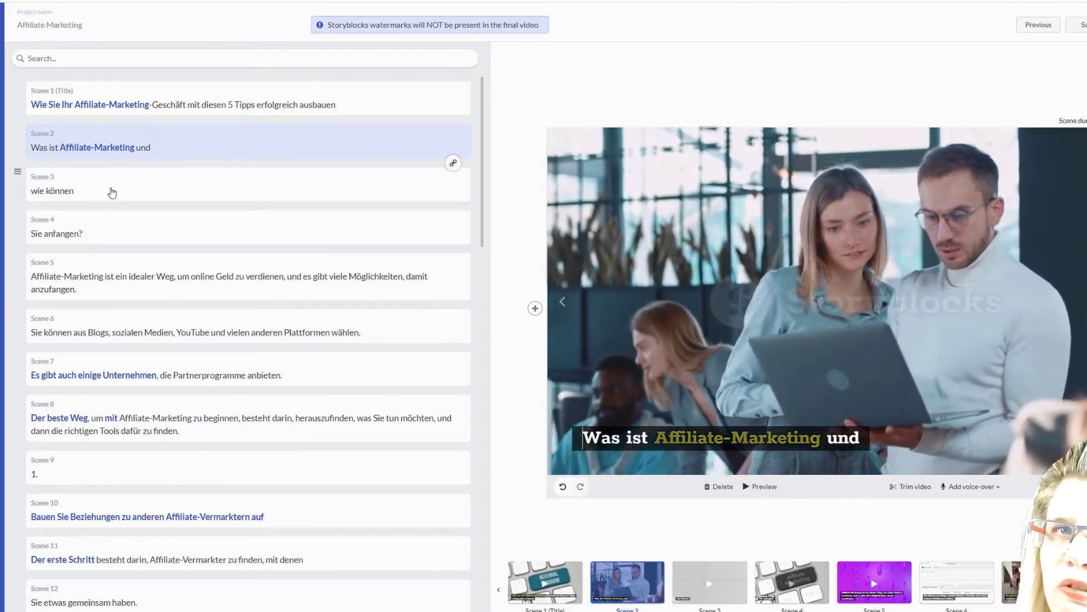
Move the text "wie können" from Scene 3 to the end of Scene 2, after "Was ist Affiliate-Marketing und"
click(110, 184)
drag(109, 192, 27, 194)
key(ctrl+c)
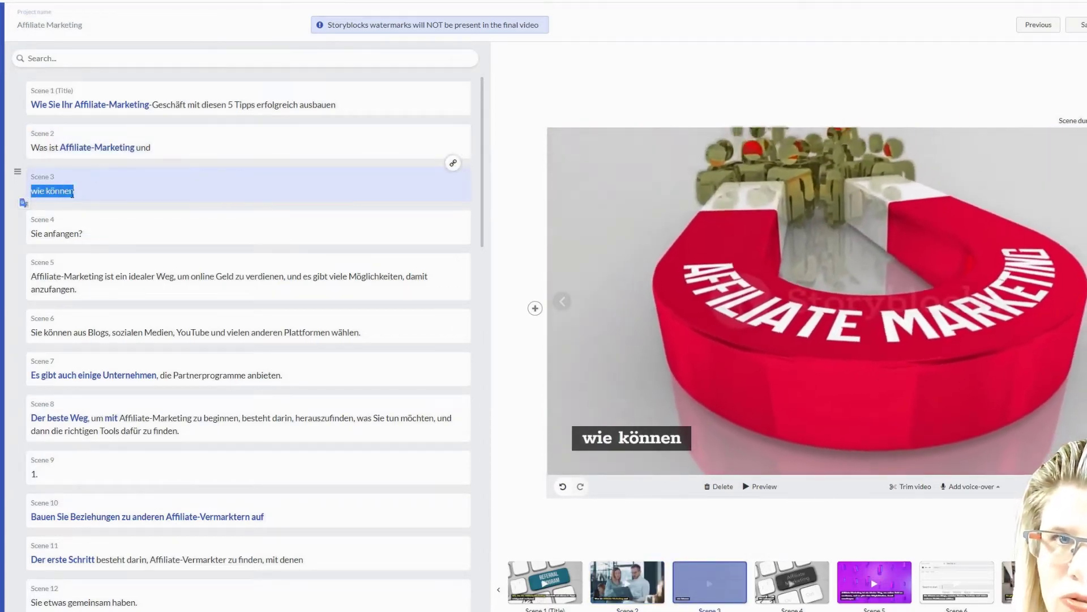
key(BackSpace)
click(178, 150)
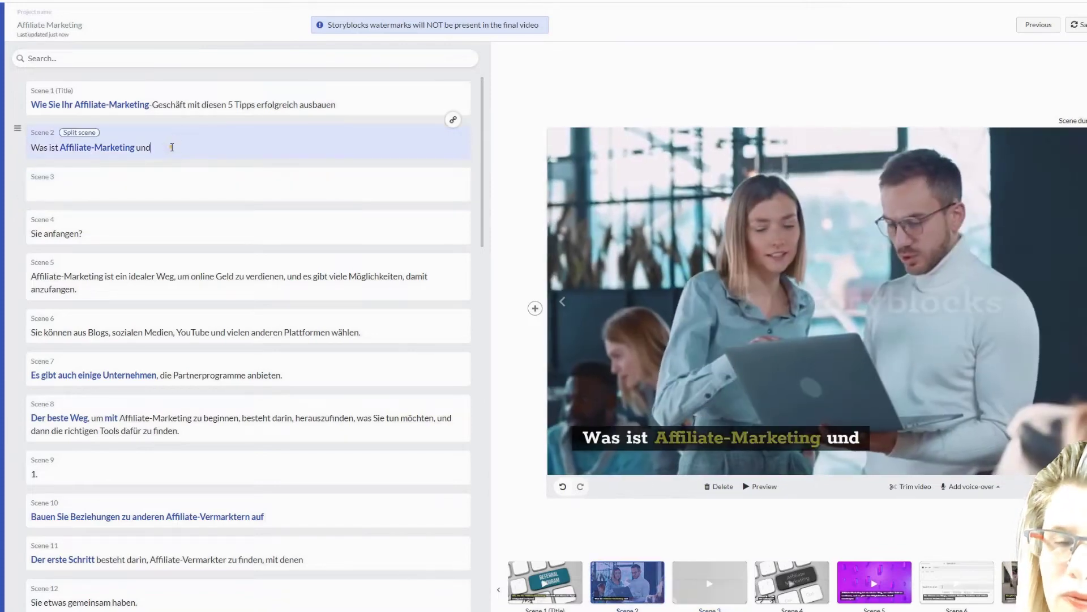
key(ctrl+v)
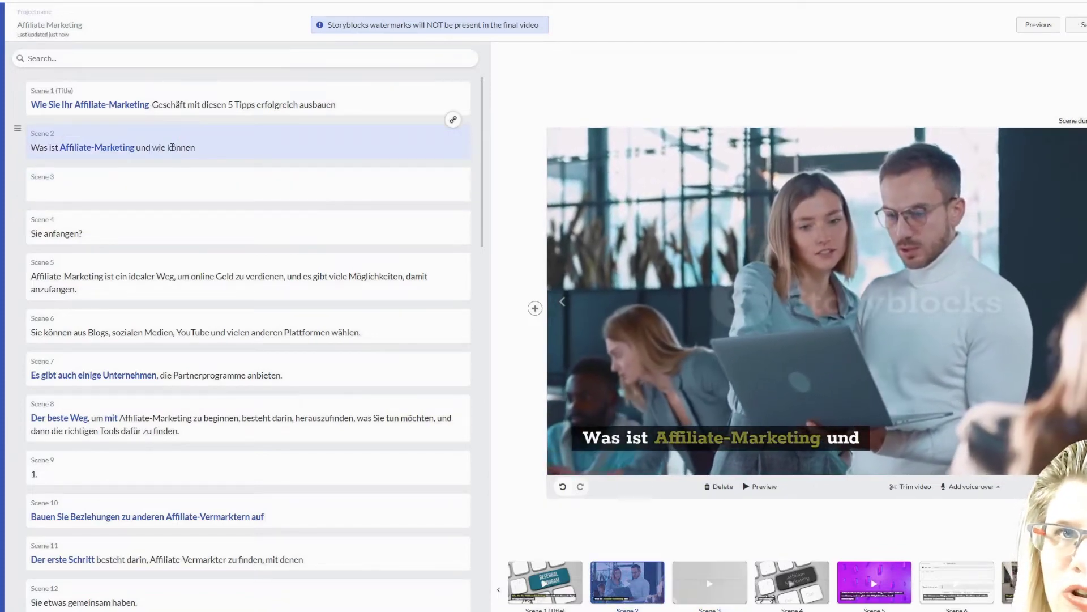
Move the text "Sie anfangen?" from Scene 4 to the end of Scene 2, after "wie können"
click(129, 230)
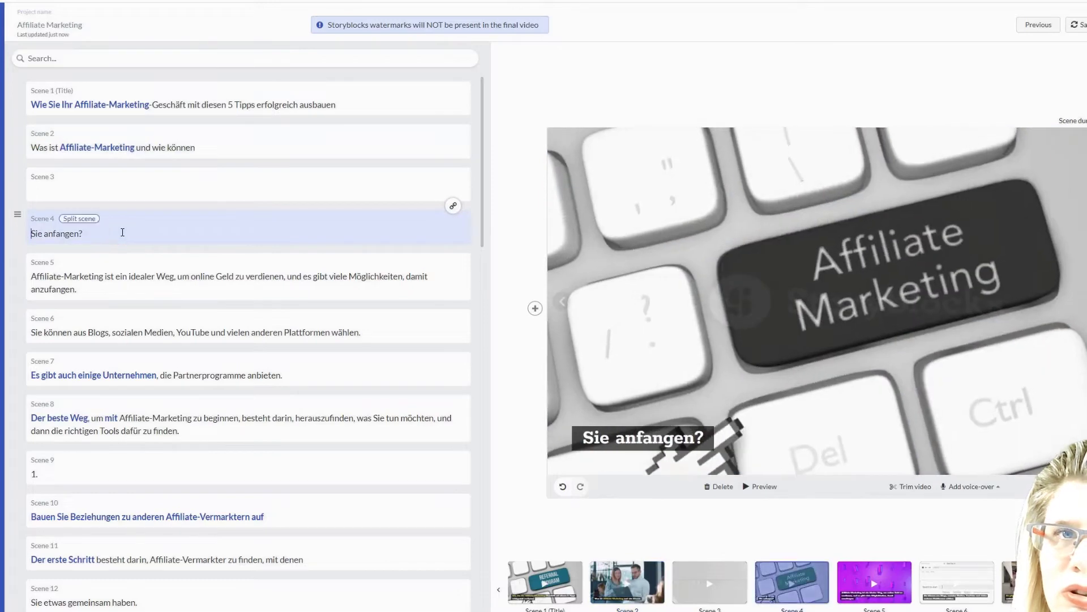
triple_click(129, 233)
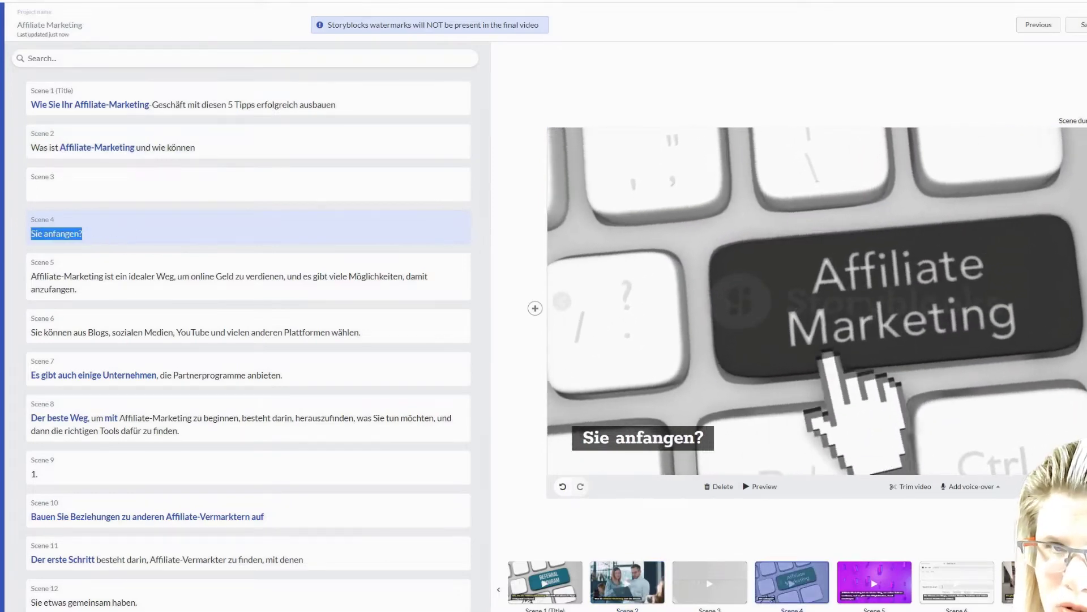
key(ctrl+x)
click(232, 146)
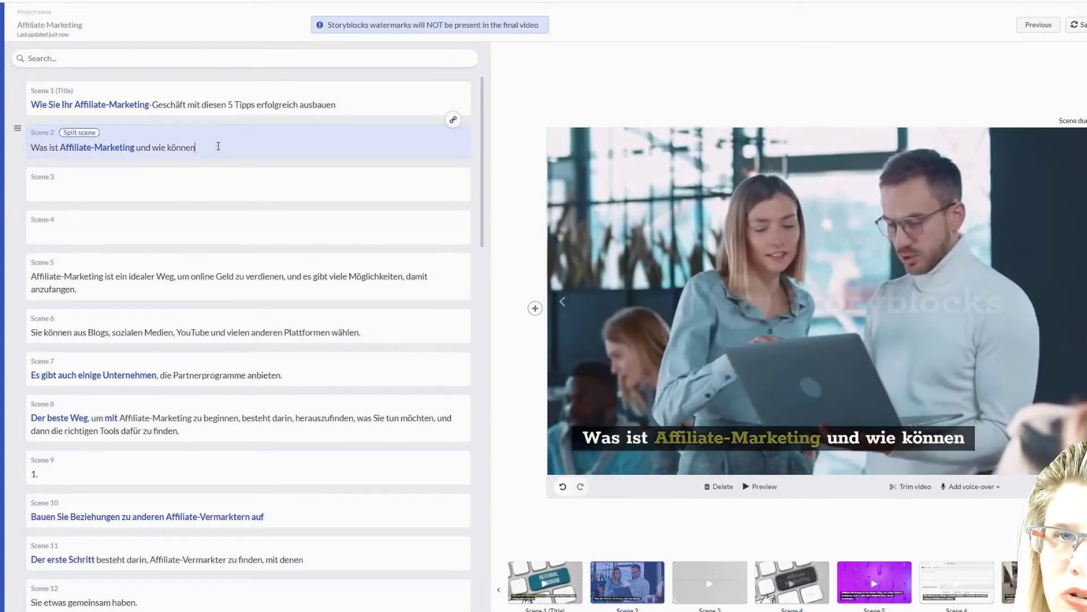
key(ctrl+v)
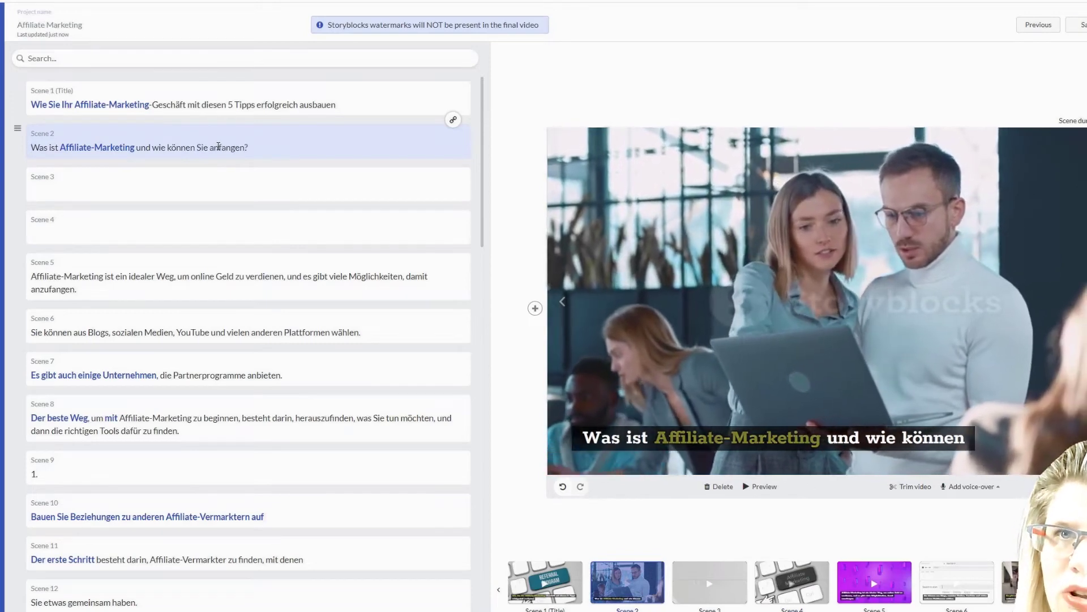
Delete the two empty scenes, Scene 3 and Scene 4, that follow "Was ist Affiliate-Marketing und wie können Sie anfangen?"
click(209, 186)
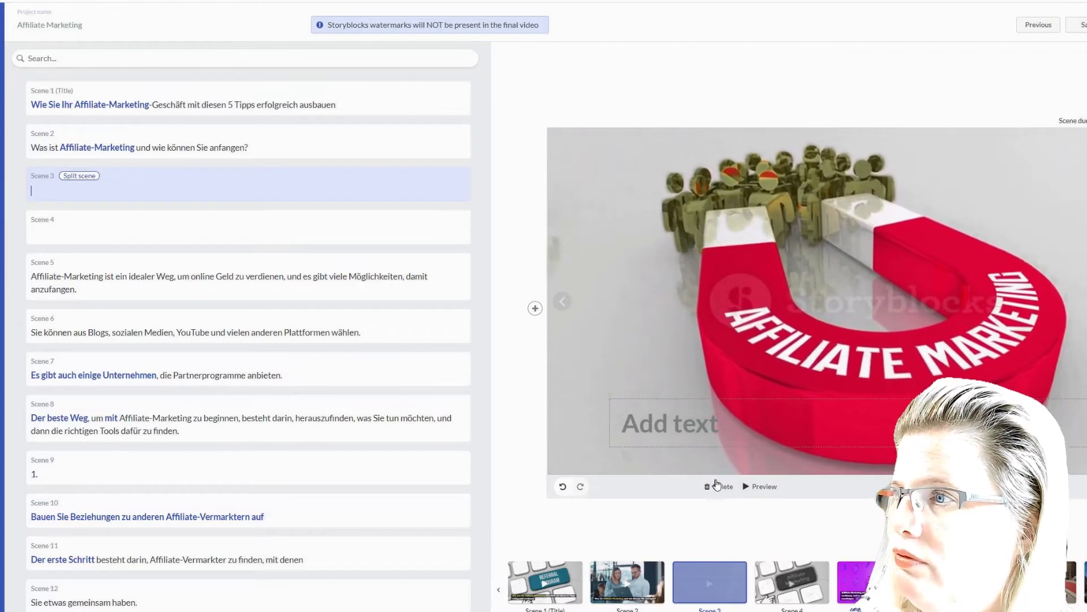
click(717, 488)
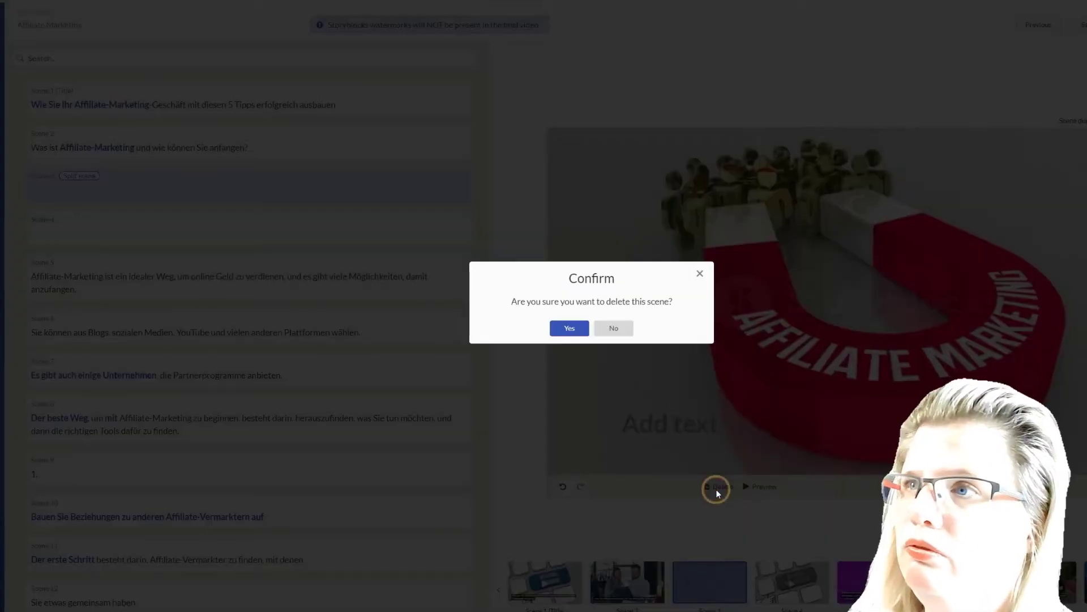
click(570, 329)
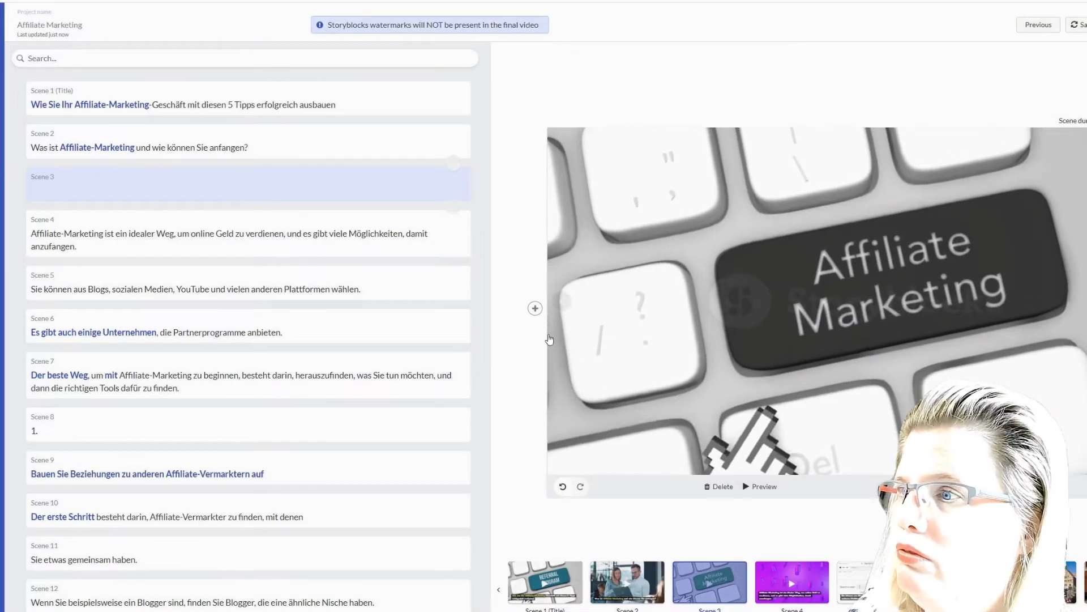
click(718, 486)
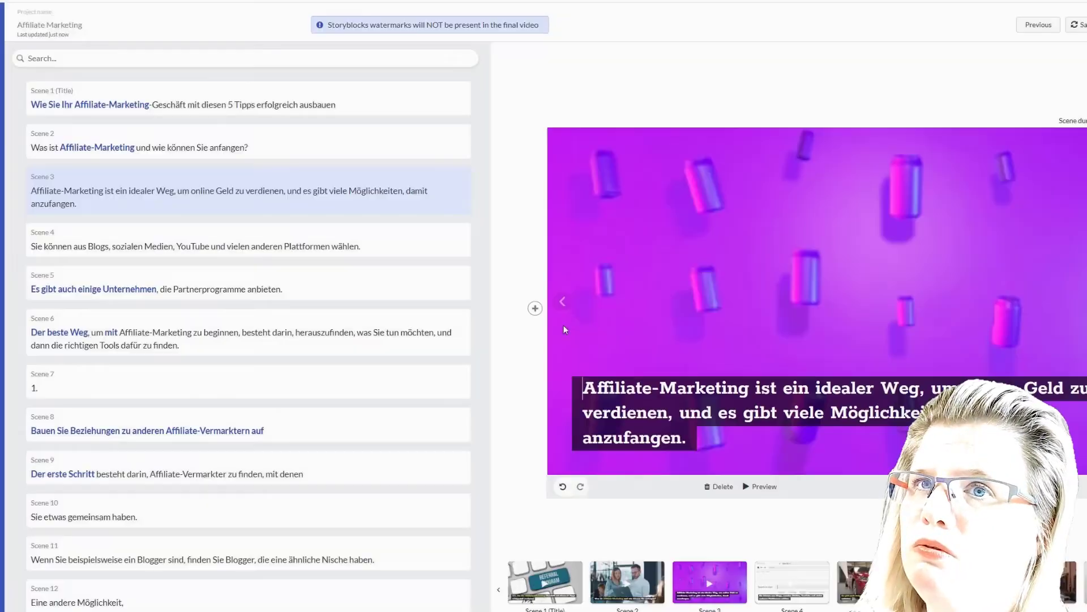
click(570, 328)
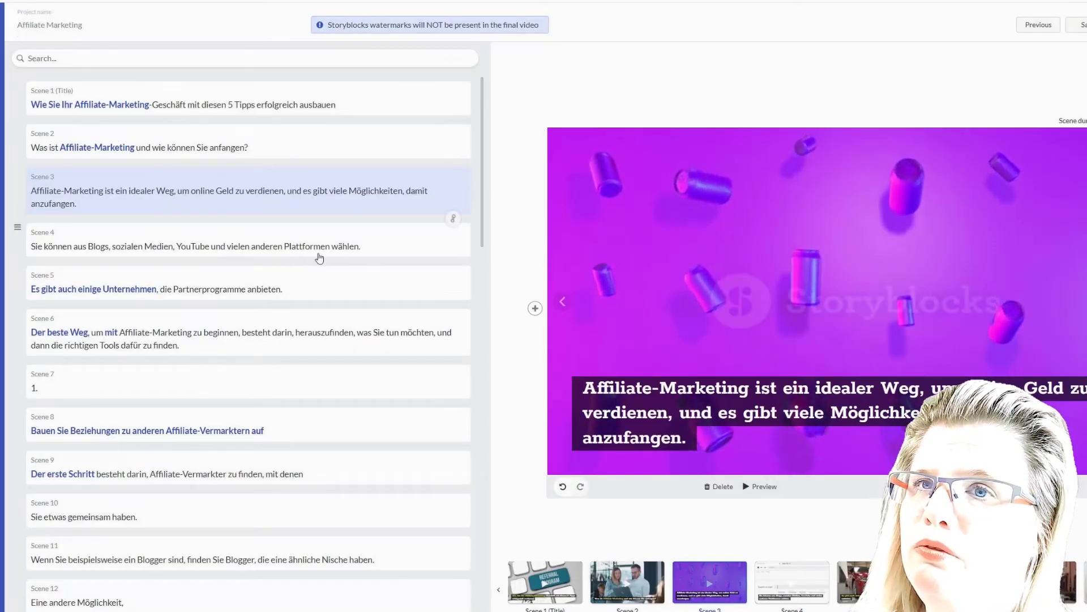
Merge the scene containing only "1." with the following scene "Bauen Sie Beziehungen zu anderen Affiliate-Vermarktern auf"
scroll(305, 258, down, 1)
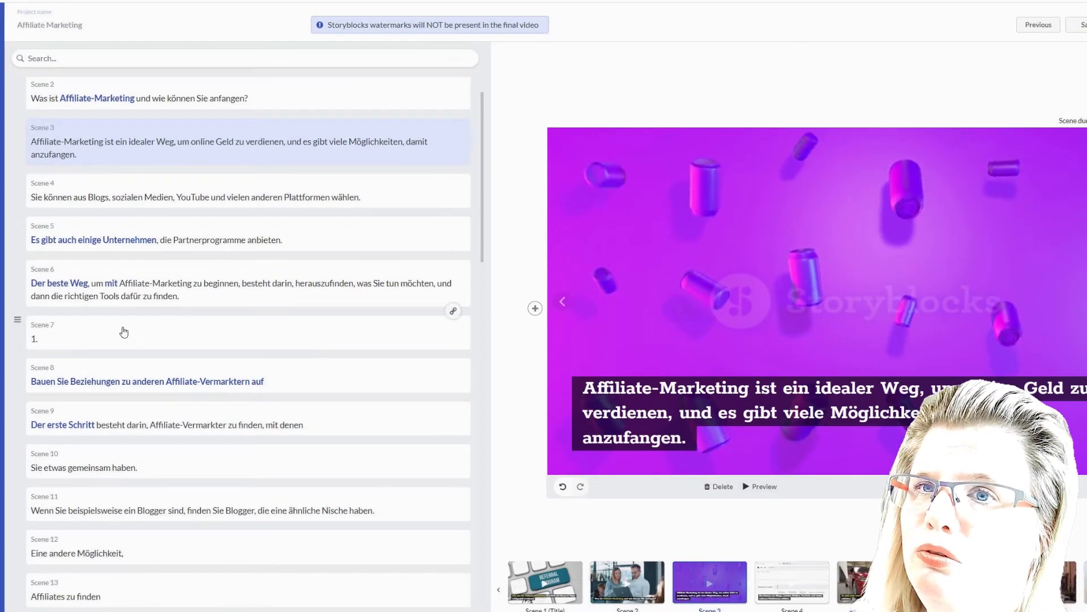
click(456, 308)
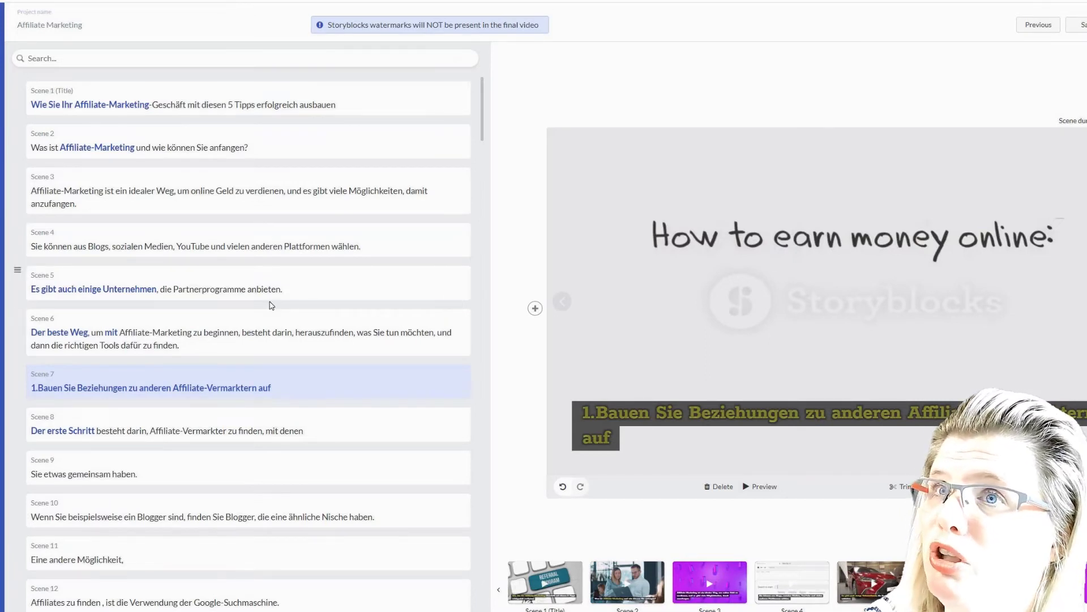
Review the background visuals of Scenes 1 to 11 one by one to check whether they suit their texts
click(190, 108)
click(195, 146)
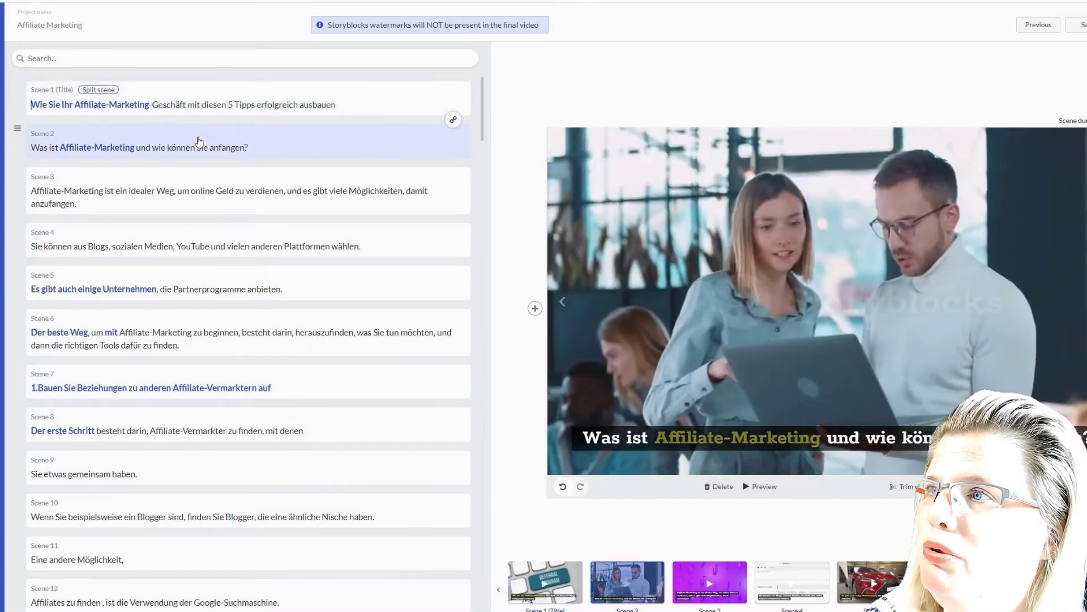
click(208, 194)
click(215, 240)
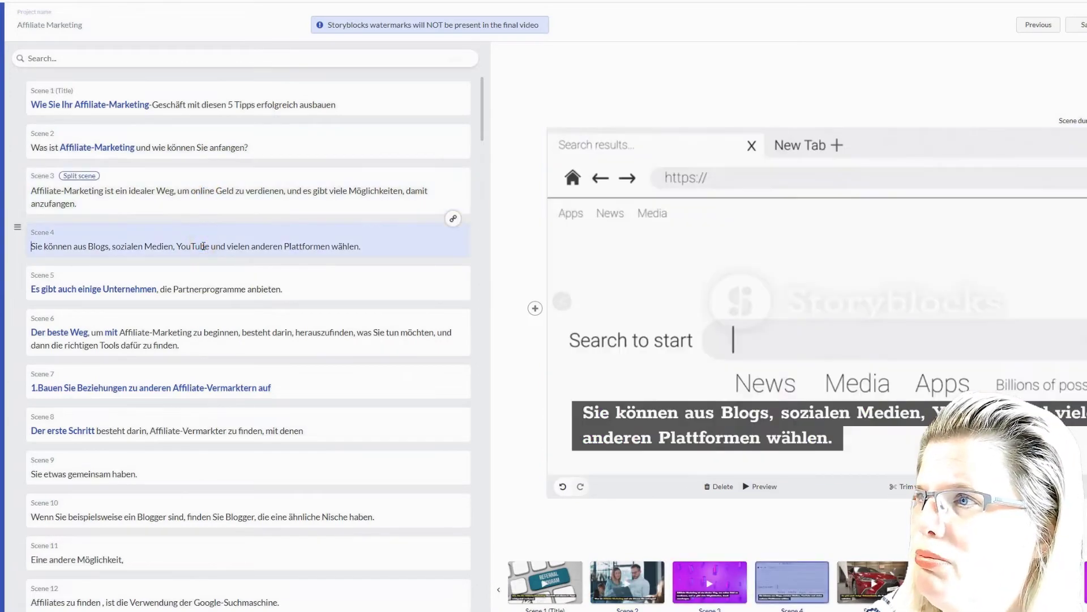
click(199, 286)
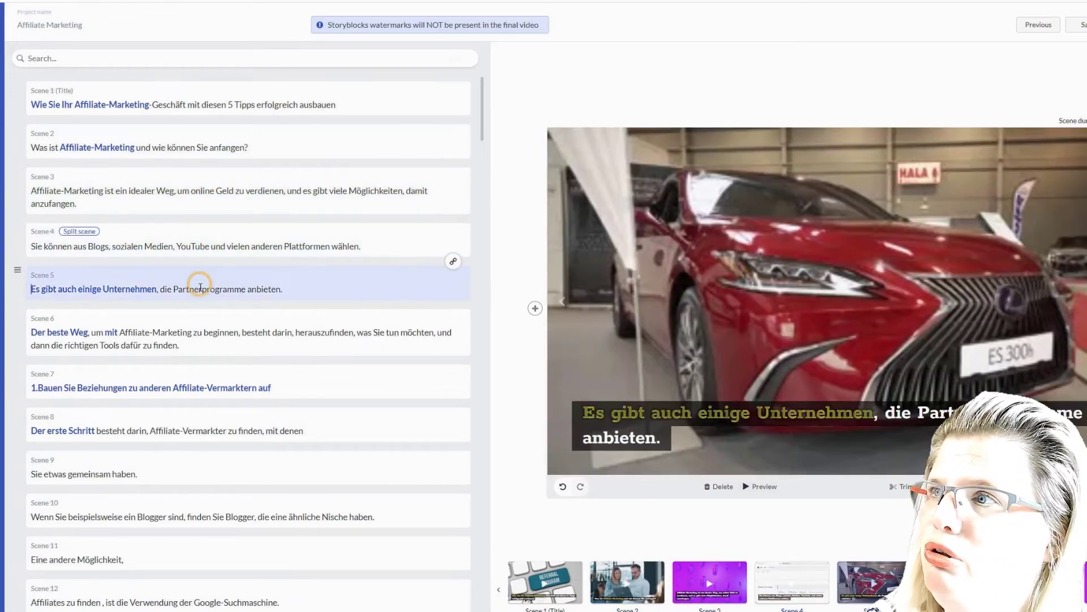
click(198, 330)
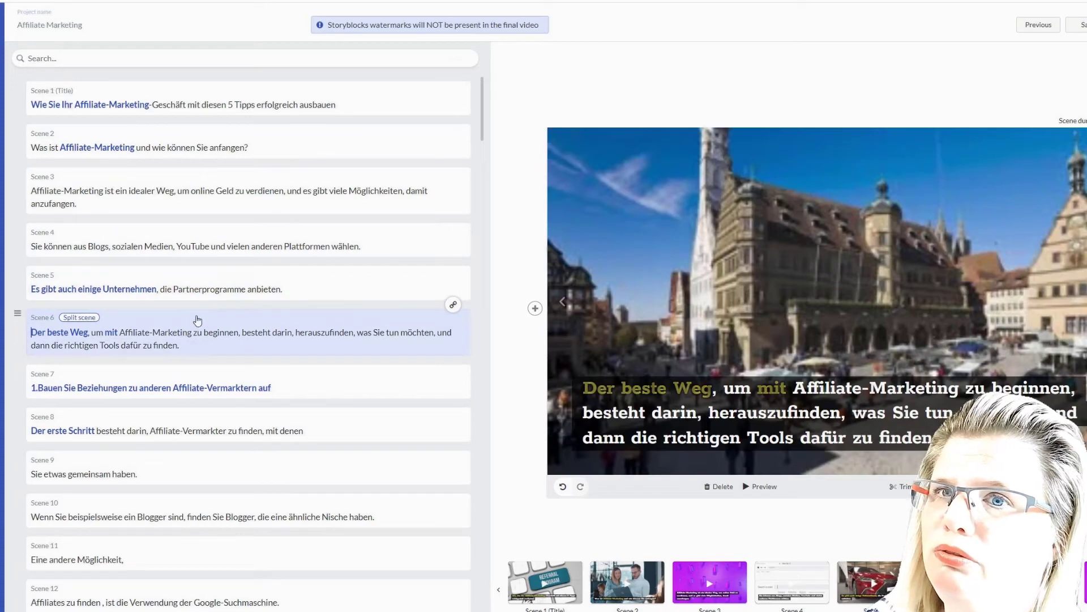
click(262, 389)
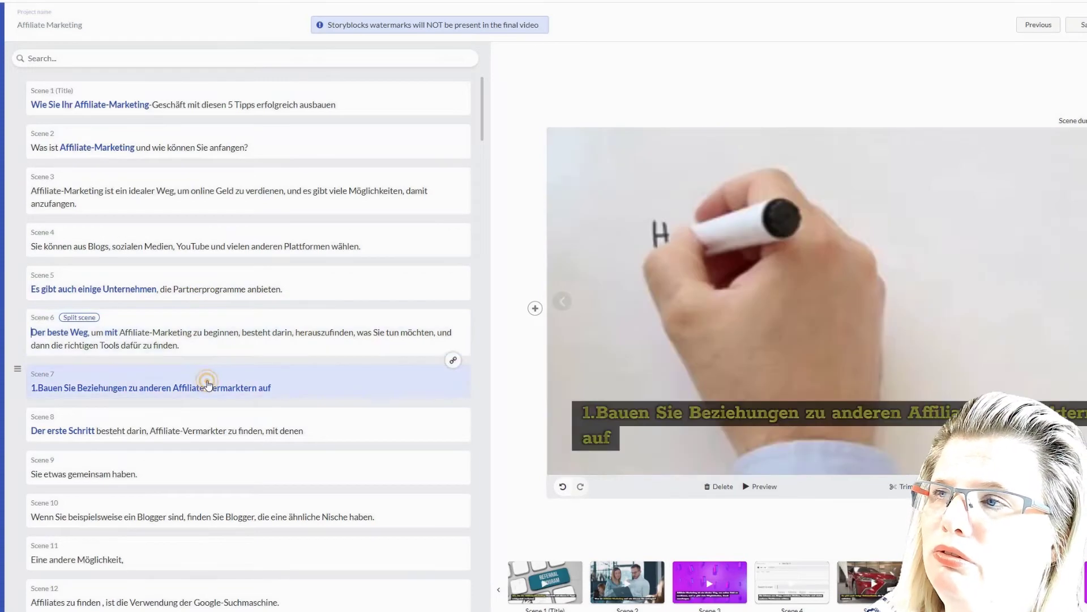
scroll(262, 389, down, 1)
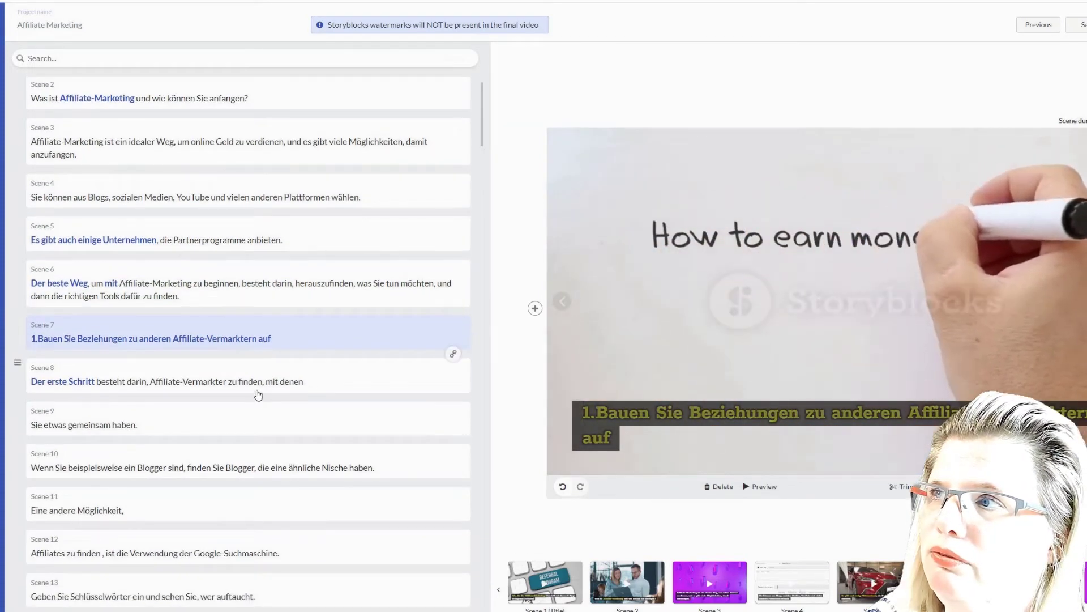
click(259, 396)
click(257, 422)
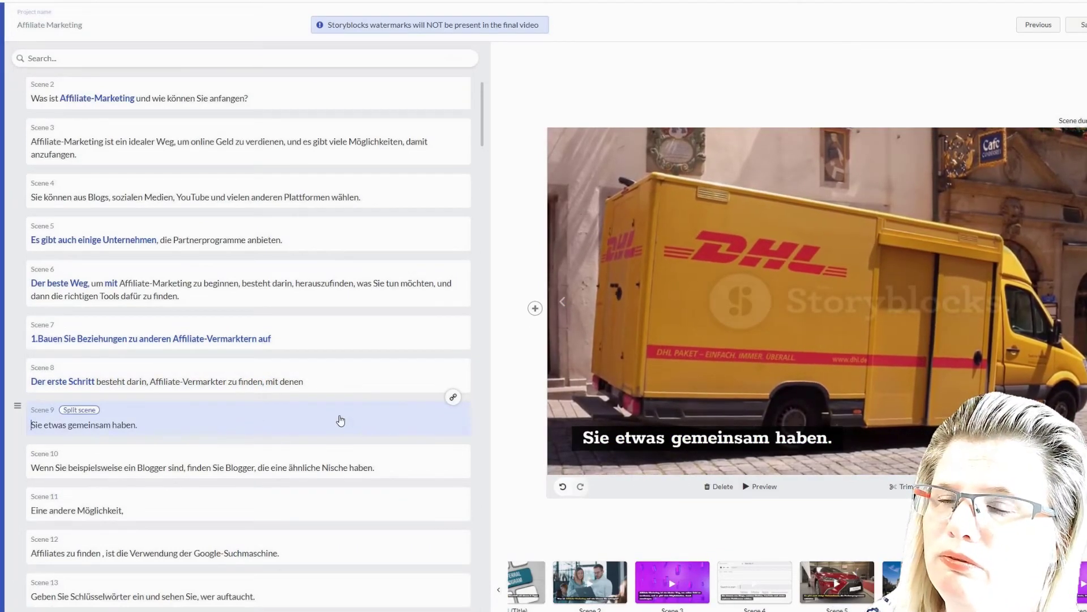
click(310, 456)
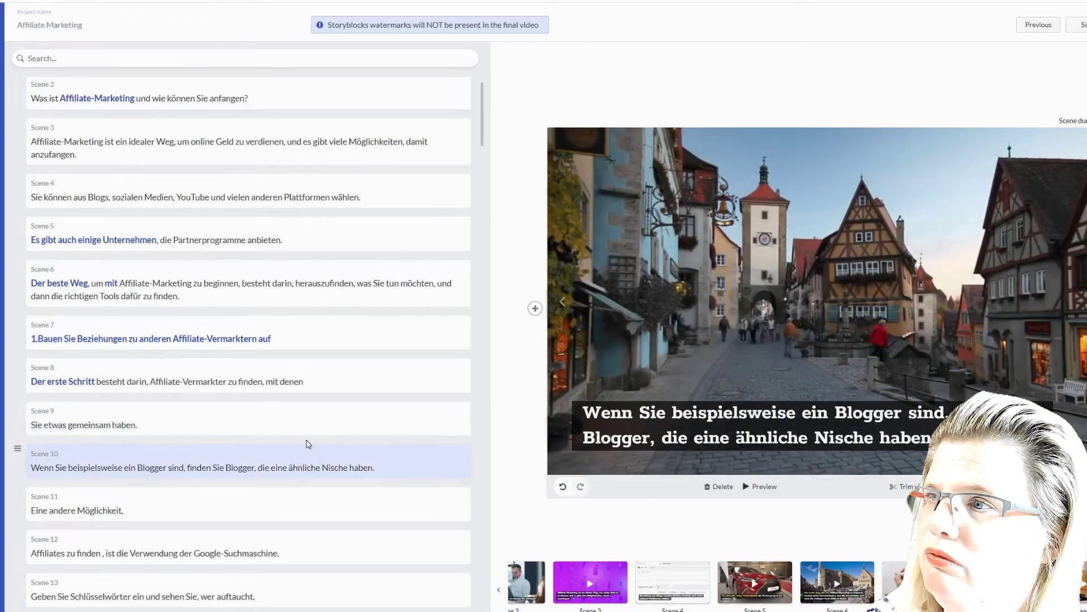
scroll(306, 444, down, 1)
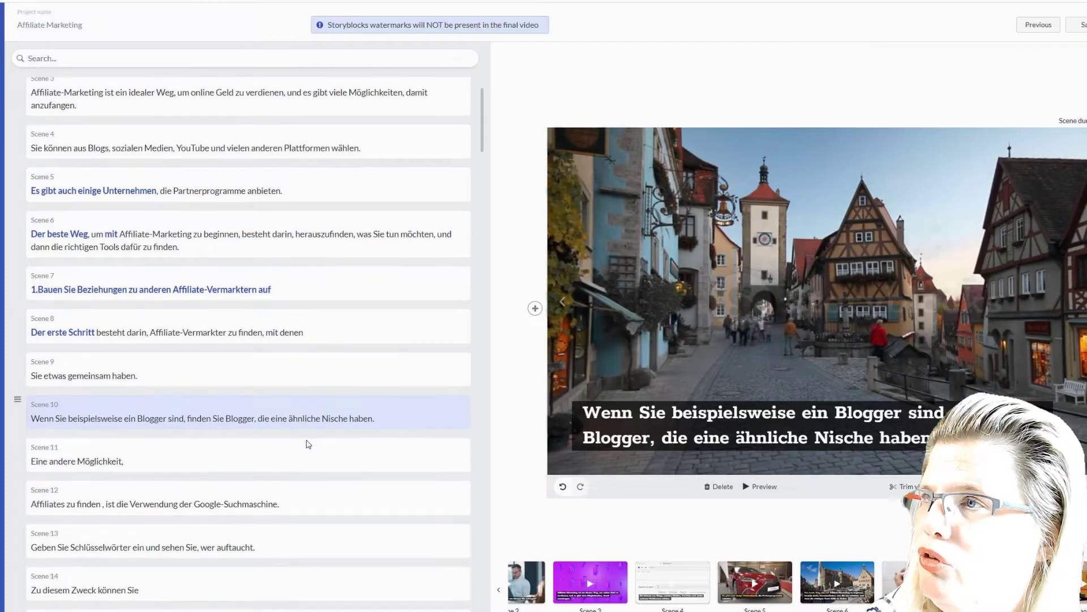
click(164, 455)
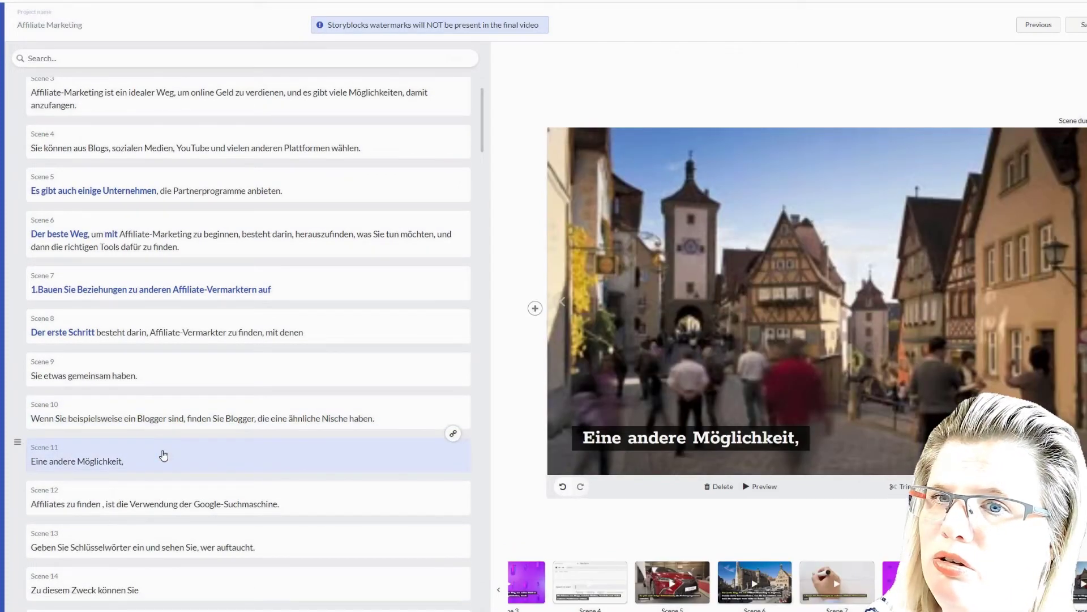
Search the media library for "google" and replace Scene 12's visual with the clip of the Google search page
click(144, 501)
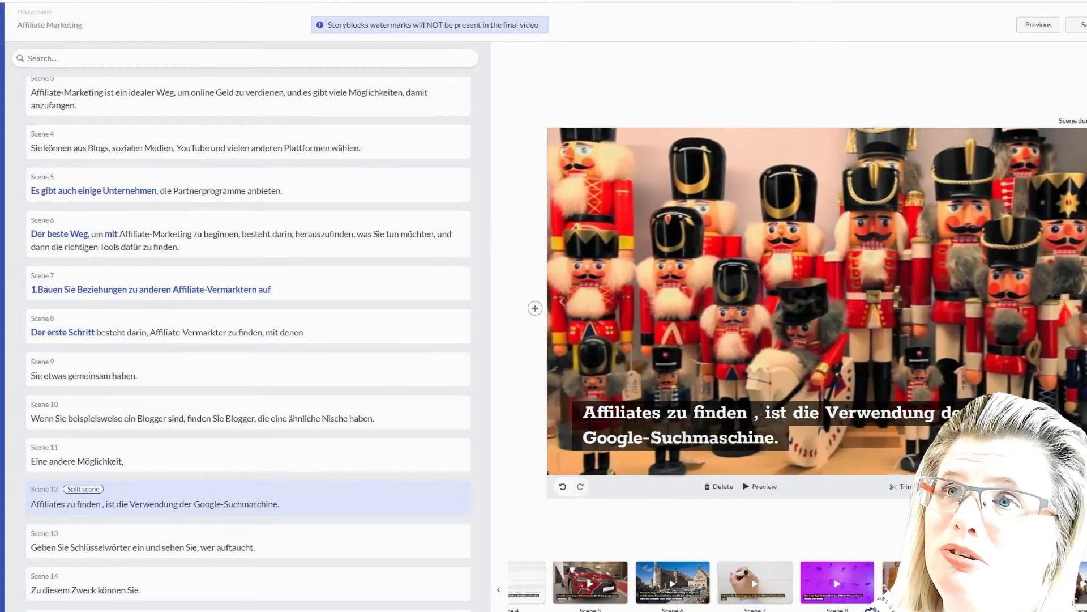
click(3, 134)
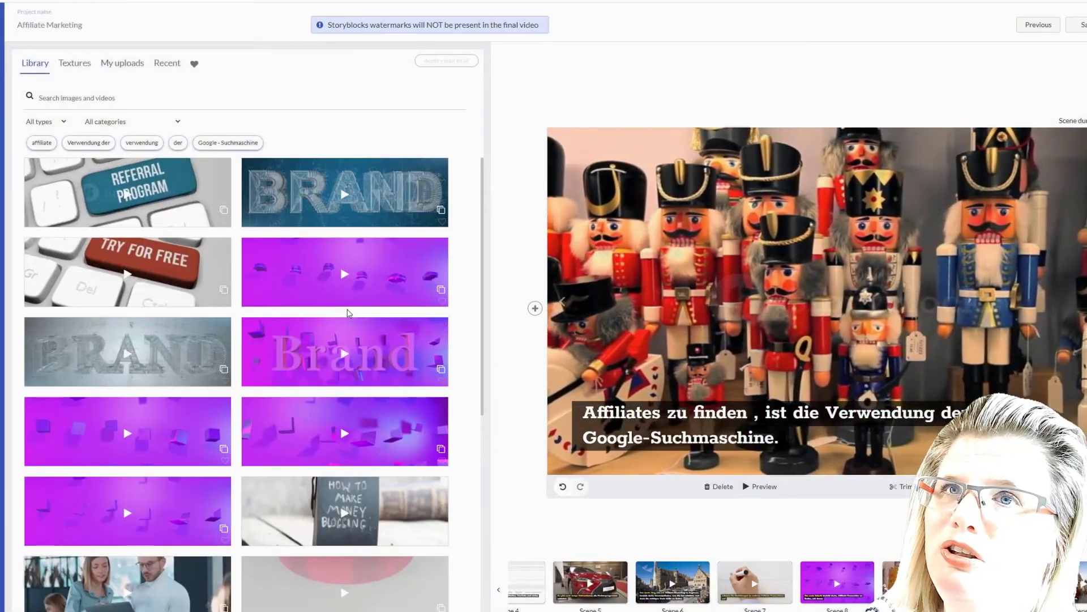
click(94, 101)
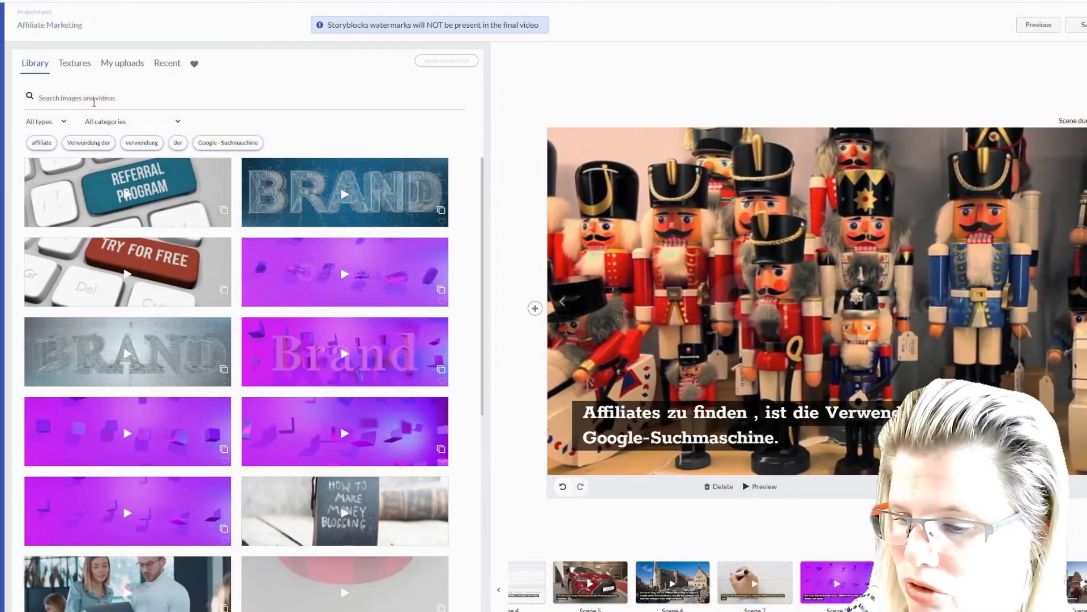
text(google)
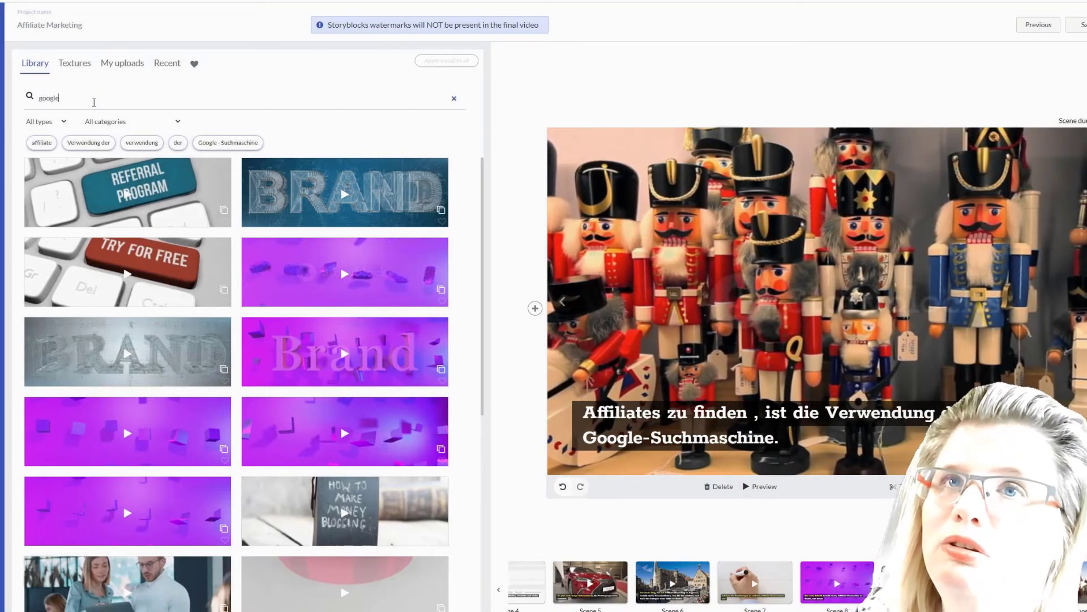
key(Return)
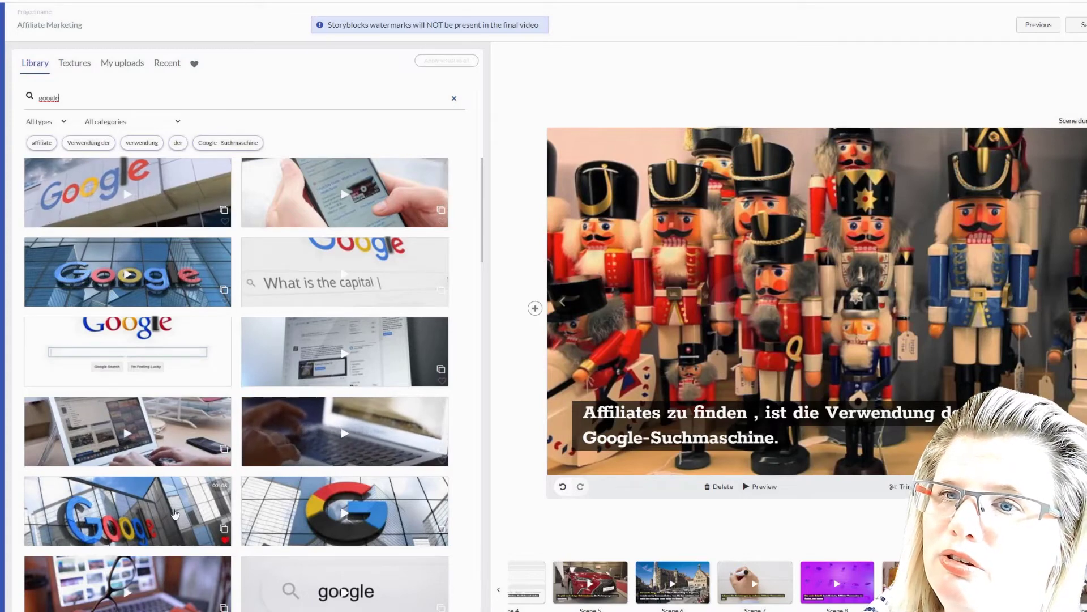
click(161, 338)
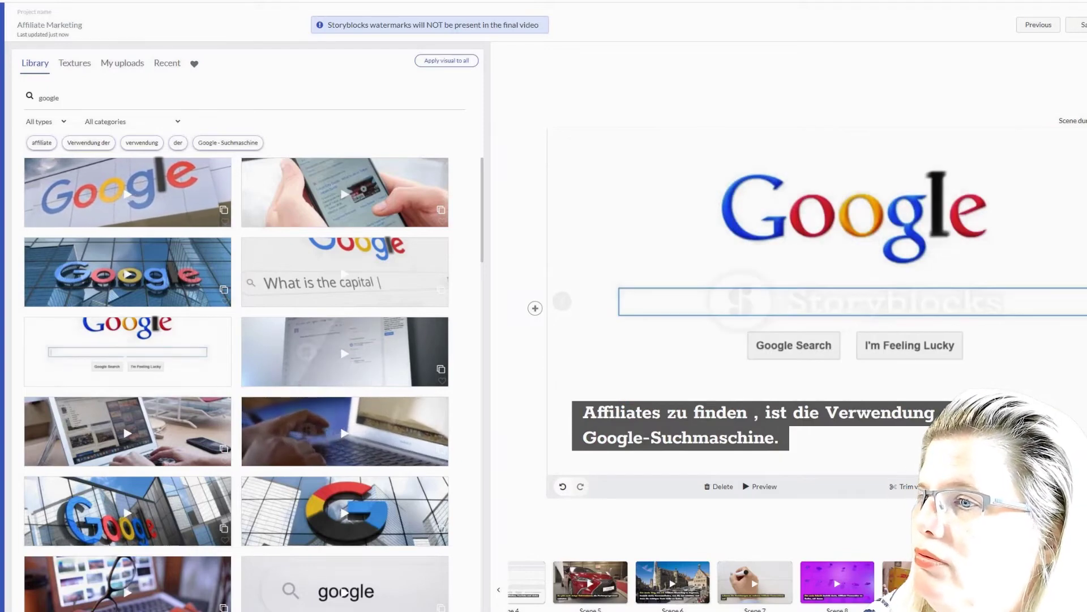
Search the media library for "affiliate" and replace Scene 5's car visual with the clip of the Affiliate Marketing keyboard key
click(610, 577)
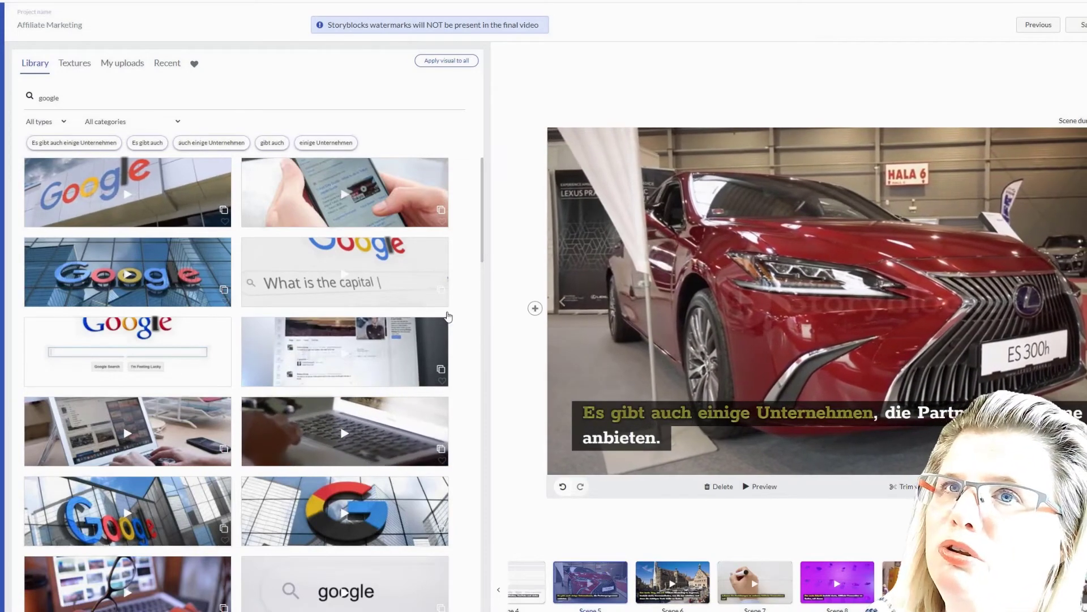
click(159, 101)
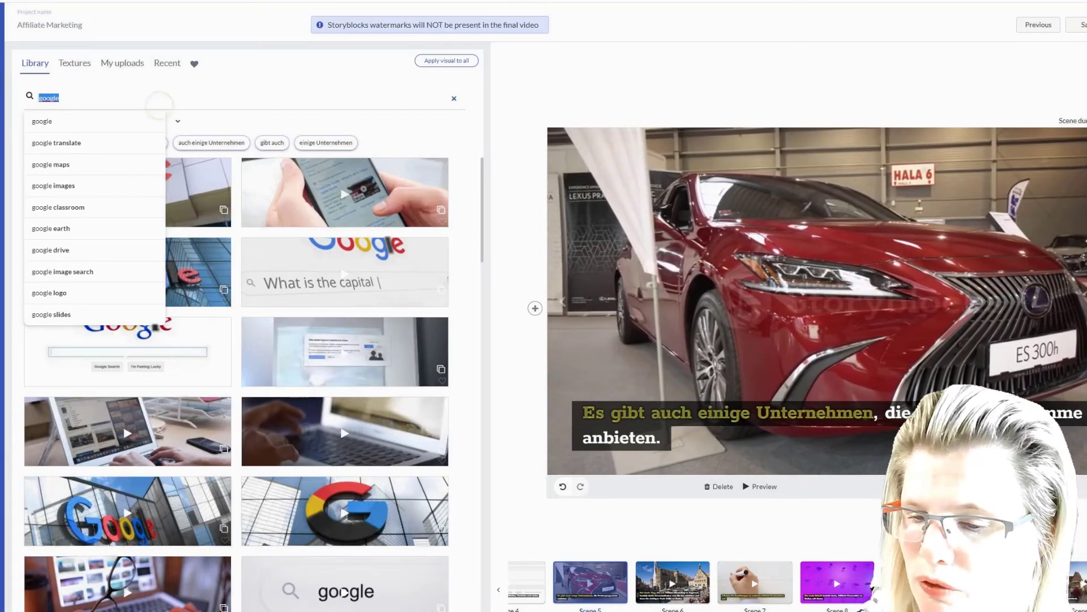
text(affil)
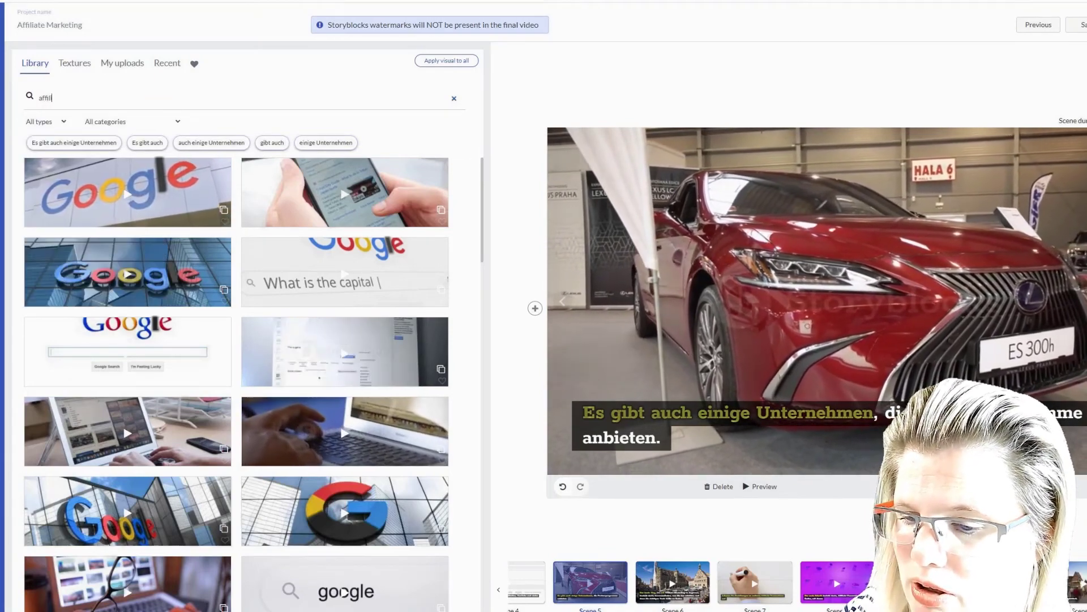
text(iate)
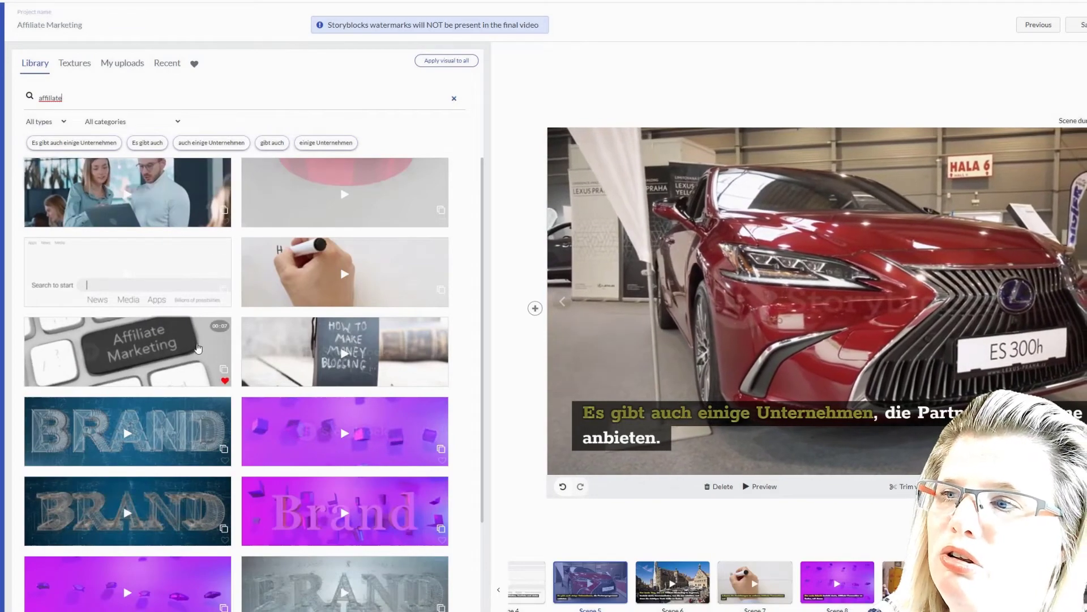
scroll(198, 348, down, 3)
scroll(201, 342, down, 1)
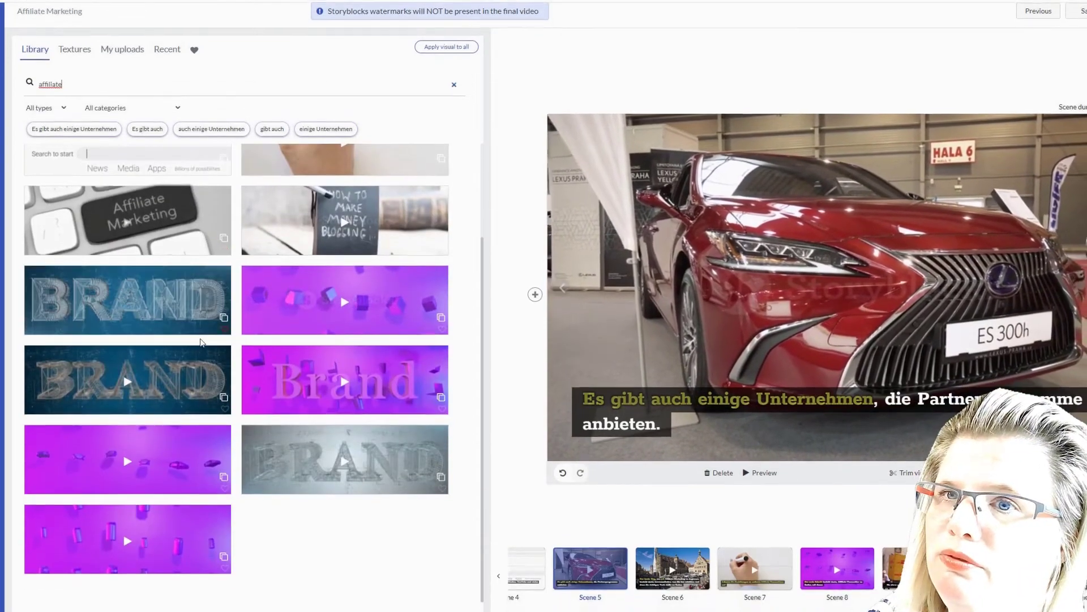
scroll(201, 343, up, 3)
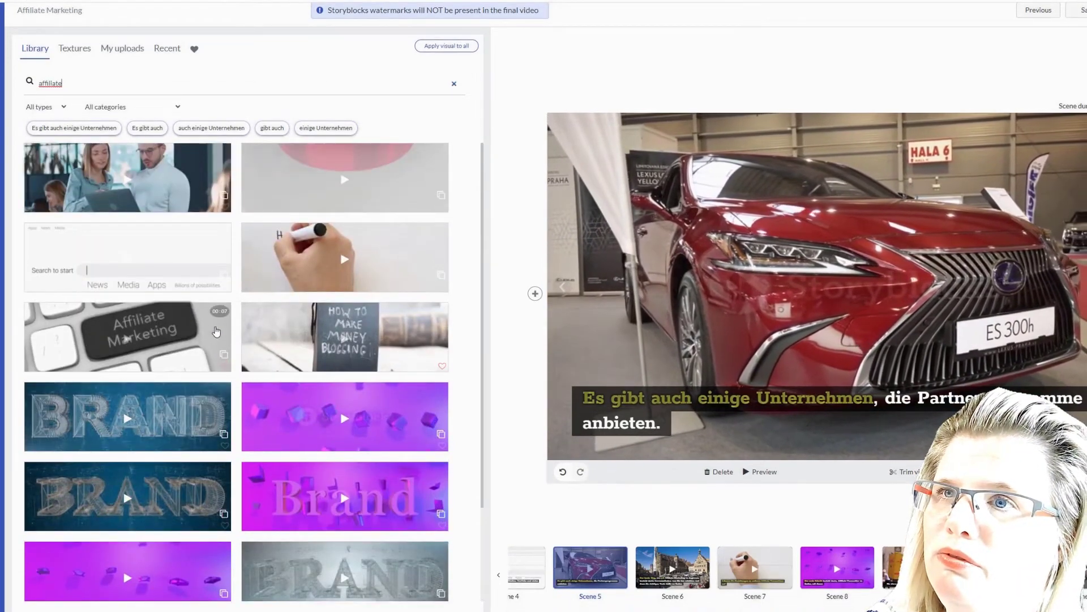
scroll(216, 331, up, 1)
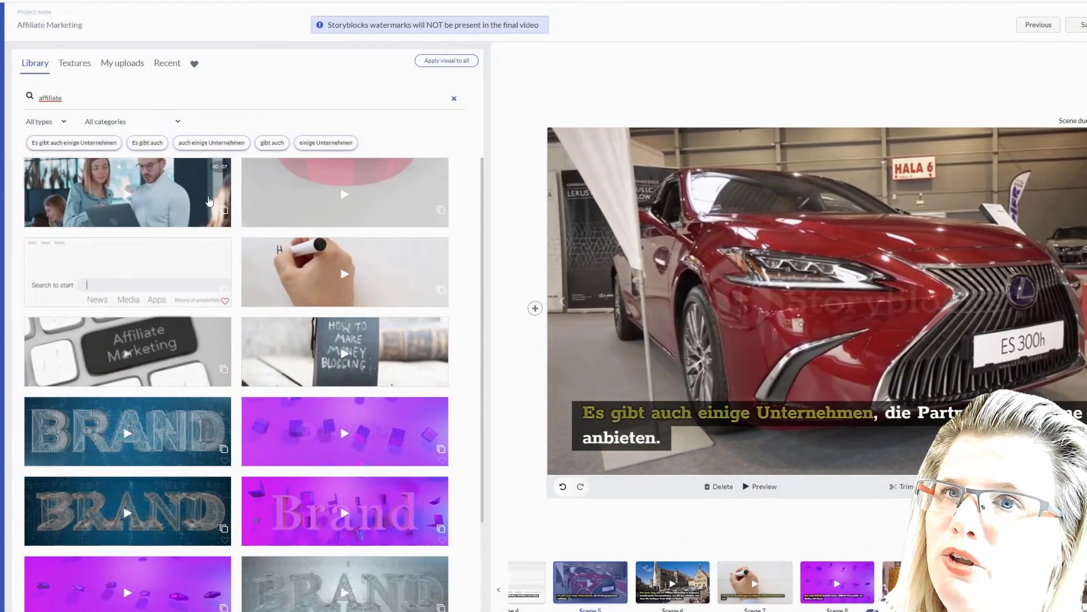
click(169, 345)
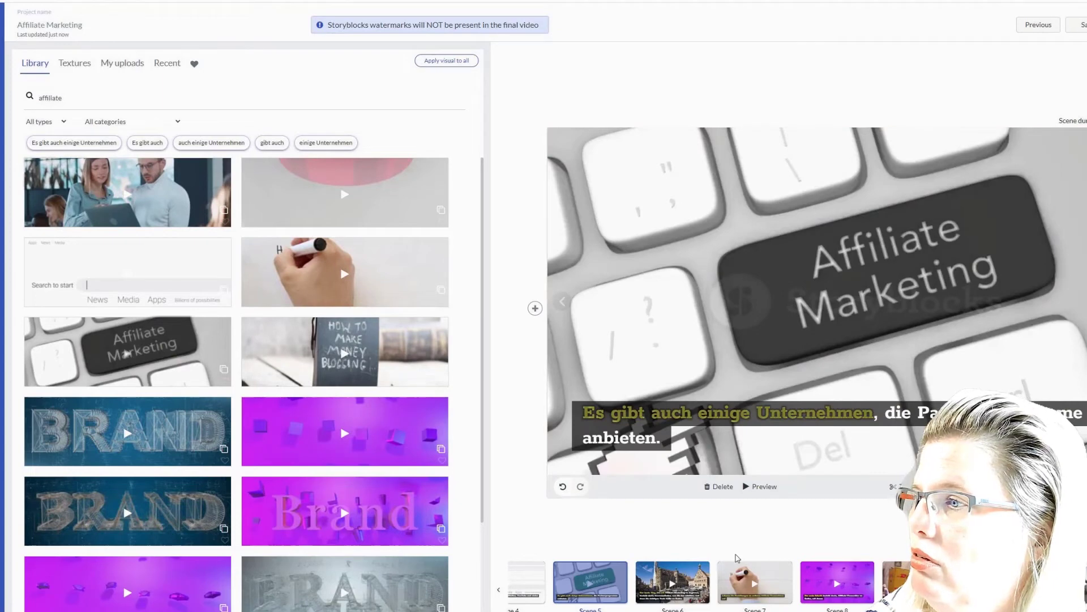
Replace Scene 9's delivery van visual with the clip of a woman and man at a laptop, and return to the scene texts
click(899, 580)
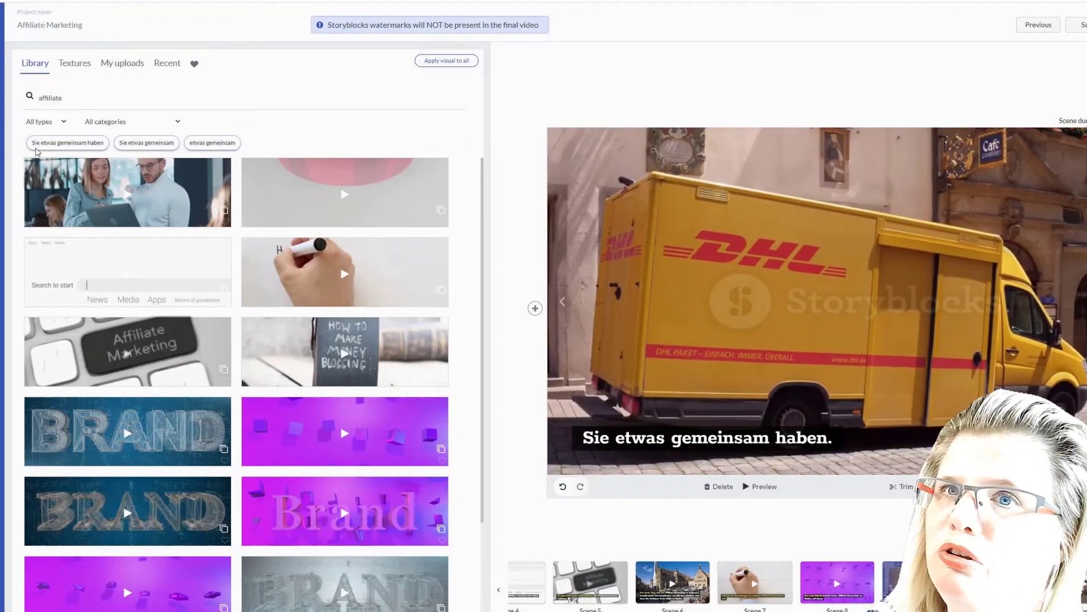
click(177, 193)
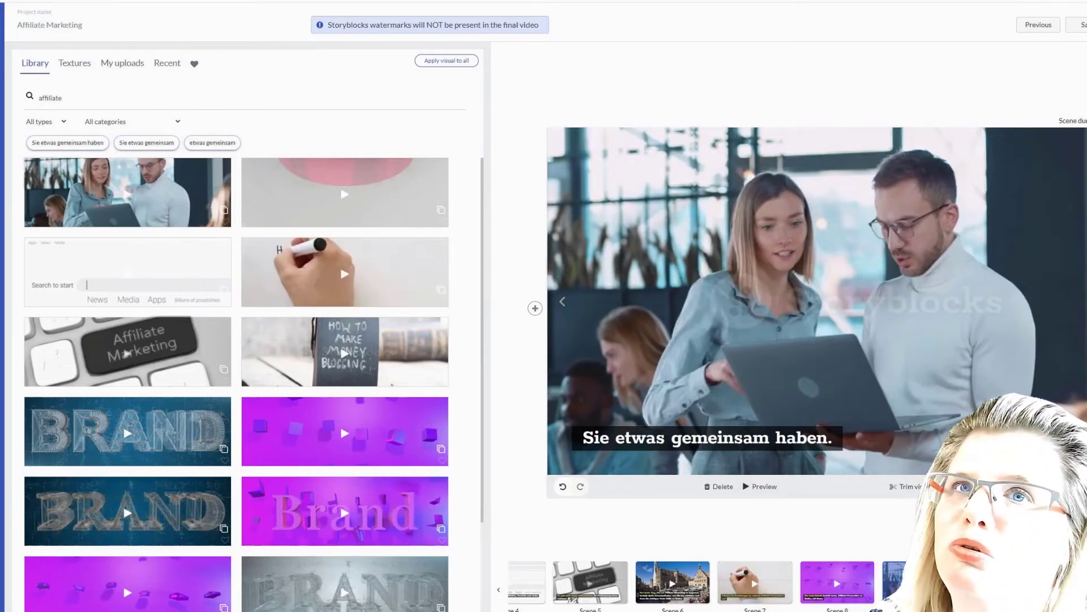
click(817, 328)
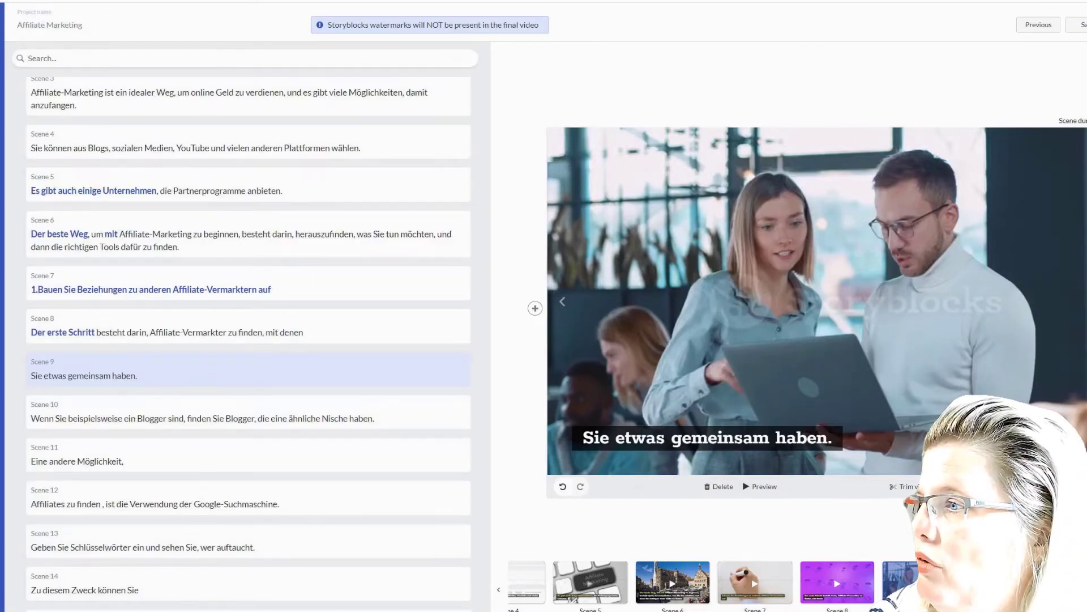
scroll(855, 558, down, 1)
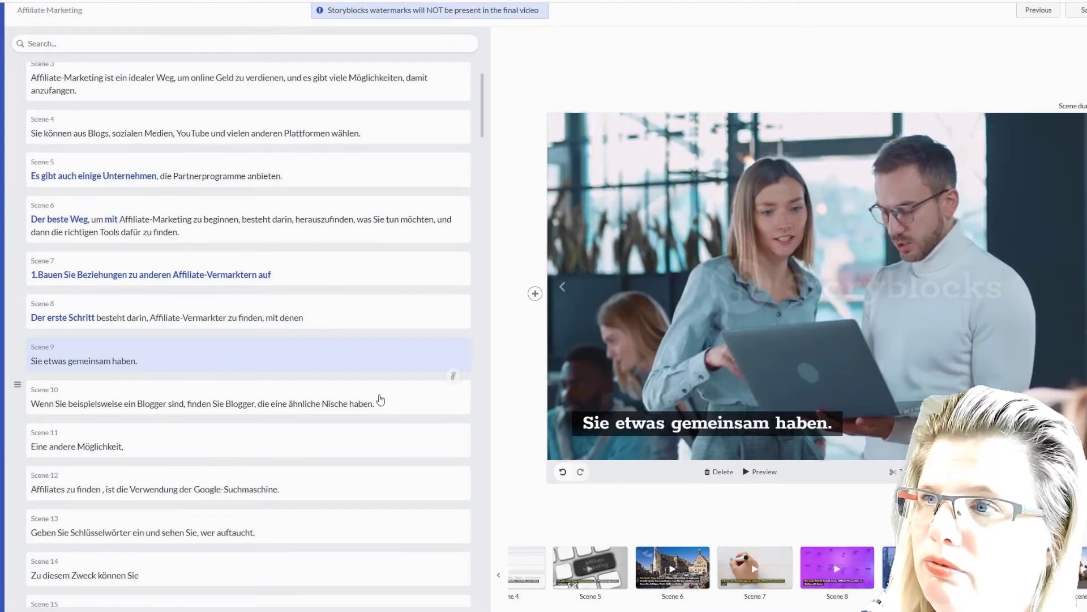
Look over the remaining scene texts and dismiss the video generation progress window to continue editing the project
scroll(391, 405, down, 4)
scroll(718, 352, up, 1)
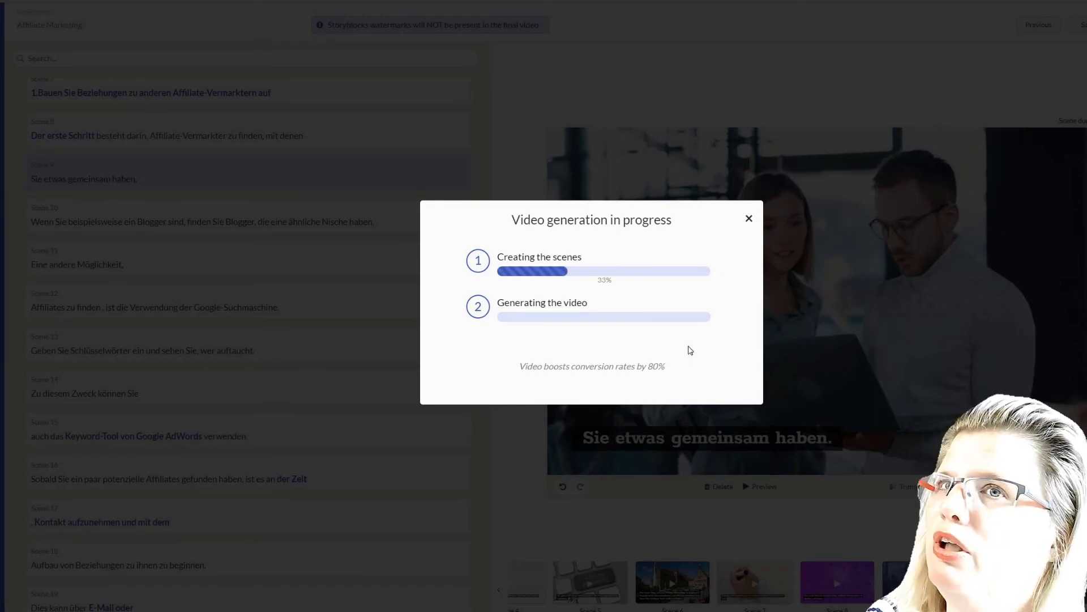
click(749, 219)
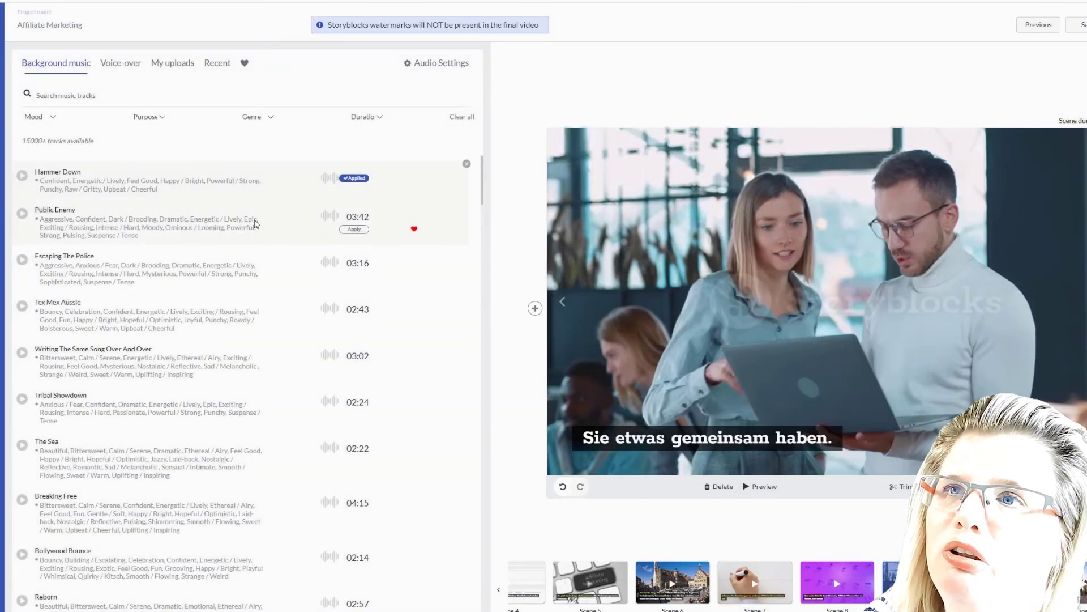
Listen to samples of the tracks Public Enemy and Breaking Free, and apply Breaking Free as the background music
click(22, 215)
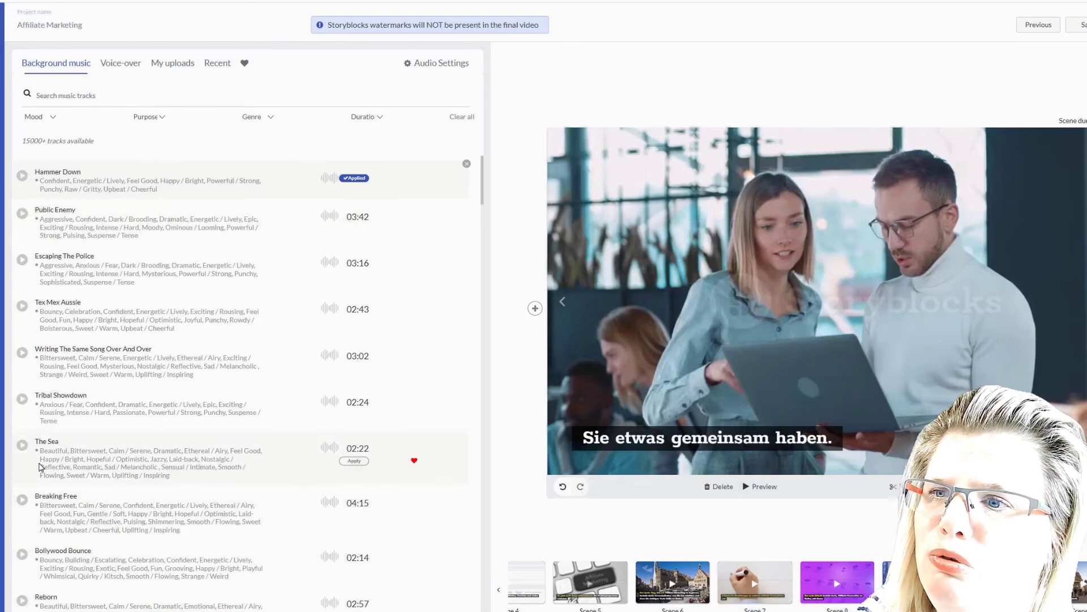
click(23, 501)
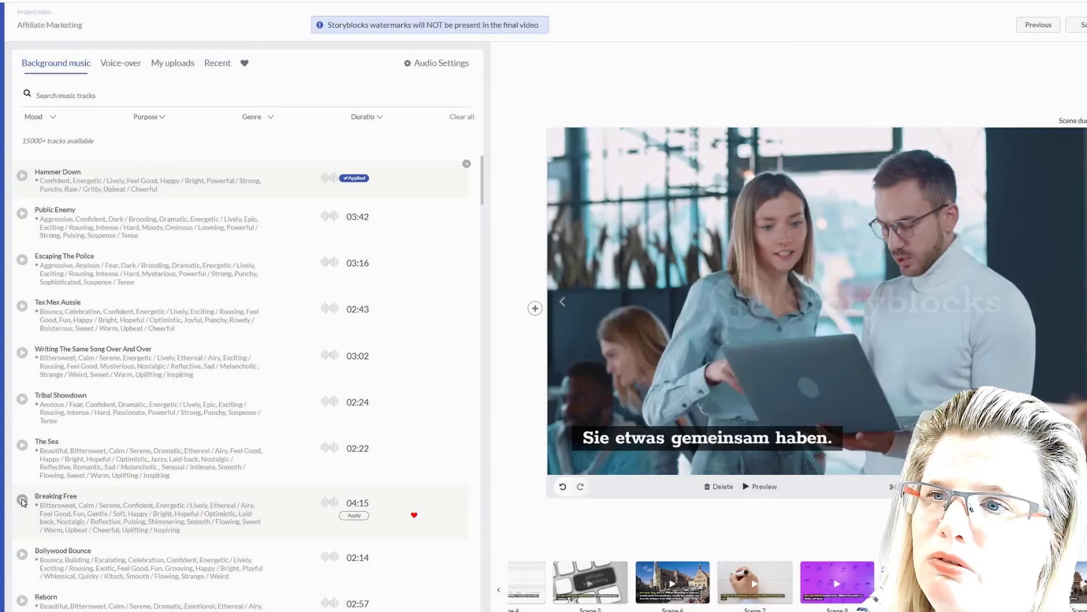
click(23, 501)
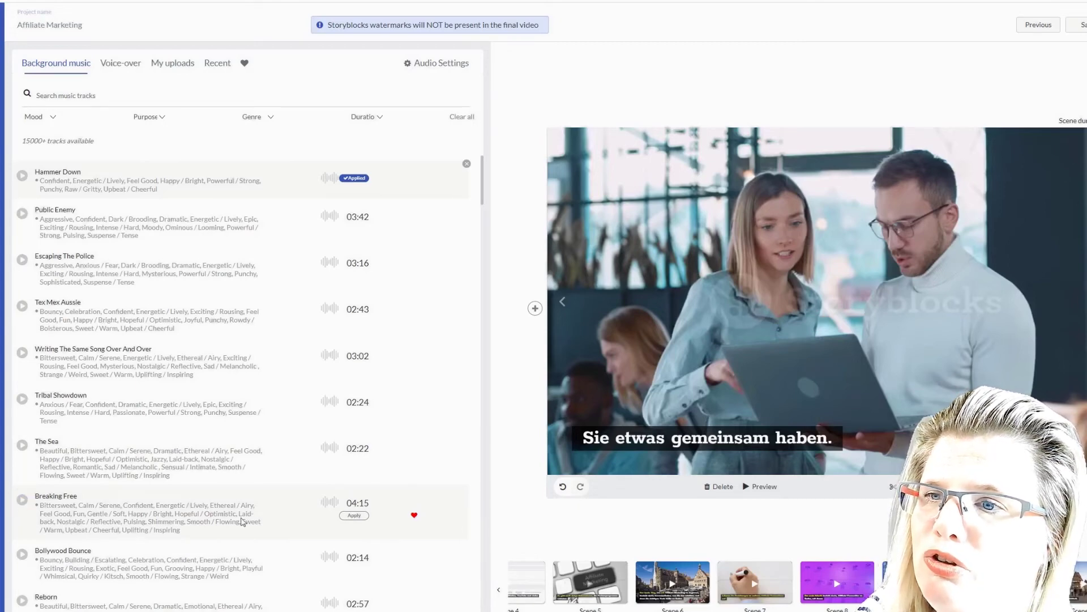
click(354, 516)
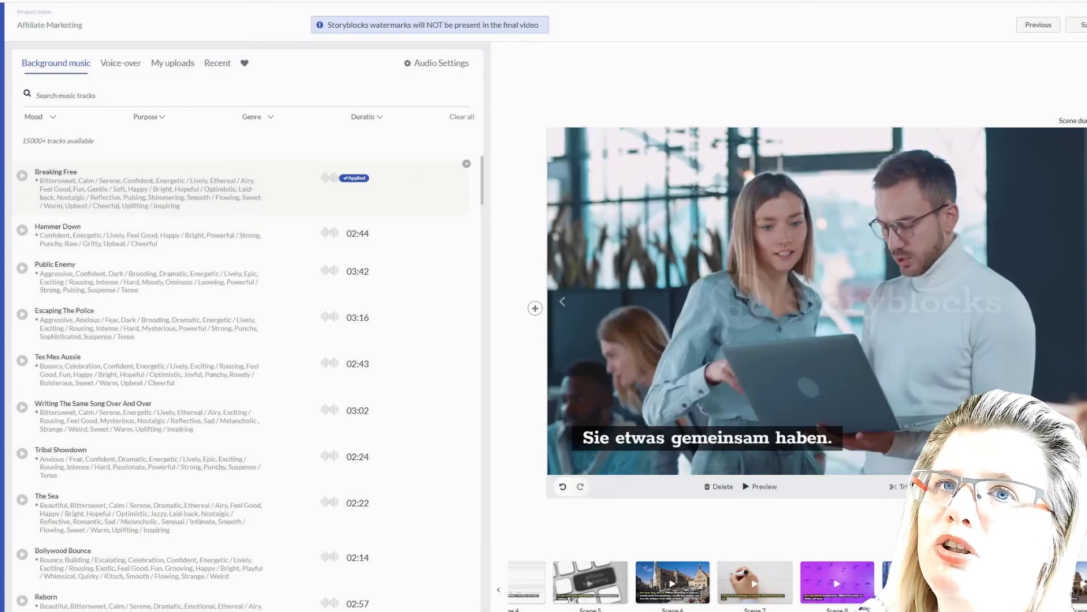
Set the video resolution to 1080p in the video's format options
click(408, 62)
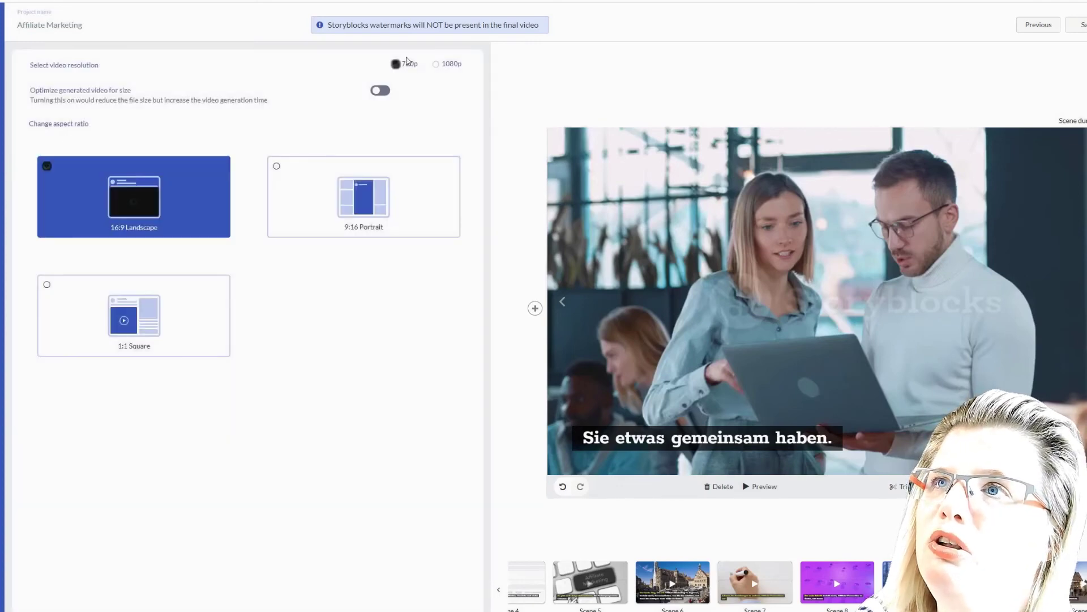
click(437, 64)
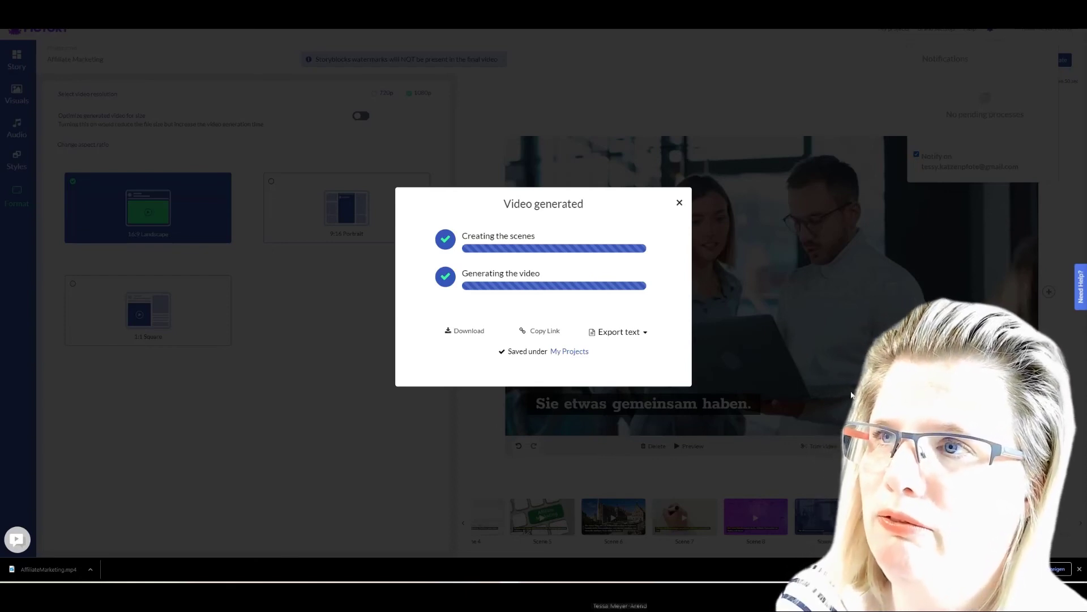
Open the downloaded file AffiliateMarketing.mp4 in the video player to watch the generated video
click(91, 570)
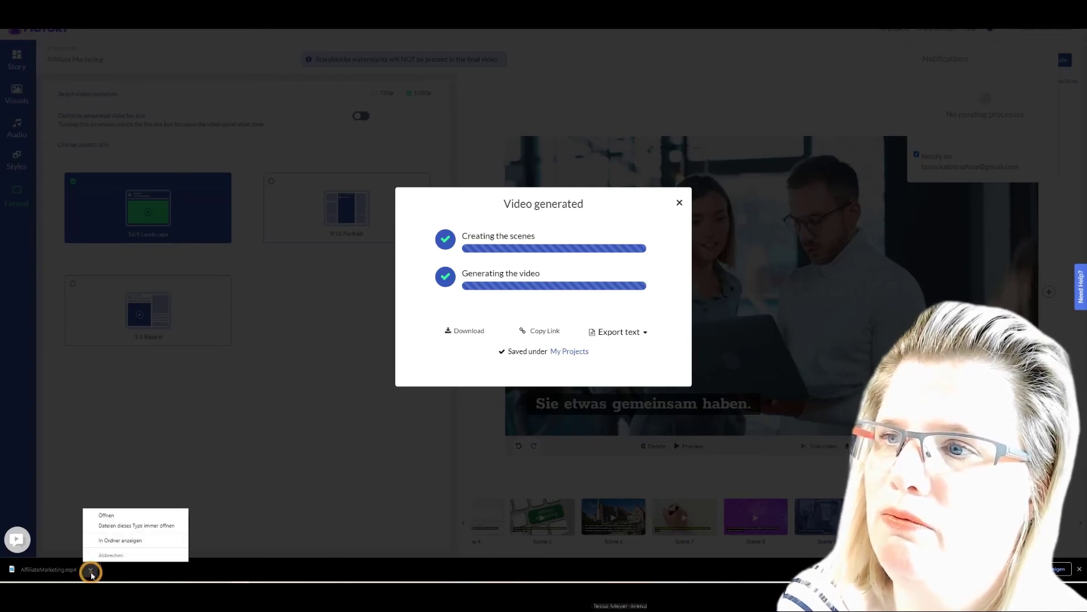
click(107, 515)
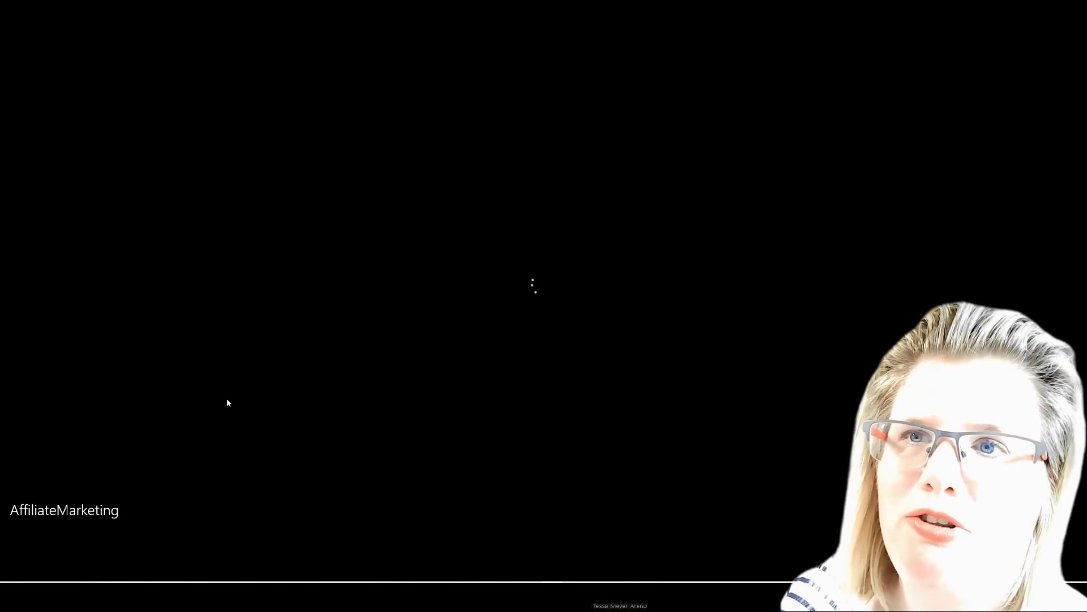